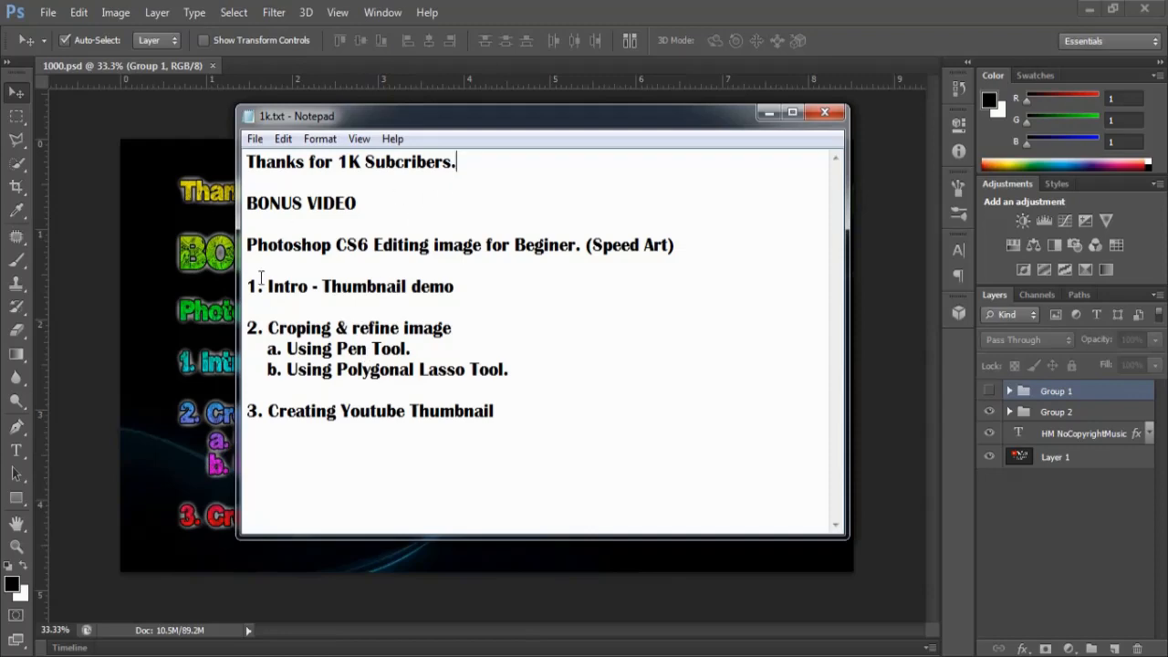
Minimise the 1k.txt notes, then show and expand Group 1 in 1000.psd.
{"action": "left_click_drag", "start_coordinate": [247, 286], "coordinate": [459, 287]}
{"action": "left_click", "coordinate": [768, 111]}
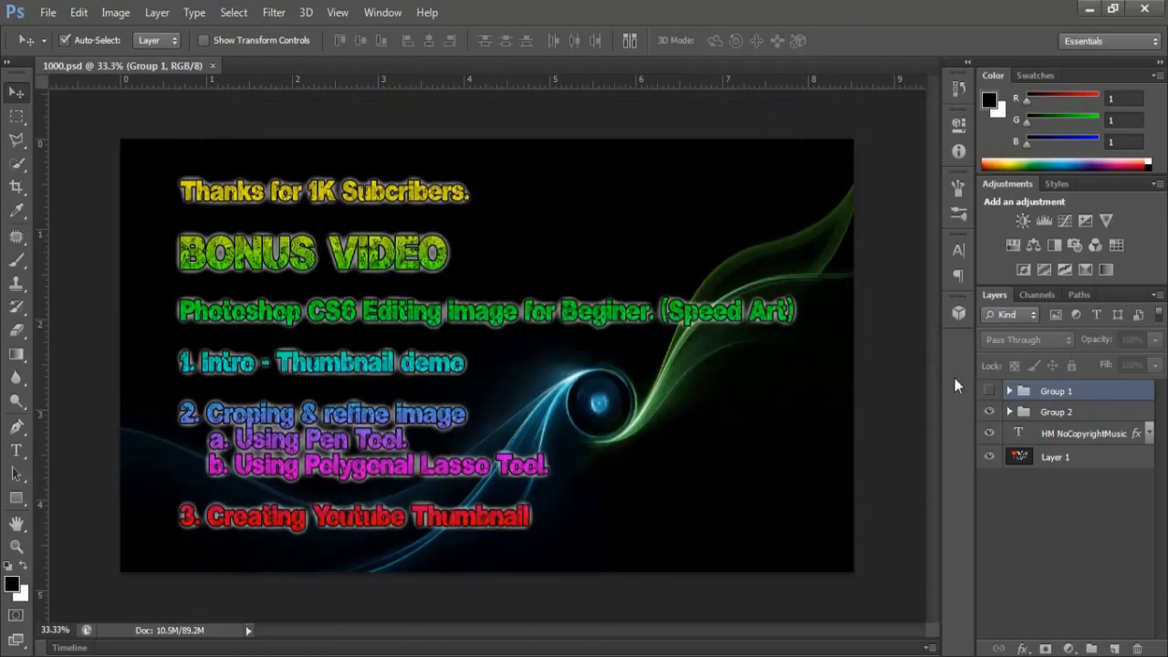
{"action": "left_click", "coordinate": [989, 391]}
{"action": "left_click", "coordinate": [1010, 391]}
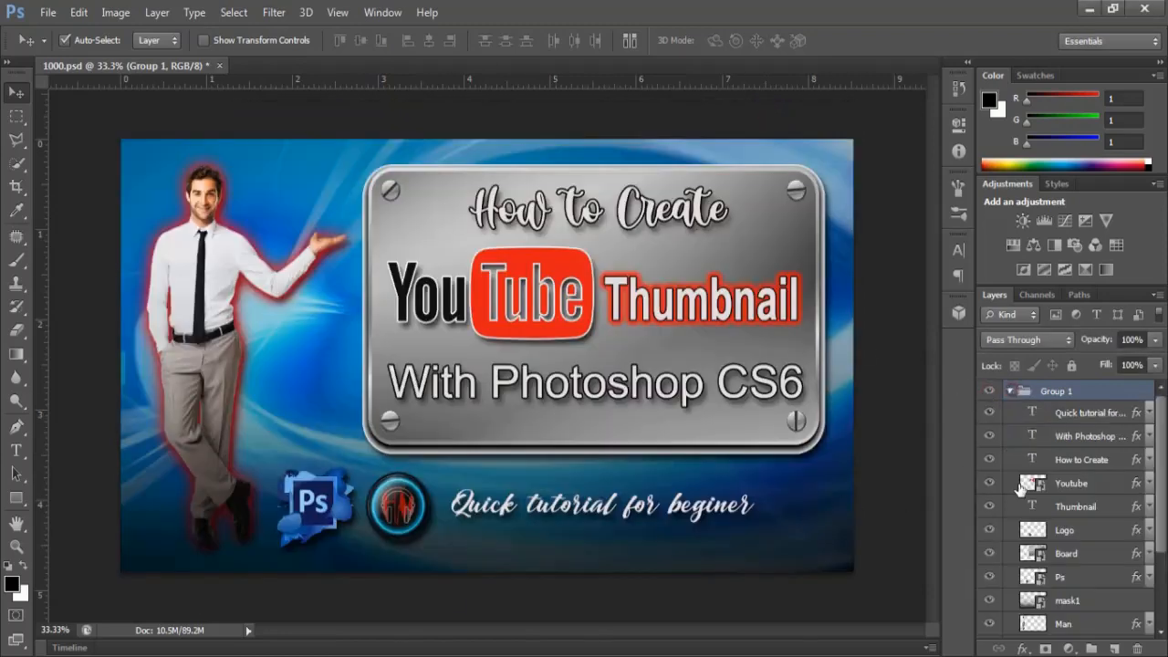
Hide the layers of Group 1 above Mask, from the texts down to mask1 and Man.
{"action": "left_click_drag", "start_coordinate": [990, 488], "coordinate": [991, 602]}
{"action": "scroll", "coordinate": [990, 602], "scroll_direction": "down", "scroll_amount": 3}
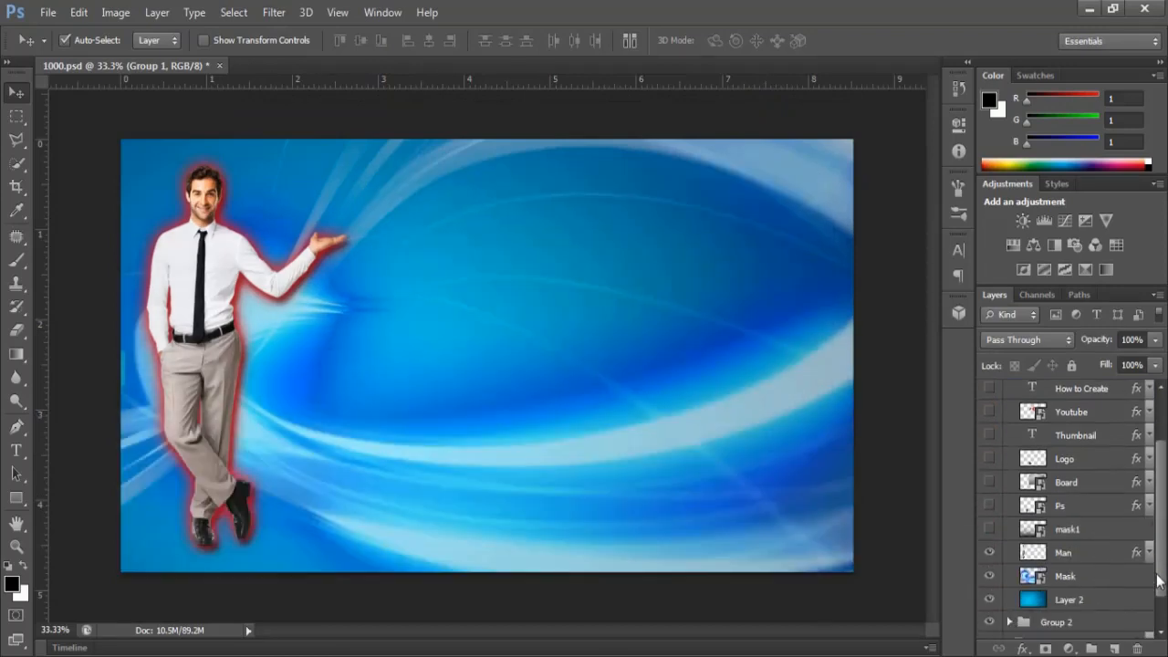
{"action": "left_click", "coordinate": [989, 541]}
Toggle the Mask layer's visibility to compare, and lower its opacity to 52%.
{"action": "left_click", "coordinate": [989, 564]}
{"action": "left_click", "coordinate": [990, 565]}
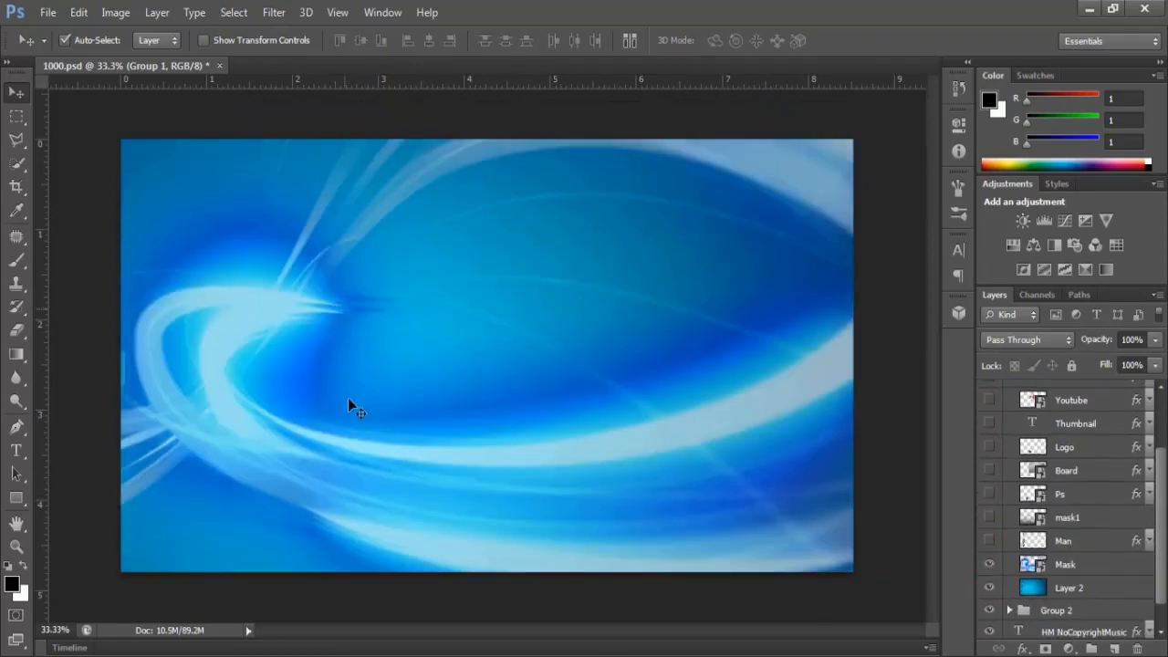
{"action": "left_click", "coordinate": [1091, 566]}
{"action": "left_click_drag", "start_coordinate": [1156, 340], "coordinate": [1120, 359]}
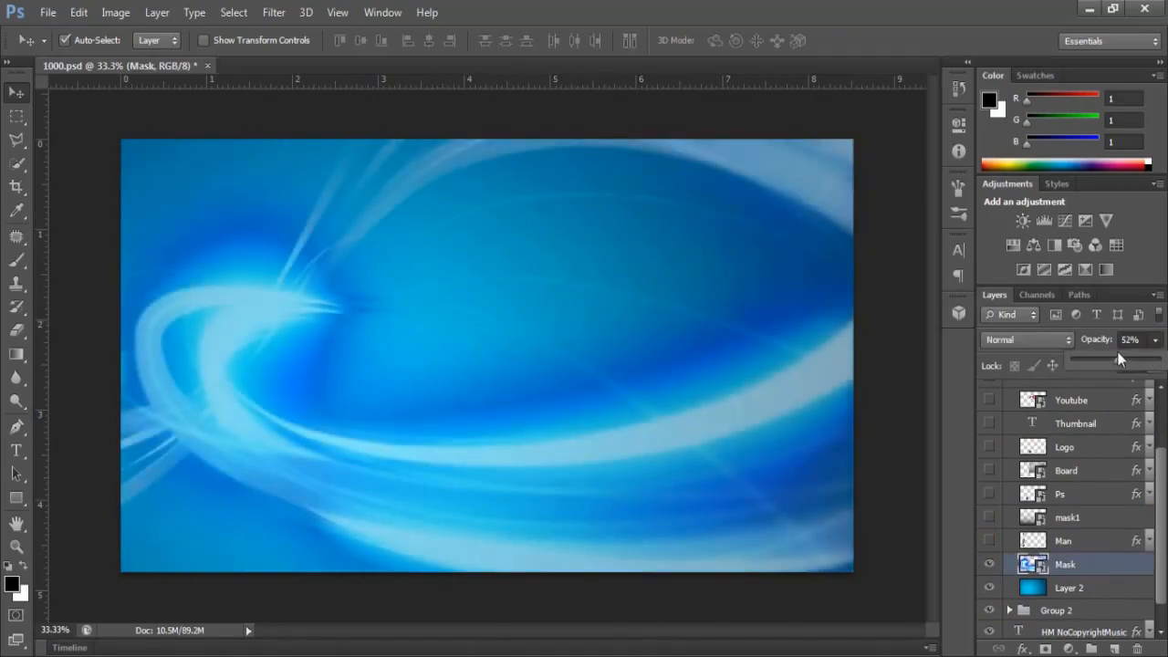
Show the Man layer, select the man and open the Stroke settings of its layer style.
{"action": "left_click", "coordinate": [989, 540]}
{"action": "mouse_move", "coordinate": [209, 290]}
{"action": "left_mouse_down"}
{"action": "mouse_move", "coordinate": [408, 302]}
{"action": "mouse_move", "coordinate": [217, 303]}
{"action": "left_mouse_up"}
{"action": "left_click", "coordinate": [157, 12]}
{"action": "mouse_move", "coordinate": [274, 110]}
{"action": "left_click", "coordinate": [384, 143]}
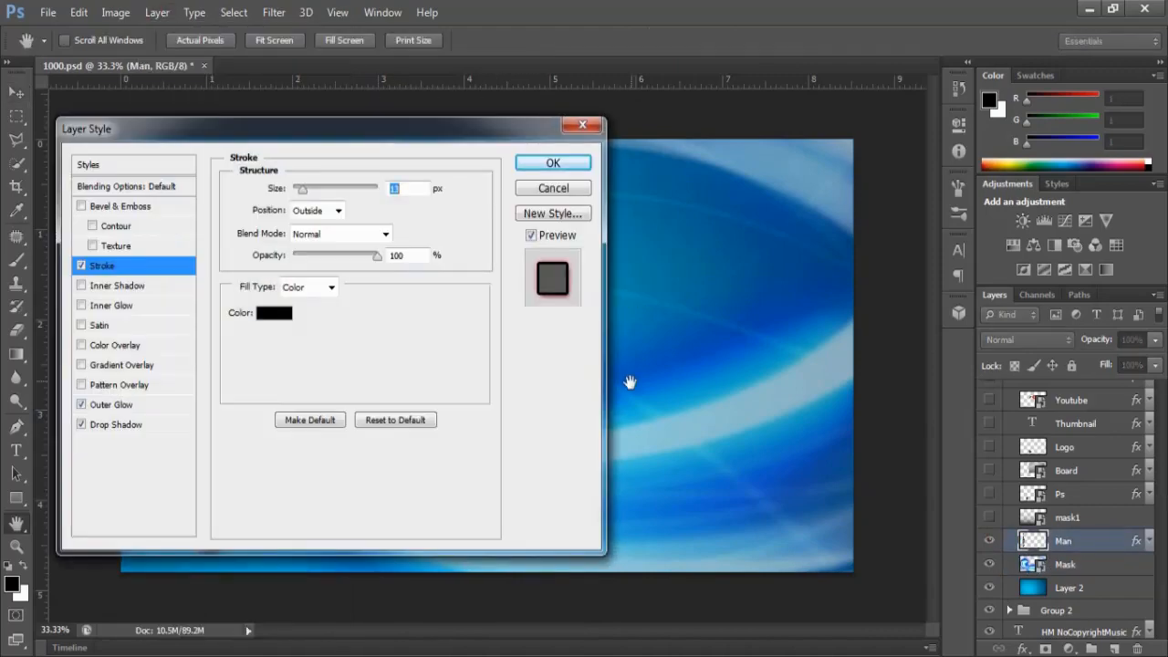
Try a 27 px stroke around the man with Outer Glow and Drop Shadow turned off.
{"action": "left_click_drag", "start_coordinate": [338, 130], "coordinate": [662, 123]}
{"action": "mouse_move", "coordinate": [730, 255]}
{"action": "left_mouse_down"}
{"action": "mouse_move", "coordinate": [636, 260]}
{"action": "mouse_move", "coordinate": [730, 256]}
{"action": "left_mouse_up"}
{"action": "mouse_move", "coordinate": [656, 188]}
{"action": "left_mouse_down"}
{"action": "mouse_move", "coordinate": [730, 188]}
{"action": "mouse_move", "coordinate": [651, 197]}
{"action": "mouse_move", "coordinate": [659, 189]}
{"action": "left_mouse_up"}
{"action": "left_click", "coordinate": [435, 405]}
{"action": "left_click", "coordinate": [434, 424]}
Try a different stroke colour on the man and reduce the stroke size to 4 px.
{"action": "left_click", "coordinate": [627, 312]}
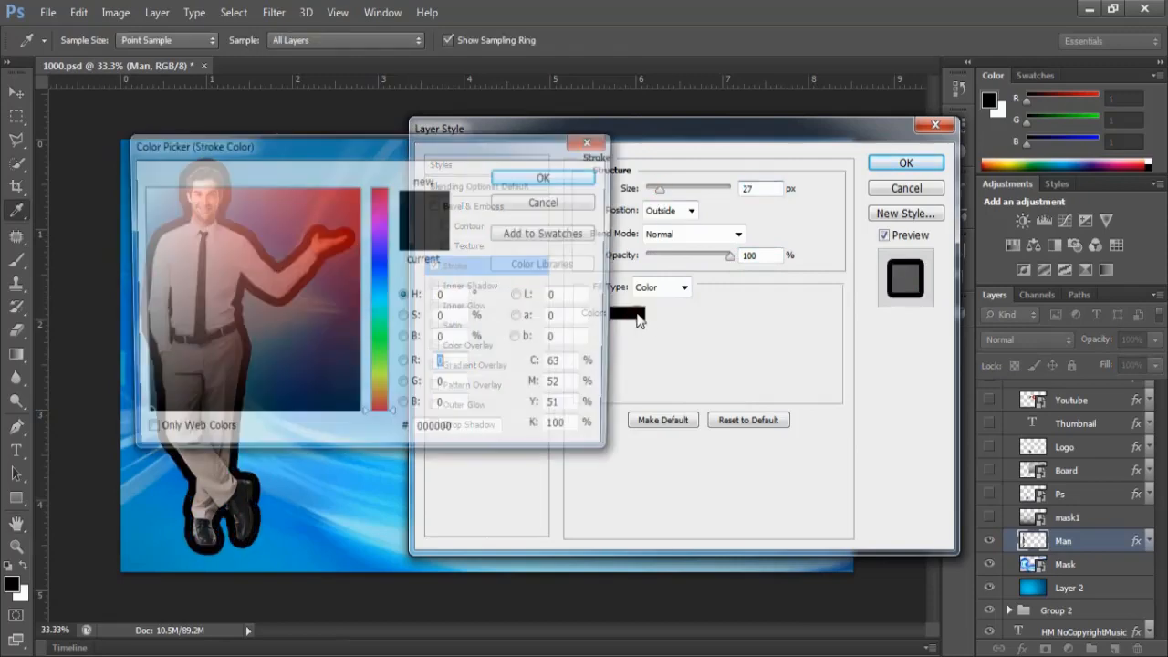
{"action": "mouse_move", "coordinate": [486, 151]}
{"action": "left_mouse_down"}
{"action": "mouse_move", "coordinate": [858, 277]}
{"action": "mouse_move", "coordinate": [942, 275]}
{"action": "left_mouse_up"}
{"action": "left_click", "coordinate": [811, 313]}
{"action": "left_click_drag", "start_coordinate": [835, 365], "coordinate": [836, 532]}
{"action": "key", "text": "Return"}
{"action": "left_click_drag", "start_coordinate": [659, 189], "coordinate": [647, 189]}
Toggle the man's stroke to compare, then leave it off and enable Outer Glow.
{"action": "left_click", "coordinate": [434, 266]}
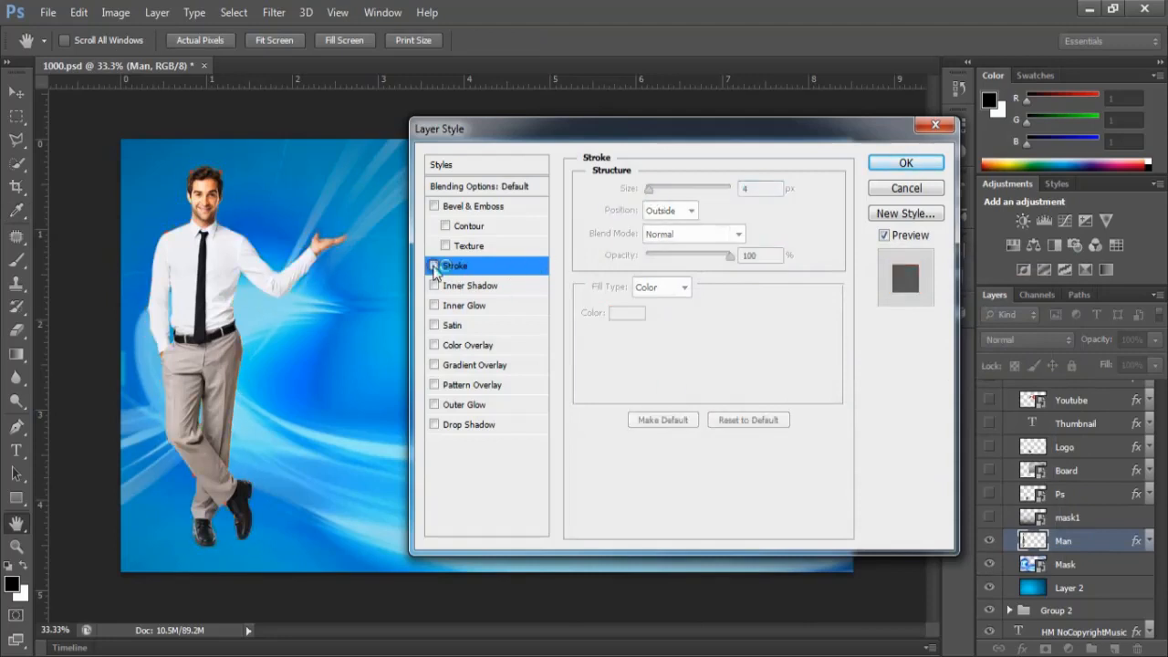
{"action": "left_click", "coordinate": [435, 265]}
{"action": "left_click", "coordinate": [434, 266]}
{"action": "left_click", "coordinate": [434, 405]}
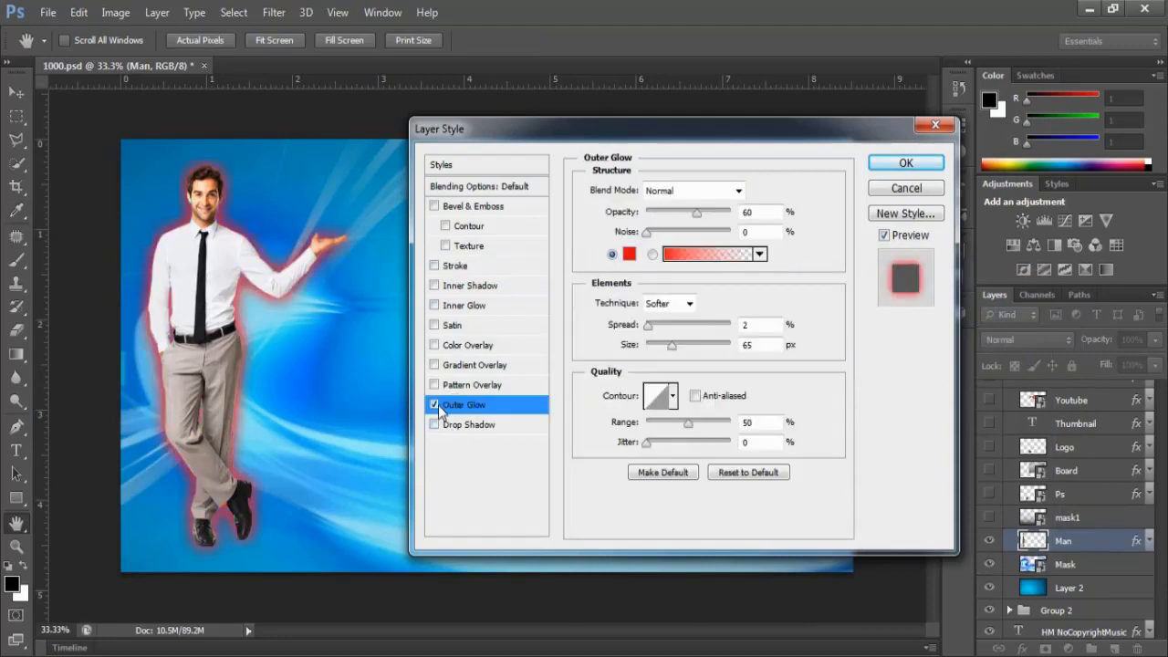
Try a red outer glow on the man with 78% opacity, 22% spread and 73 px size.
{"action": "left_click", "coordinate": [629, 253]}
{"action": "left_click_drag", "start_coordinate": [840, 386], "coordinate": [836, 310]}
{"action": "left_click", "coordinate": [980, 299]}
{"action": "mouse_move", "coordinate": [698, 214]}
{"action": "left_mouse_down"}
{"action": "mouse_move", "coordinate": [729, 217]}
{"action": "mouse_move", "coordinate": [712, 215]}
{"action": "left_mouse_up"}
{"action": "left_click_drag", "start_coordinate": [650, 328], "coordinate": [675, 345]}
Preview the preset contours for the man's outer glow, return to the first one and discard the layer style changes.
{"action": "left_click", "coordinate": [673, 395]}
{"action": "left_click", "coordinate": [604, 437]}
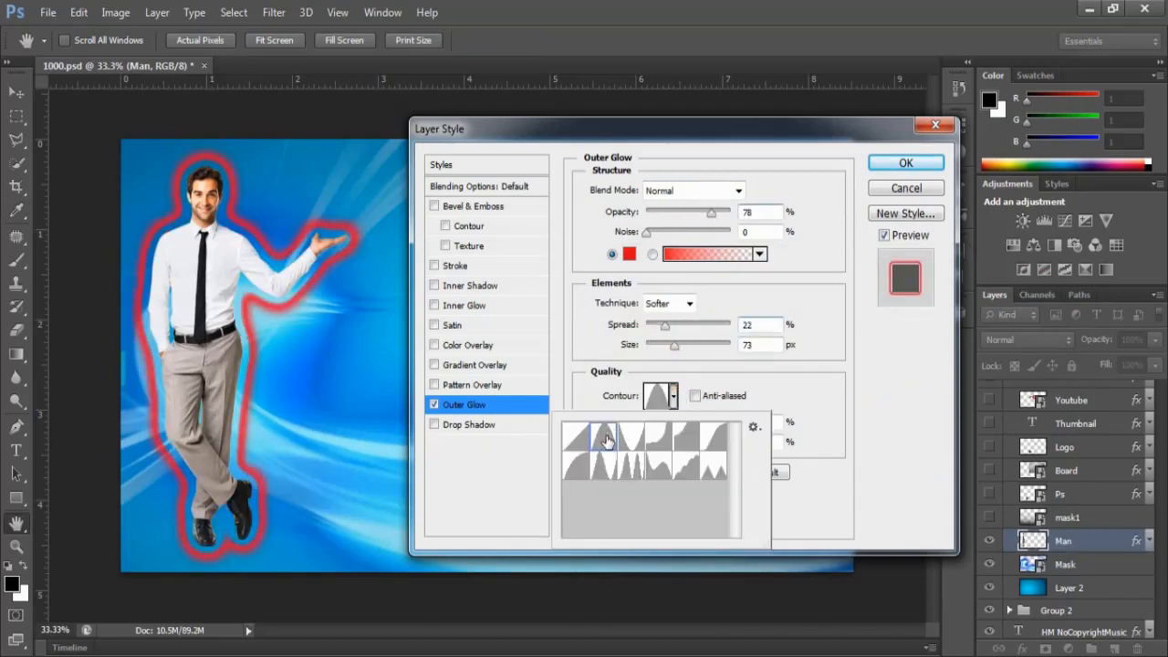
{"action": "left_click", "coordinate": [632, 439]}
{"action": "left_click", "coordinate": [657, 437]}
{"action": "left_click", "coordinate": [695, 446]}
{"action": "left_click", "coordinate": [719, 446]}
{"action": "left_click", "coordinate": [582, 472]}
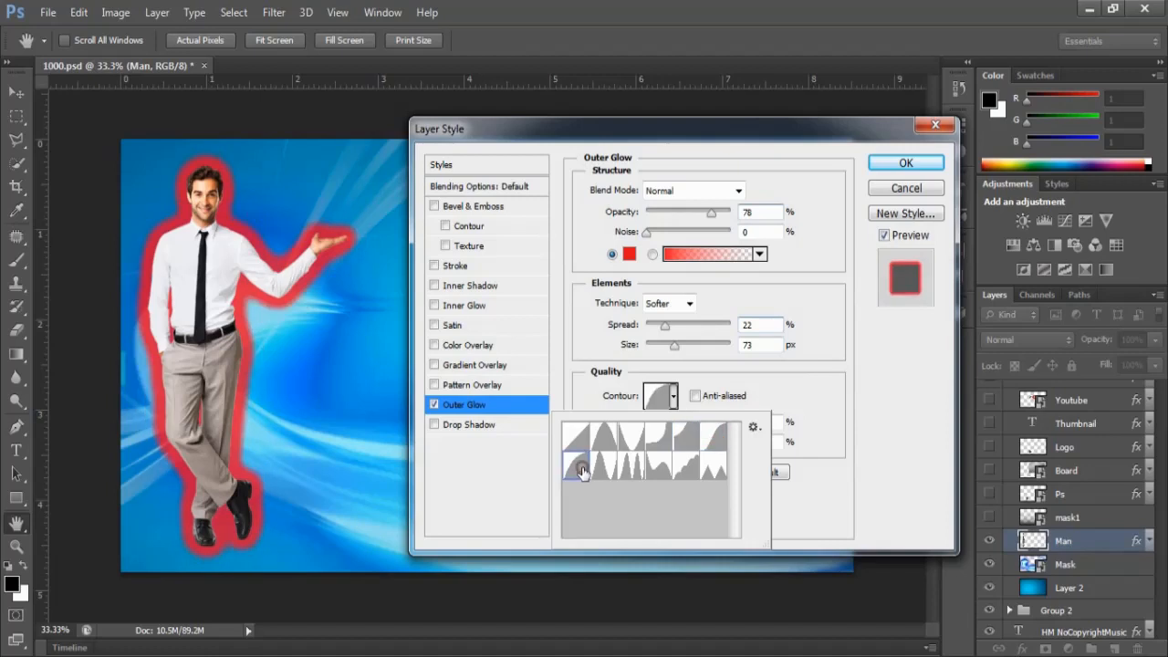
{"action": "left_click", "coordinate": [605, 474]}
{"action": "left_click", "coordinate": [637, 475]}
{"action": "left_click", "coordinate": [660, 471]}
{"action": "left_click", "coordinate": [684, 474]}
{"action": "left_click", "coordinate": [715, 473]}
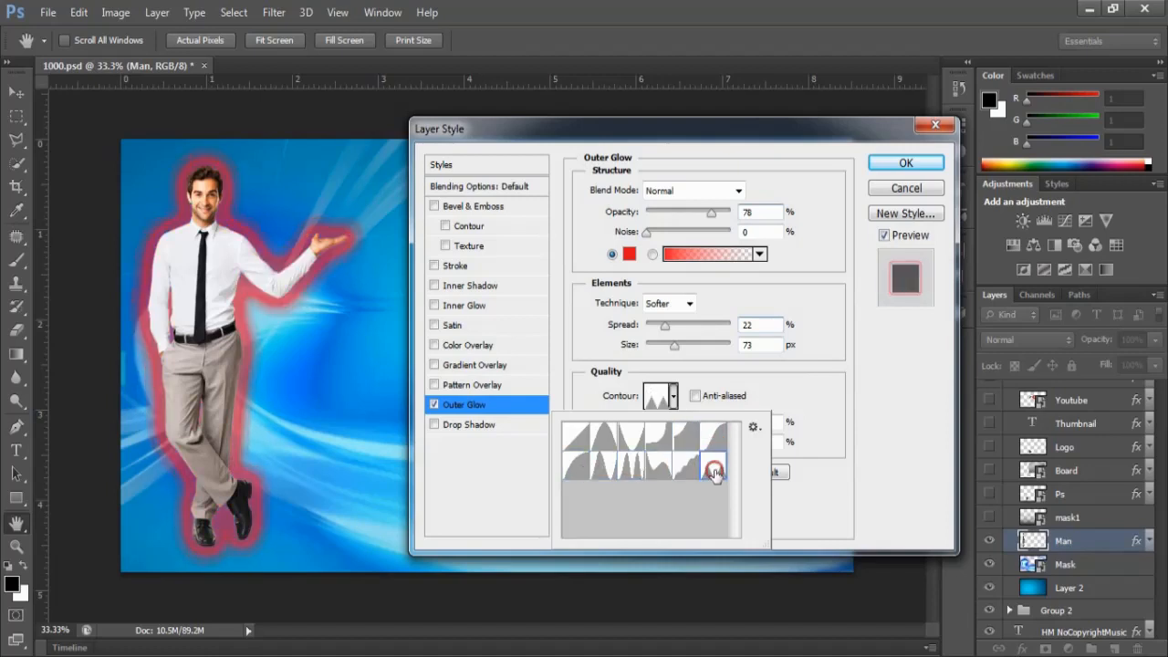
{"action": "left_click", "coordinate": [576, 439]}
{"action": "left_click", "coordinate": [673, 401]}
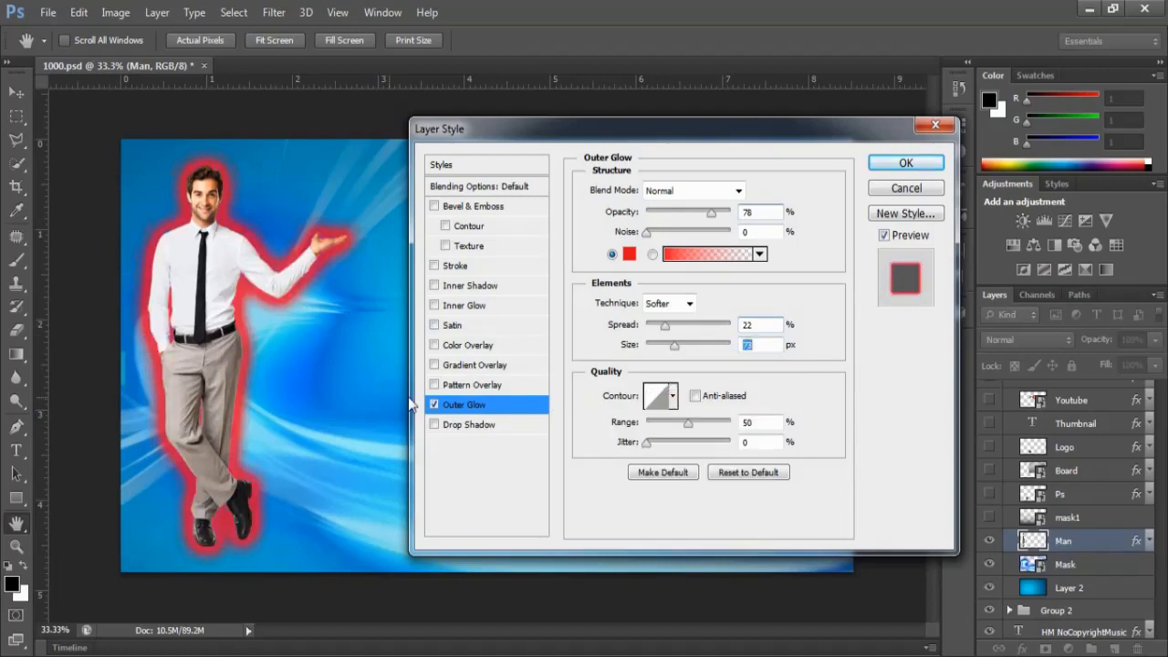
{"action": "left_click", "coordinate": [904, 190]}
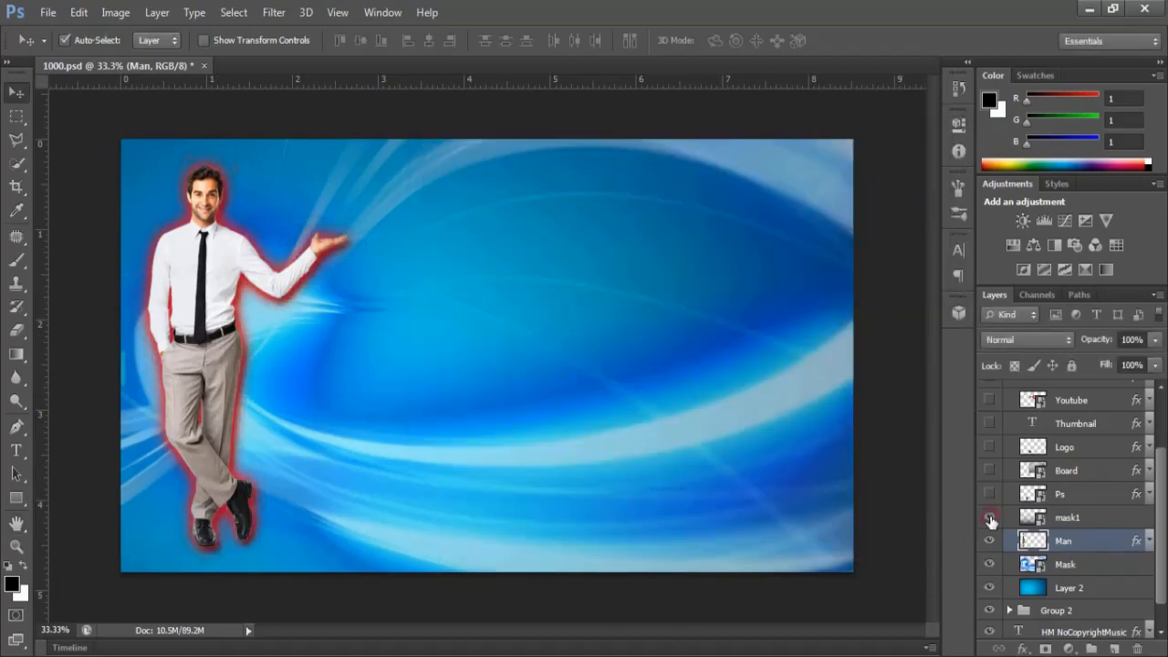
Show the mask1, Ps, Board and Logo layers.
{"action": "left_click", "coordinate": [989, 517]}
{"action": "left_click", "coordinate": [990, 519]}
{"action": "left_click", "coordinate": [989, 518]}
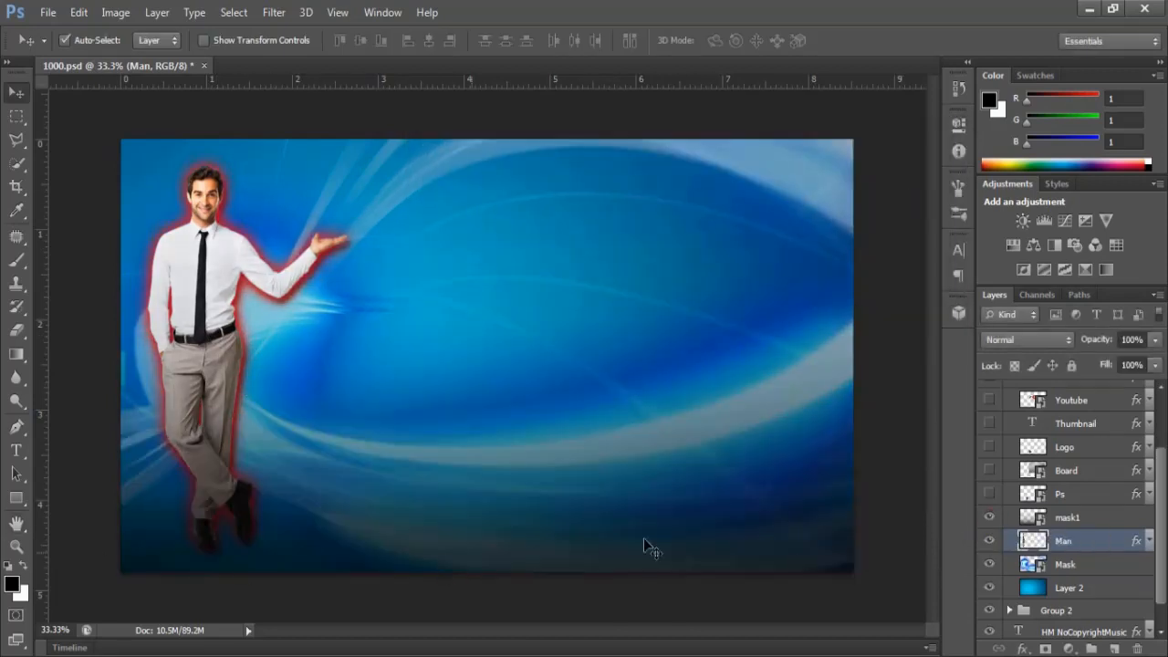
{"action": "left_click", "coordinate": [989, 494]}
{"action": "left_click", "coordinate": [990, 470]}
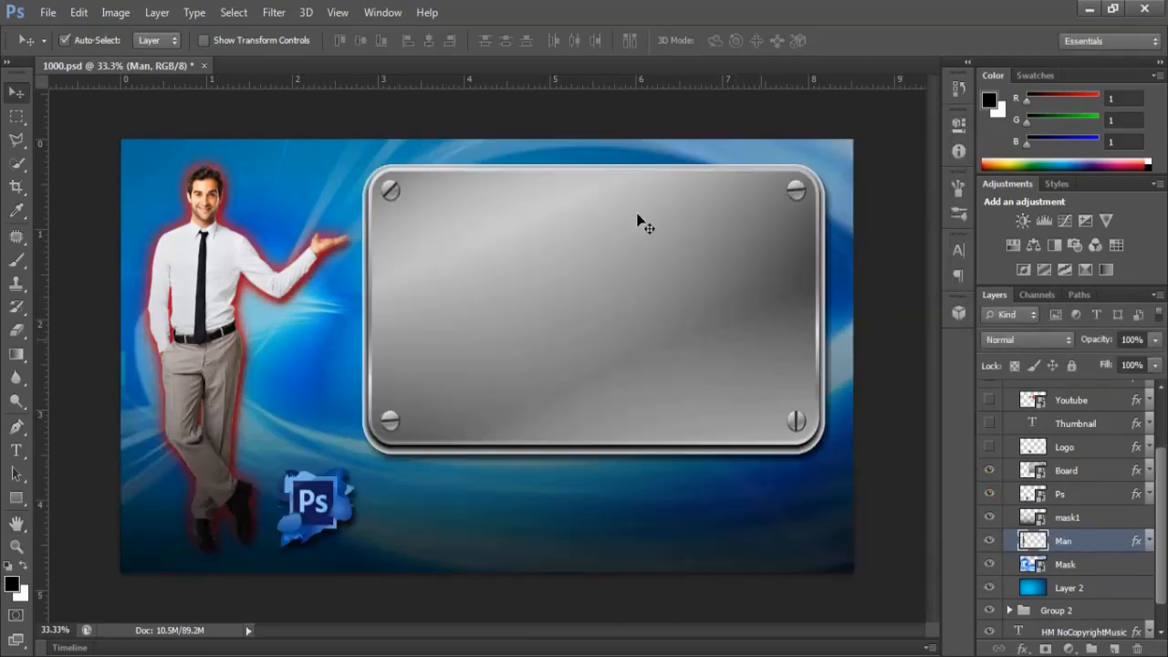
{"action": "left_click", "coordinate": [989, 446]}
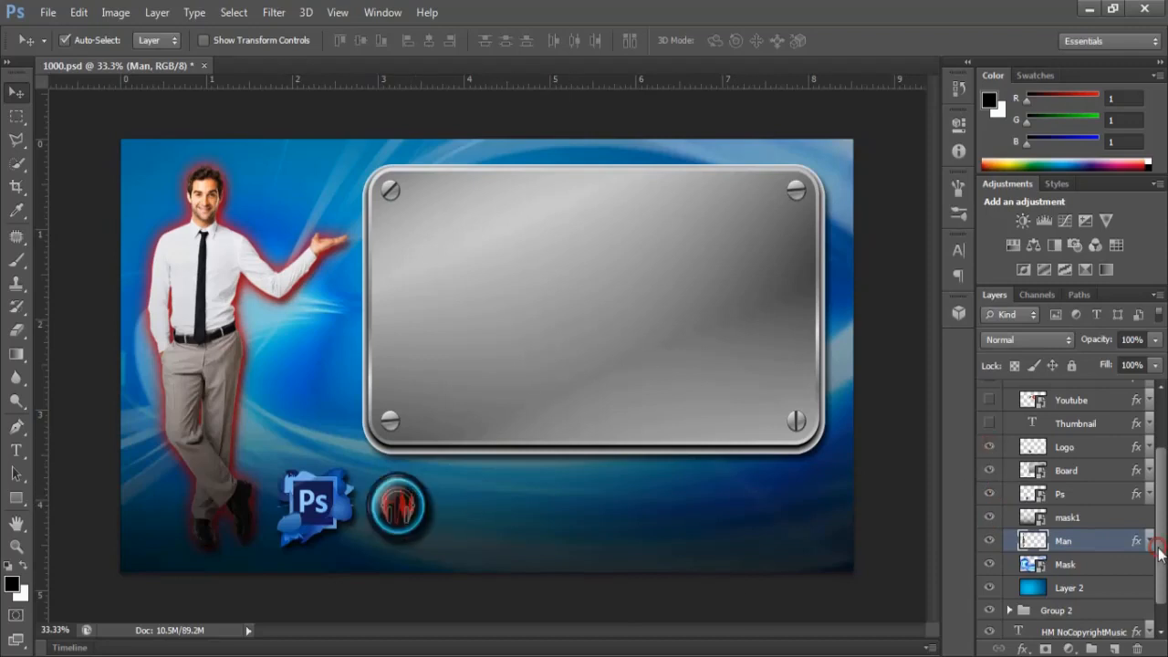
Show the "Quick tutorial for beginer", "With Photoshop CS6" and "How to Create" text layers and the Youtube layer.
{"action": "left_click_drag", "start_coordinate": [1159, 552], "coordinate": [1157, 475]}
{"action": "left_click", "coordinate": [990, 414]}
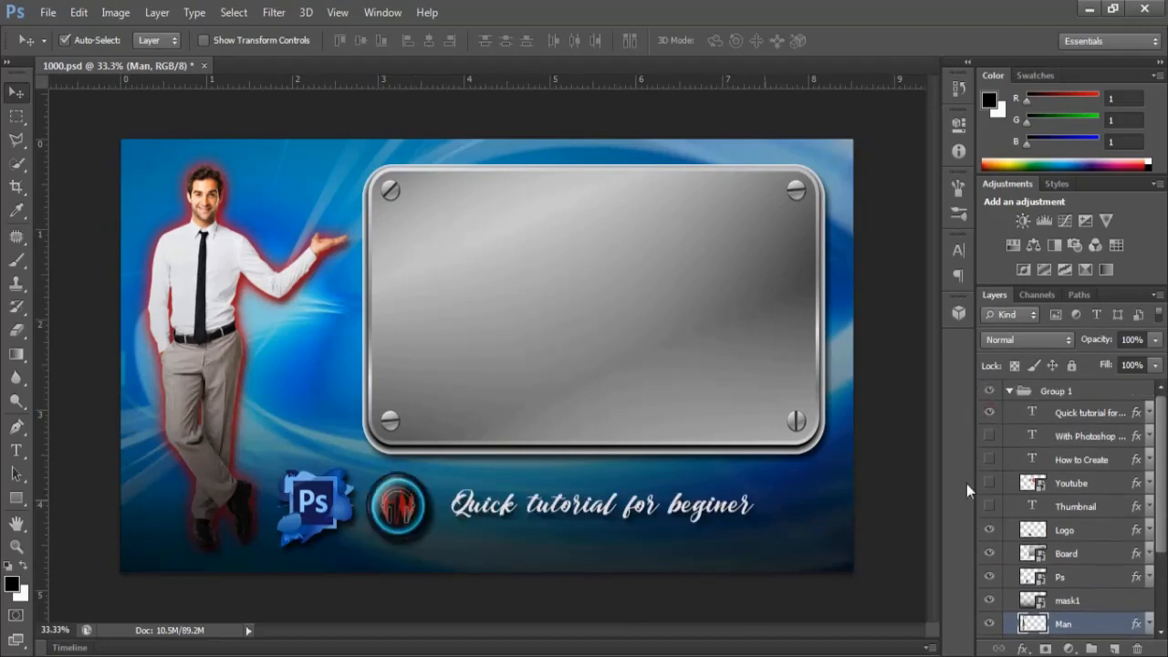
{"action": "left_click", "coordinate": [989, 459]}
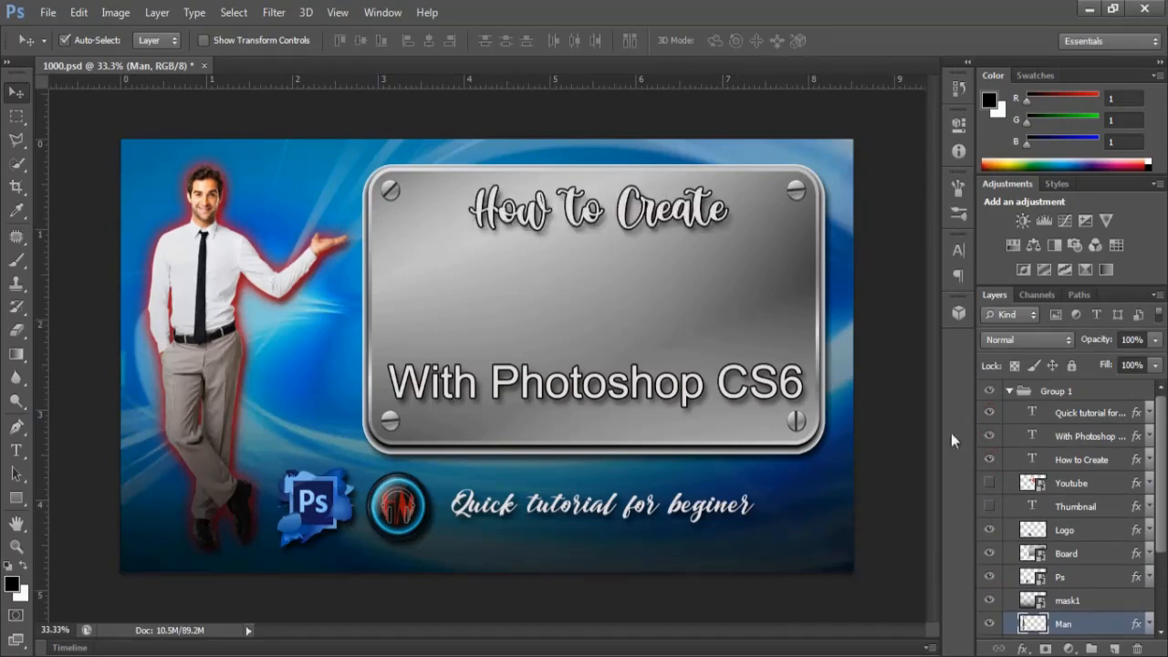
{"action": "left_click", "coordinate": [989, 483]}
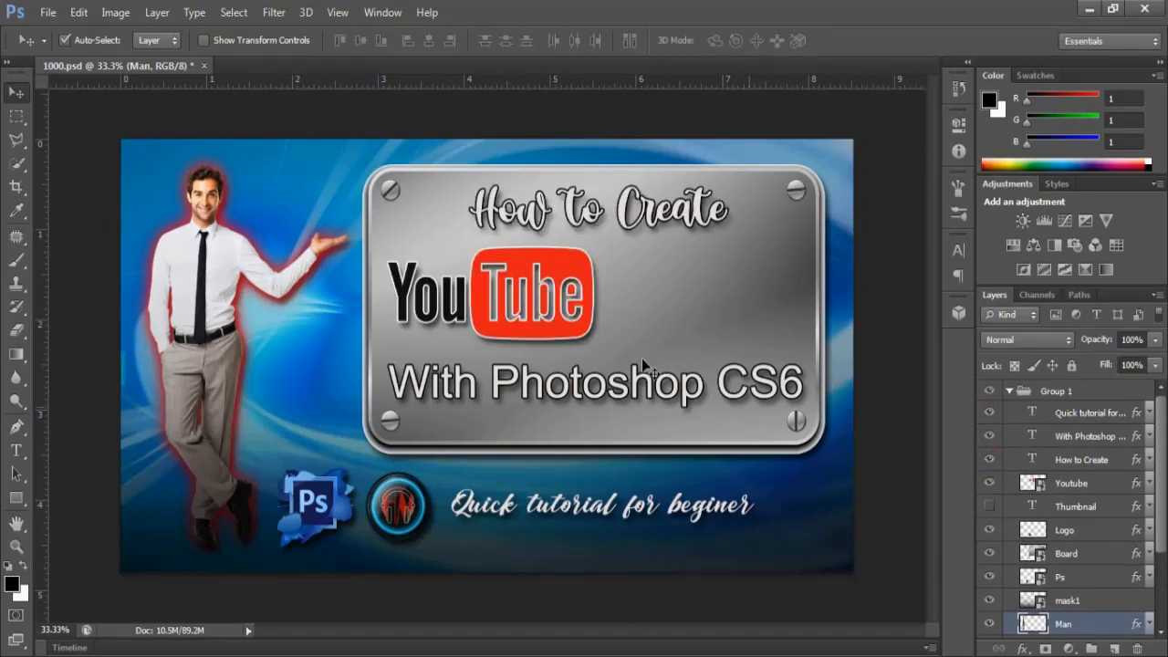
Try turquoise #03f5db as the stroke colour in the Youtube logo's layer style.
{"action": "left_click", "coordinate": [568, 295]}
{"action": "left_click", "coordinate": [157, 12]}
{"action": "mouse_move", "coordinate": [313, 112]}
{"action": "left_click", "coordinate": [374, 151]}
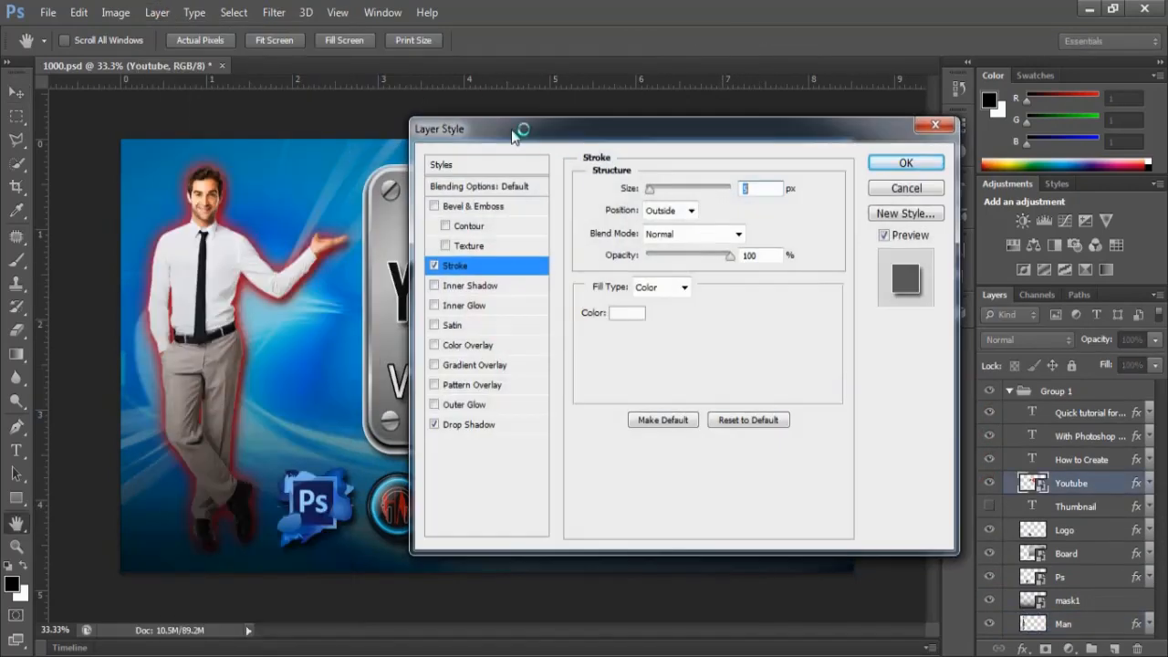
{"action": "left_click_drag", "start_coordinate": [512, 133], "coordinate": [740, 123]}
{"action": "left_click", "coordinate": [855, 305]}
{"action": "left_click", "coordinate": [837, 426]}
{"action": "left_click", "coordinate": [815, 315]}
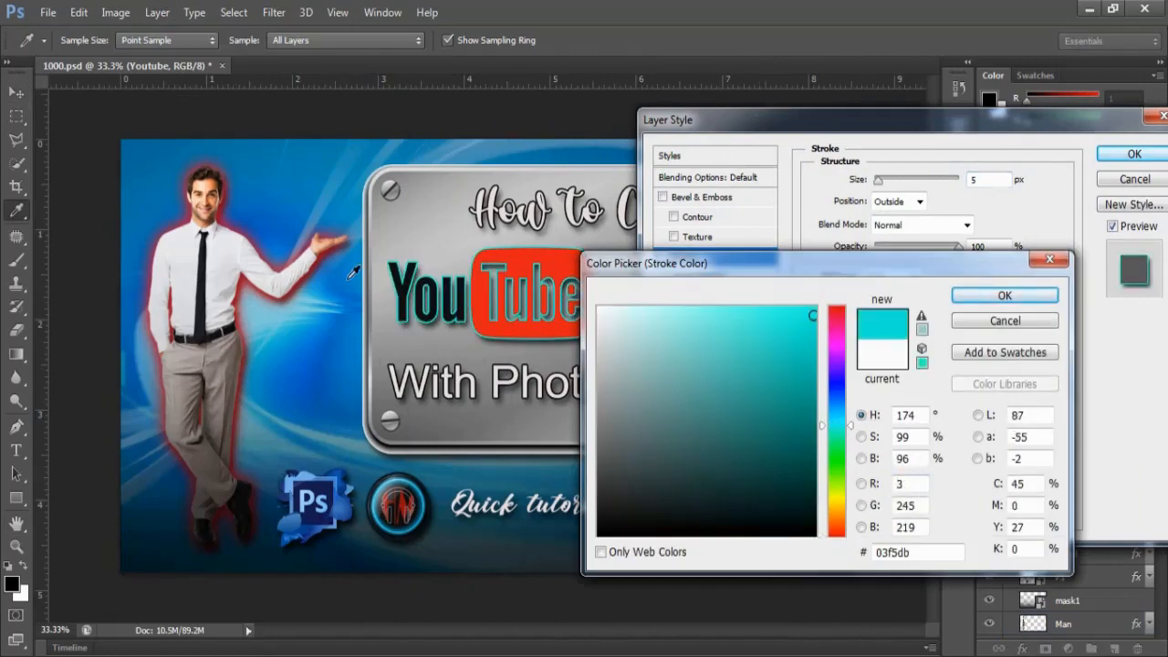
Try green #09f503 and another hue as the Youtube logo's stroke colour, then discard the layer style changes.
{"action": "left_click_drag", "start_coordinate": [725, 273], "coordinate": [772, 264]}
{"action": "left_click", "coordinate": [884, 452]}
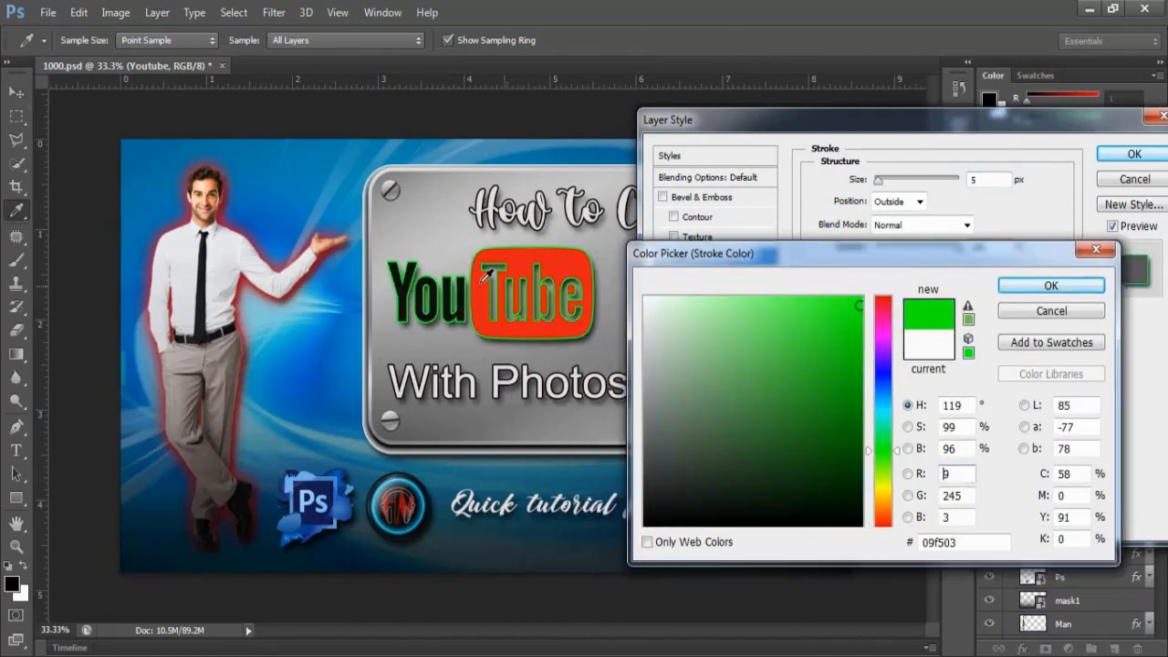
{"action": "left_click", "coordinate": [883, 490]}
{"action": "left_click", "coordinate": [1037, 310]}
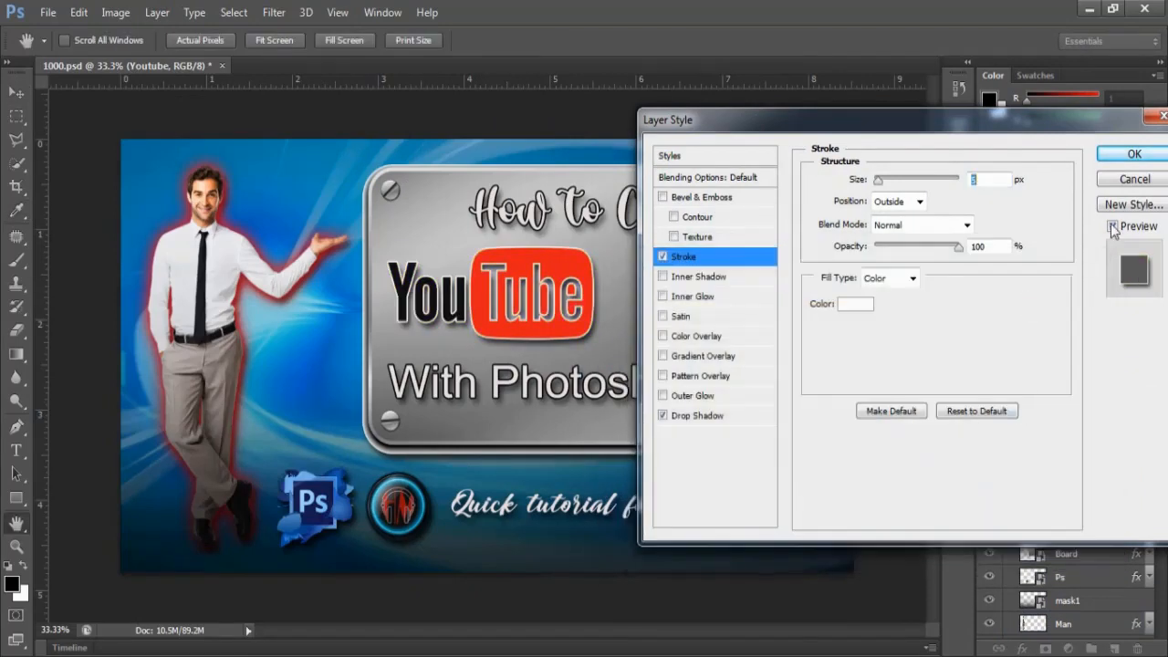
{"action": "left_click", "coordinate": [1131, 178]}
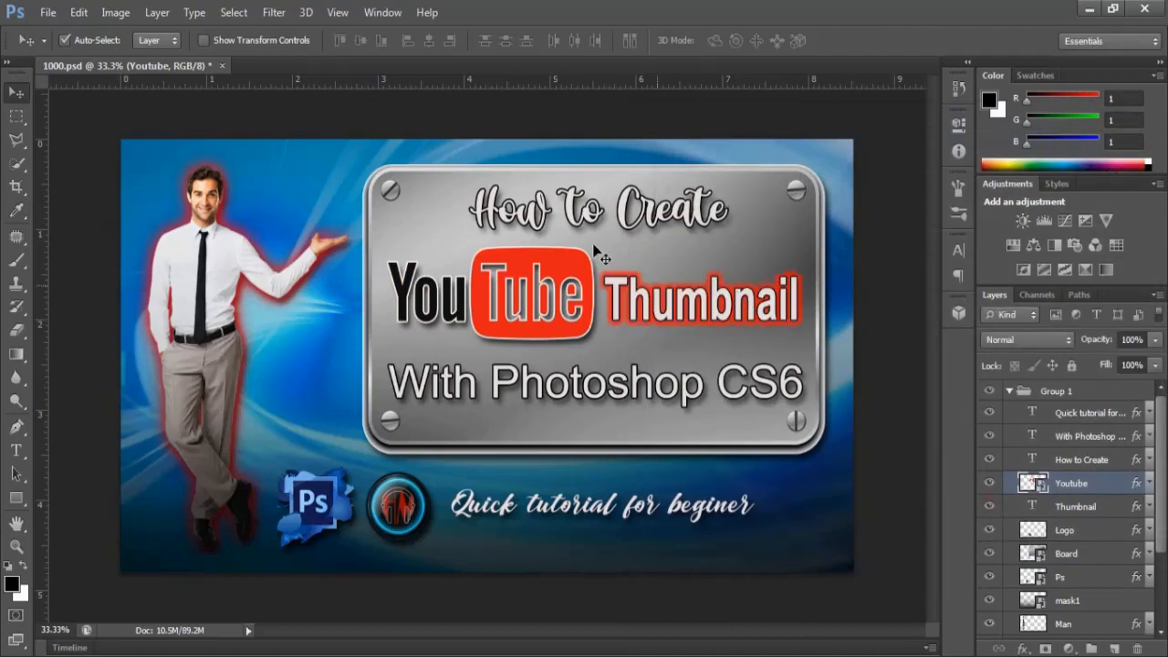
Switch to Notepad, add "> DONE!" after "1. Intro - Thumbnail demo", highlight "Croping & refine image" and minimise the notes.
{"action": "key", "text": "alt+Tab"}
{"action": "left_click", "coordinate": [461, 288]}
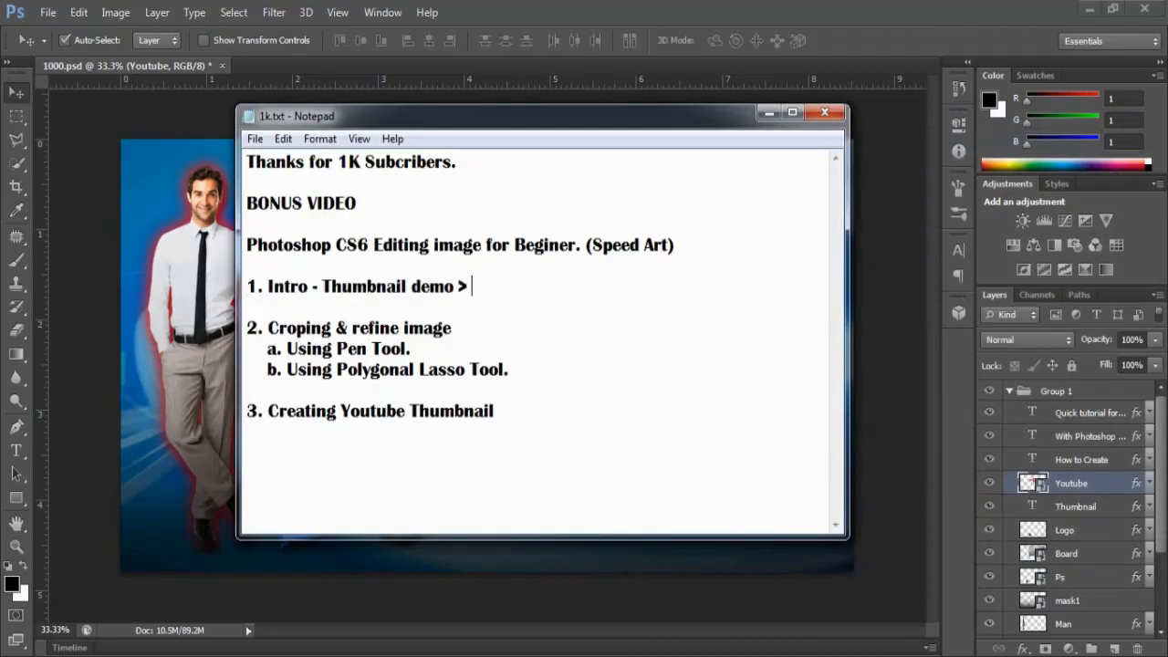
{"action": "left_click_drag", "start_coordinate": [267, 329], "coordinate": [455, 329]}
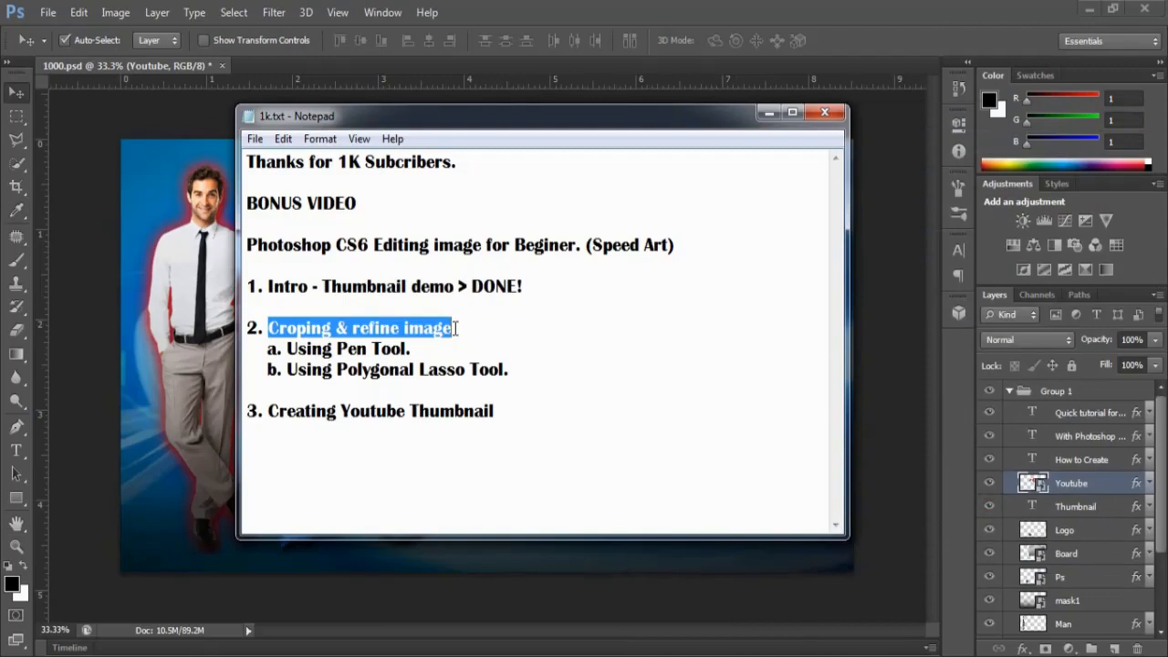
{"action": "left_click", "coordinate": [768, 113]}
Create a new Photoshop document with a transparent background.
{"action": "left_click", "coordinate": [48, 12]}
{"action": "left_click", "coordinate": [37, 31]}
{"action": "key", "text": "Return"}
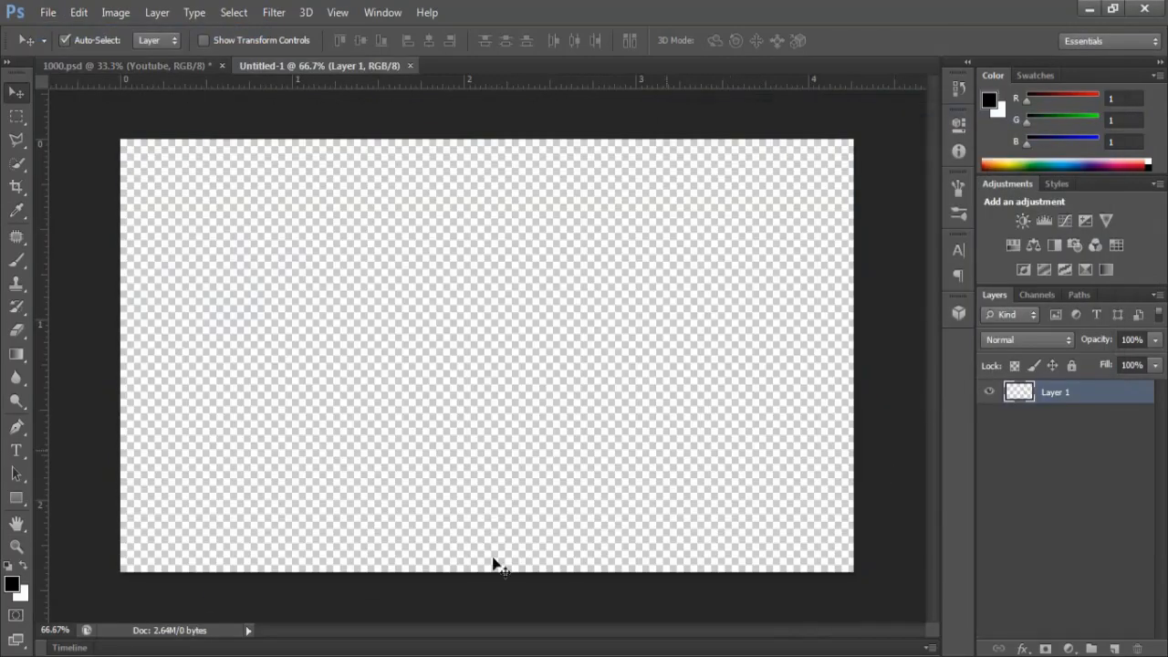
Place the green Hijau background and the 2_Eternals-photocall-in-Rome photo from the file browser into the new document.
{"action": "key", "text": "alt+Tab"}
{"action": "left_click_drag", "start_coordinate": [931, 274], "coordinate": [612, 396]}
{"action": "left_click_drag", "start_coordinate": [488, 140], "coordinate": [381, 429]}
{"action": "left_click", "coordinate": [20, 99]}
{"action": "left_click", "coordinate": [525, 272]}
{"action": "key", "text": "alt+Tab"}
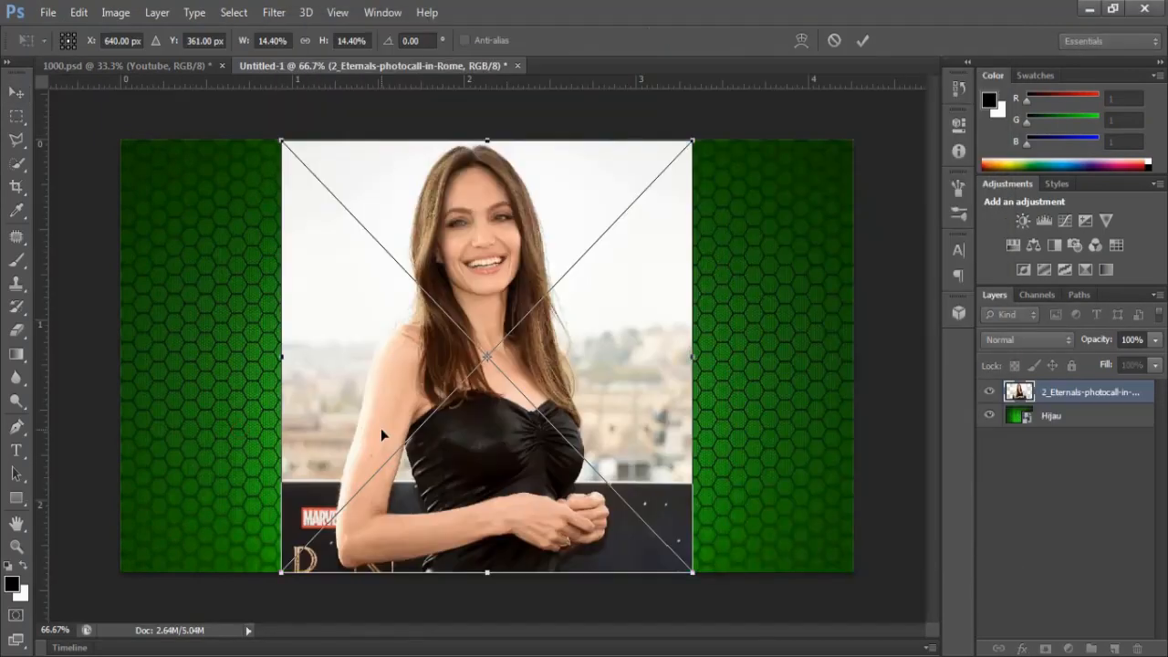
Scale the placed portrait photo down slightly and move it towards the left side of the canvas.
{"action": "left_click_drag", "start_coordinate": [693, 140], "coordinate": [639, 162]}
{"action": "key", "text": "v"}
{"action": "left_click", "coordinate": [491, 264]}
{"action": "left_click_drag", "start_coordinate": [460, 301], "coordinate": [414, 270]}
Switch to Notepad, highlight "Using Pen Tool." in the notes and move the window aside.
{"action": "key", "text": "alt+Tab"}
{"action": "left_click_drag", "start_coordinate": [287, 349], "coordinate": [411, 348]}
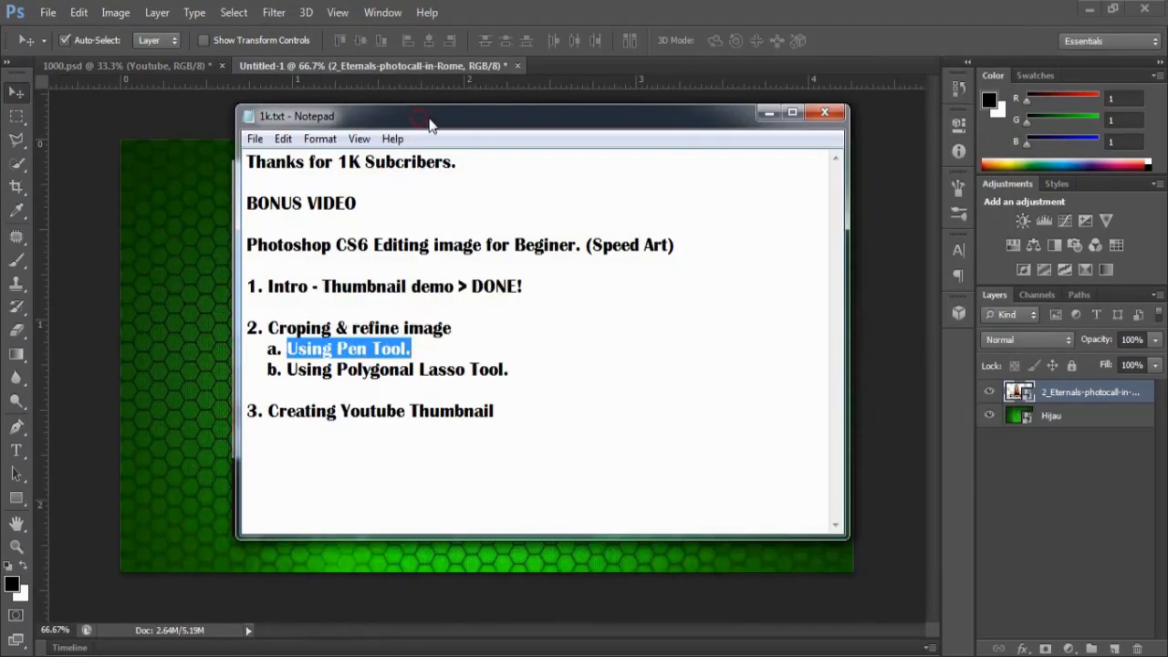
{"action": "left_click_drag", "start_coordinate": [429, 123], "coordinate": [719, 125]}
Back in Photoshop, start a Pen tool path at the dress's lower edge and trace the underside of the forearm towards the elbow.
{"action": "key", "text": "alt+Tab"}
{"action": "left_click", "coordinate": [16, 426]}
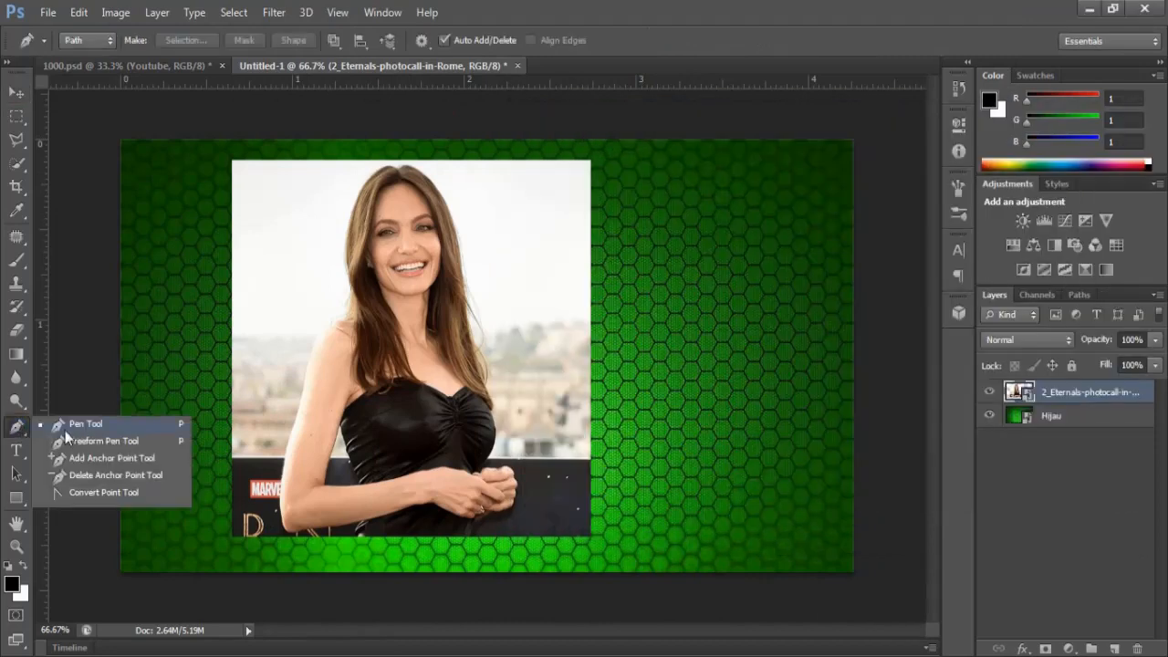
{"action": "left_click", "coordinate": [79, 425]}
{"action": "scroll", "coordinate": [377, 545], "scroll_direction": "up", "scroll_amount": 8}
{"action": "left_click", "coordinate": [318, 573]}
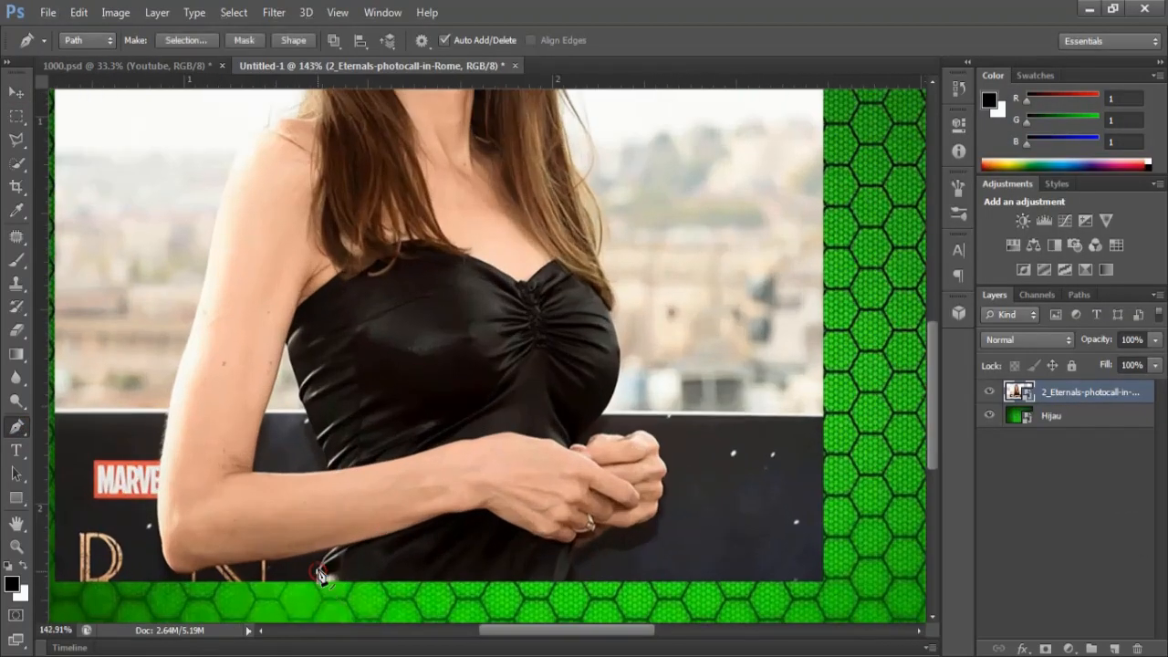
{"action": "left_click", "coordinate": [322, 558]}
{"action": "left_click", "coordinate": [332, 548]}
{"action": "left_click", "coordinate": [319, 551]}
{"action": "left_click", "coordinate": [286, 558]}
{"action": "left_click", "coordinate": [261, 561]}
{"action": "left_click", "coordinate": [245, 564]}
{"action": "left_click", "coordinate": [226, 565]}
{"action": "left_click", "coordinate": [210, 567]}
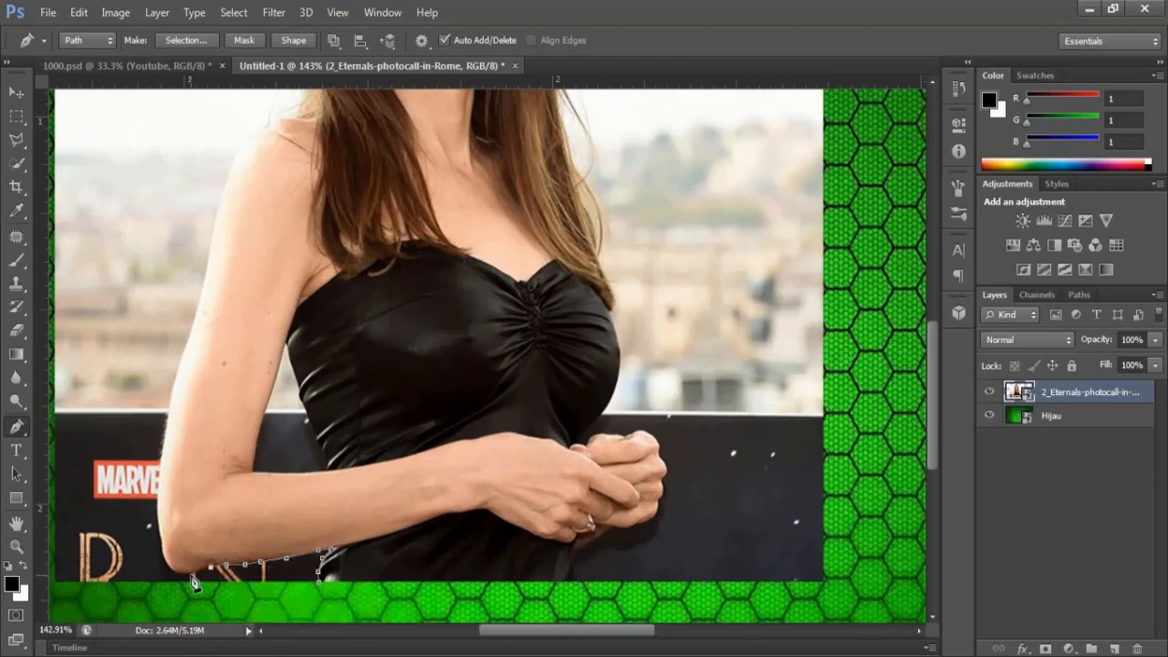
Continue the Pen tool path around the elbow and up the outer edge of the arm to the shoulder.
{"action": "mouse_move", "coordinate": [180, 577]}
{"action": "left_mouse_down"}
{"action": "mouse_move", "coordinate": [164, 544]}
{"action": "mouse_move", "coordinate": [170, 426]}
{"action": "left_mouse_up"}
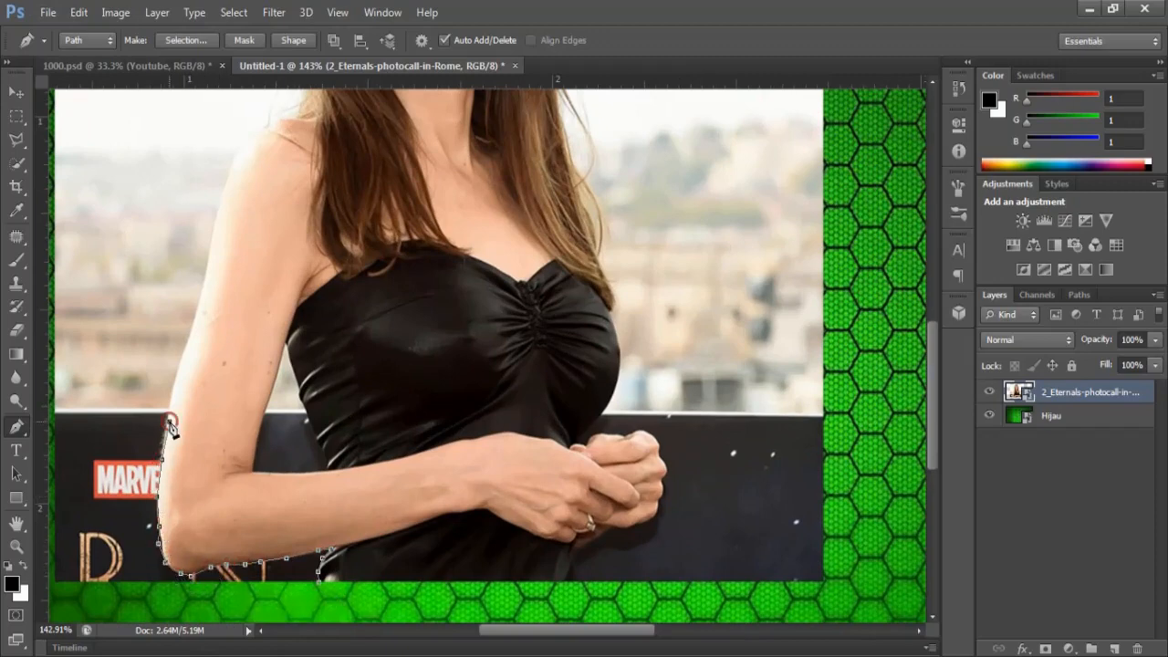
{"action": "left_click", "coordinate": [205, 282]}
{"action": "left_click", "coordinate": [209, 256]}
{"action": "left_click", "coordinate": [214, 226]}
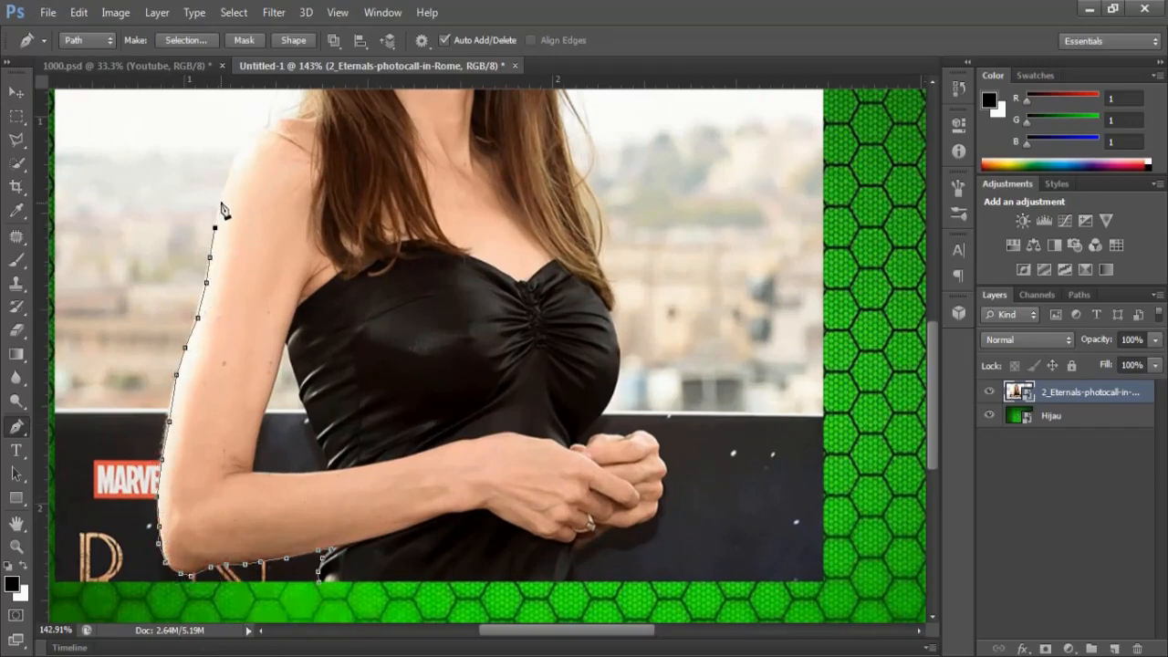
{"action": "left_click", "coordinate": [224, 195]}
{"action": "scroll", "coordinate": [269, 207], "scroll_direction": "up", "scroll_amount": 2}
{"action": "left_click", "coordinate": [236, 266]}
{"action": "left_click", "coordinate": [246, 245]}
{"action": "left_click", "coordinate": [262, 228]}
{"action": "left_click", "coordinate": [276, 220]}
{"action": "left_click", "coordinate": [292, 214]}
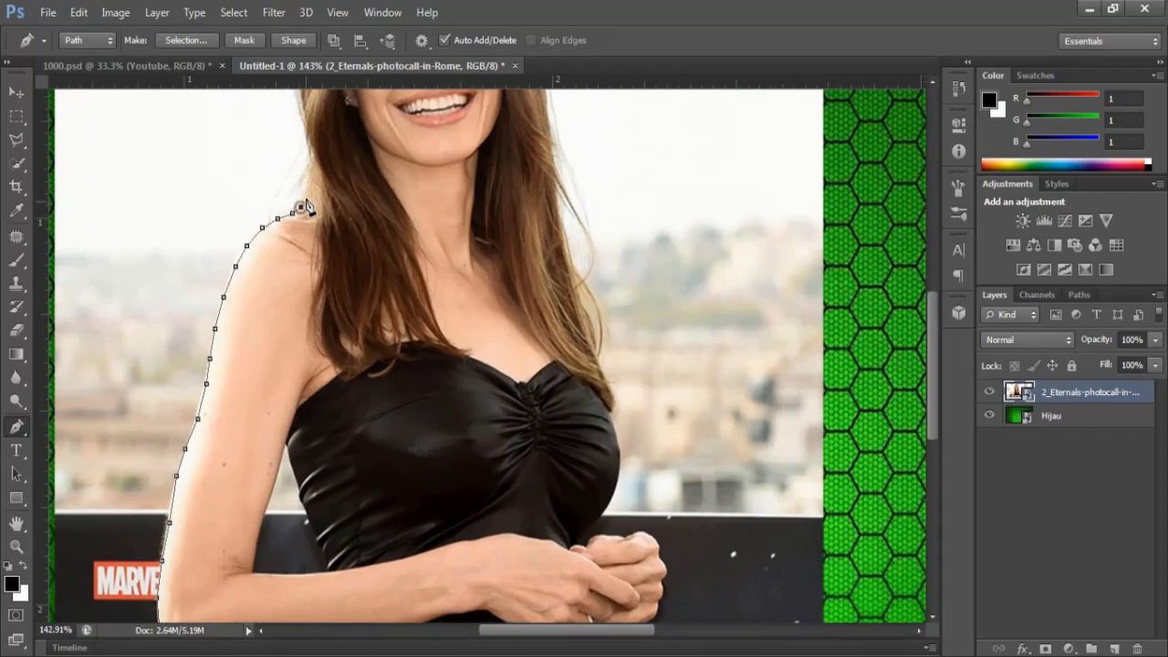
Trace the path from the shoulder up the outer edge of the woman's hair to near the top of her head.
{"action": "left_click", "coordinate": [306, 197]}
{"action": "left_click", "coordinate": [312, 165]}
{"action": "scroll", "coordinate": [310, 210], "scroll_direction": "up", "scroll_amount": 2}
{"action": "left_click", "coordinate": [304, 242]}
{"action": "left_click", "coordinate": [299, 206]}
{"action": "left_click", "coordinate": [298, 157]}
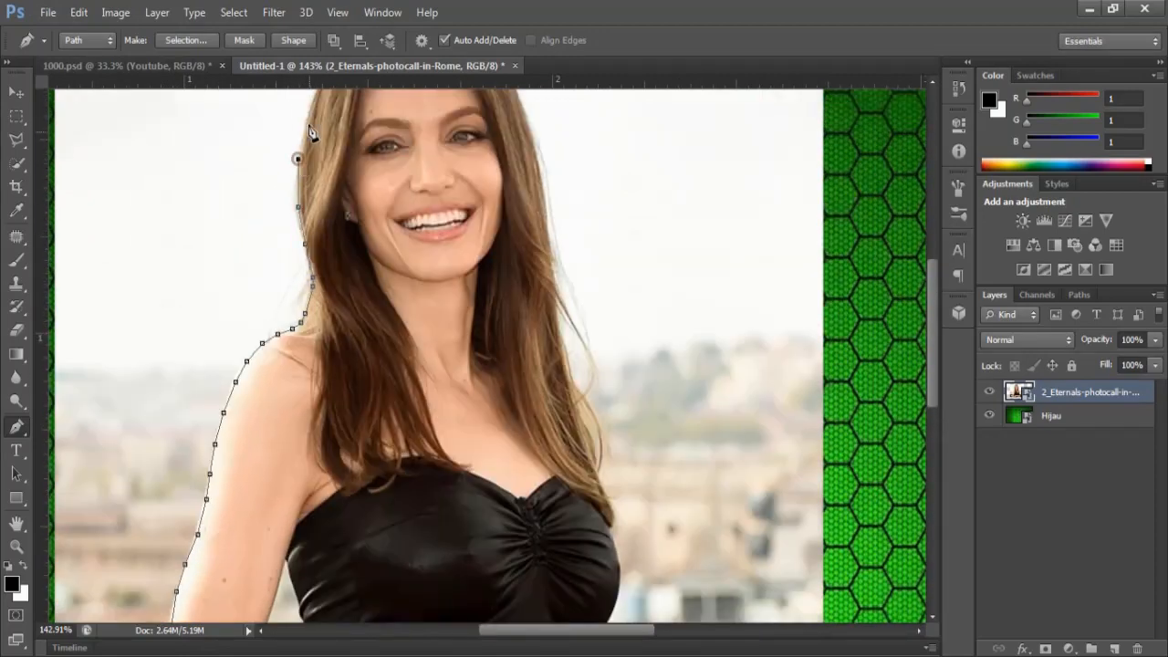
{"action": "left_click", "coordinate": [307, 115]}
{"action": "scroll", "coordinate": [337, 162], "scroll_direction": "up", "scroll_amount": 2}
{"action": "left_click", "coordinate": [339, 145]}
{"action": "left_click", "coordinate": [352, 125]}
{"action": "left_click", "coordinate": [366, 115]}
{"action": "left_click", "coordinate": [381, 108]}
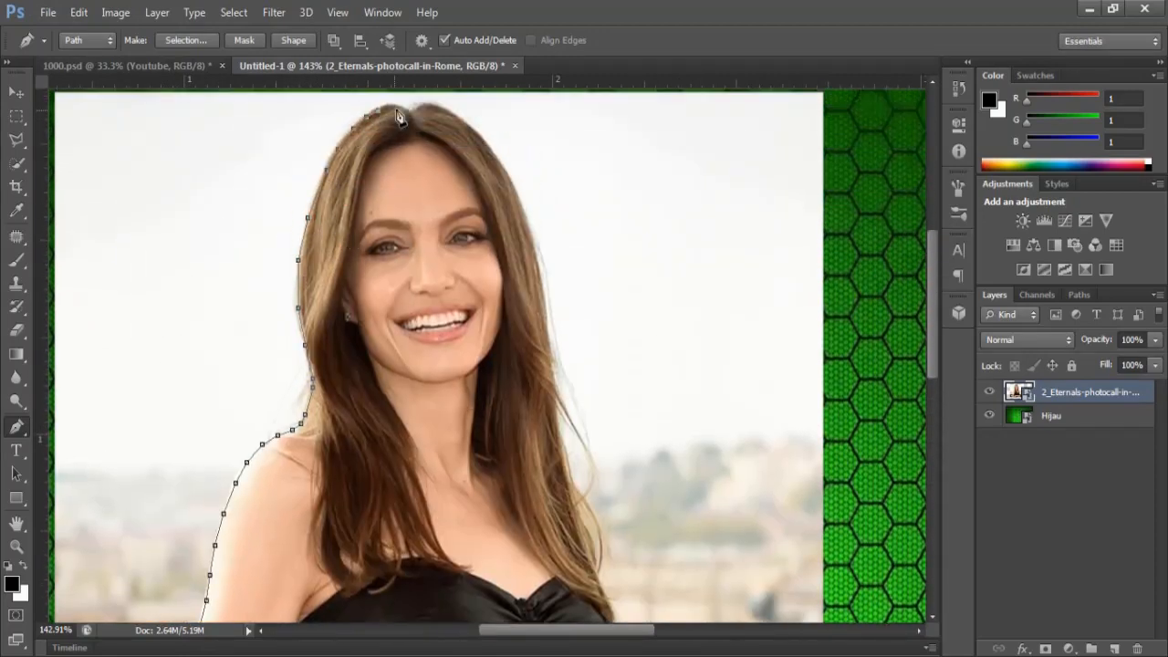
Carry the path over the crown and down the opposite side of the hair to the loose strand beside the neck.
{"action": "left_click", "coordinate": [393, 104]}
{"action": "left_click", "coordinate": [406, 110]}
{"action": "left_click", "coordinate": [439, 109]}
{"action": "left_click", "coordinate": [453, 114]}
{"action": "left_click", "coordinate": [477, 133]}
{"action": "left_click", "coordinate": [524, 213]}
{"action": "left_click", "coordinate": [535, 246]}
{"action": "left_click", "coordinate": [542, 291]}
{"action": "left_click", "coordinate": [547, 330]}
{"action": "left_click", "coordinate": [552, 362]}
{"action": "left_click", "coordinate": [576, 430]}
{"action": "left_click", "coordinate": [587, 445]}
{"action": "left_click", "coordinate": [592, 459]}
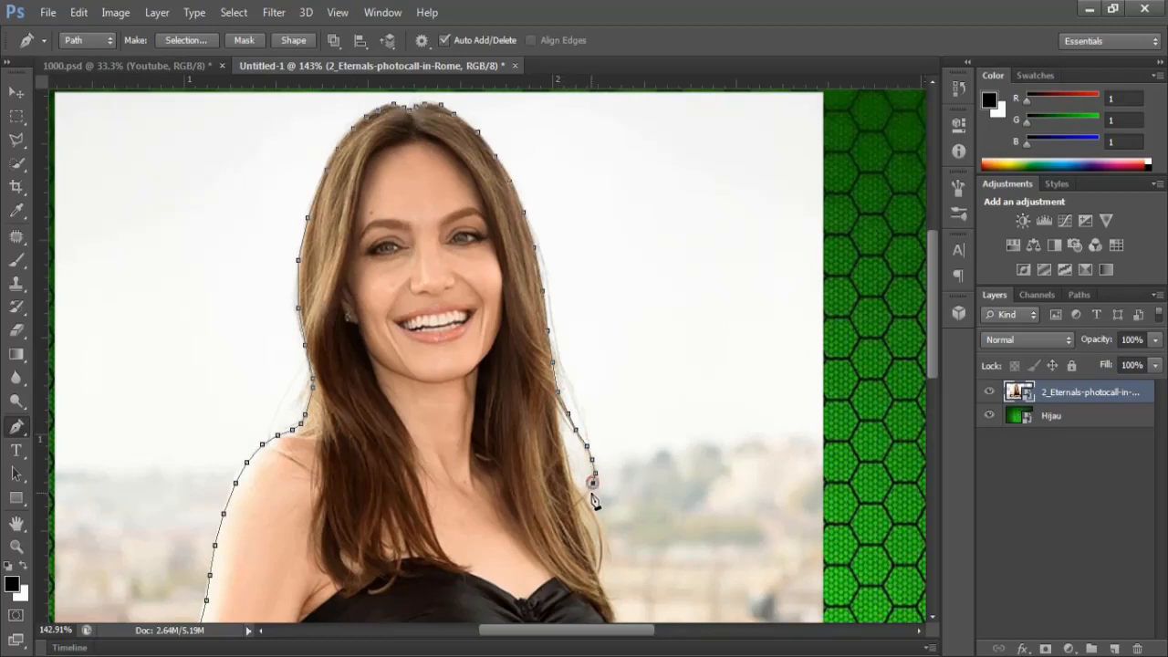
Trace the hair ends and the side of the dress from the bust down towards the waist.
{"action": "left_click", "coordinate": [587, 498]}
{"action": "left_click", "coordinate": [594, 509]}
{"action": "left_click", "coordinate": [600, 527]}
{"action": "left_click", "coordinate": [602, 539]}
{"action": "left_click", "coordinate": [601, 557]}
{"action": "left_click", "coordinate": [602, 568]}
{"action": "left_click", "coordinate": [599, 575]}
{"action": "scroll", "coordinate": [603, 598], "scroll_direction": "down", "scroll_amount": 1}
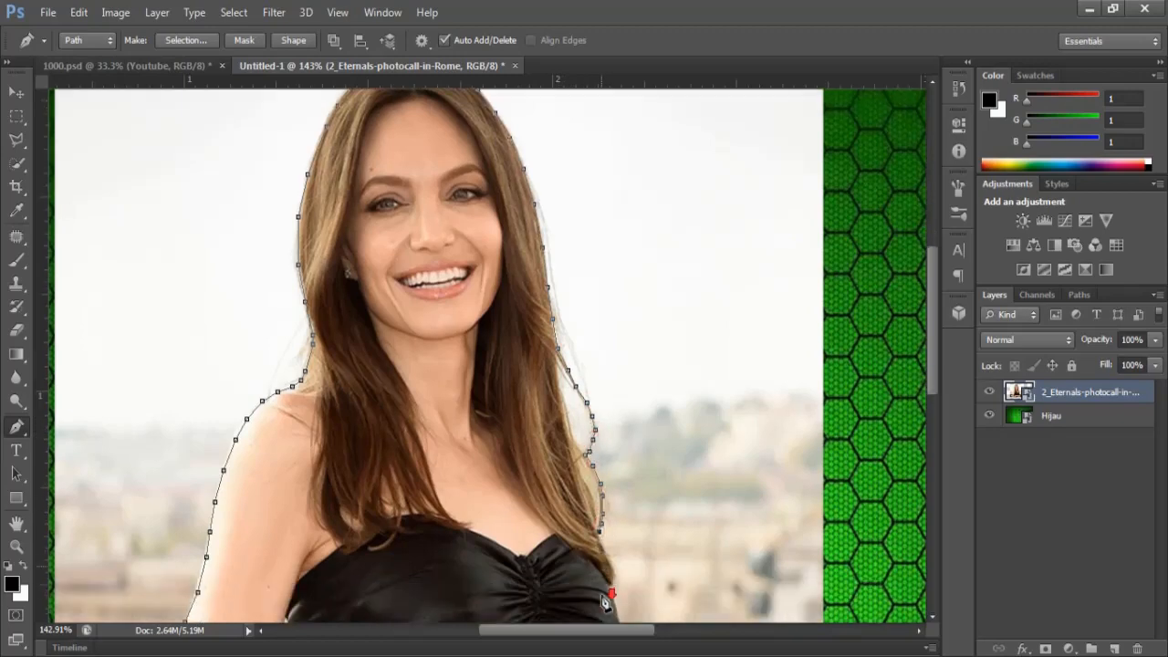
{"action": "scroll", "coordinate": [605, 603], "scroll_direction": "down", "scroll_amount": 2}
{"action": "left_click", "coordinate": [622, 551]}
{"action": "left_click", "coordinate": [614, 570]}
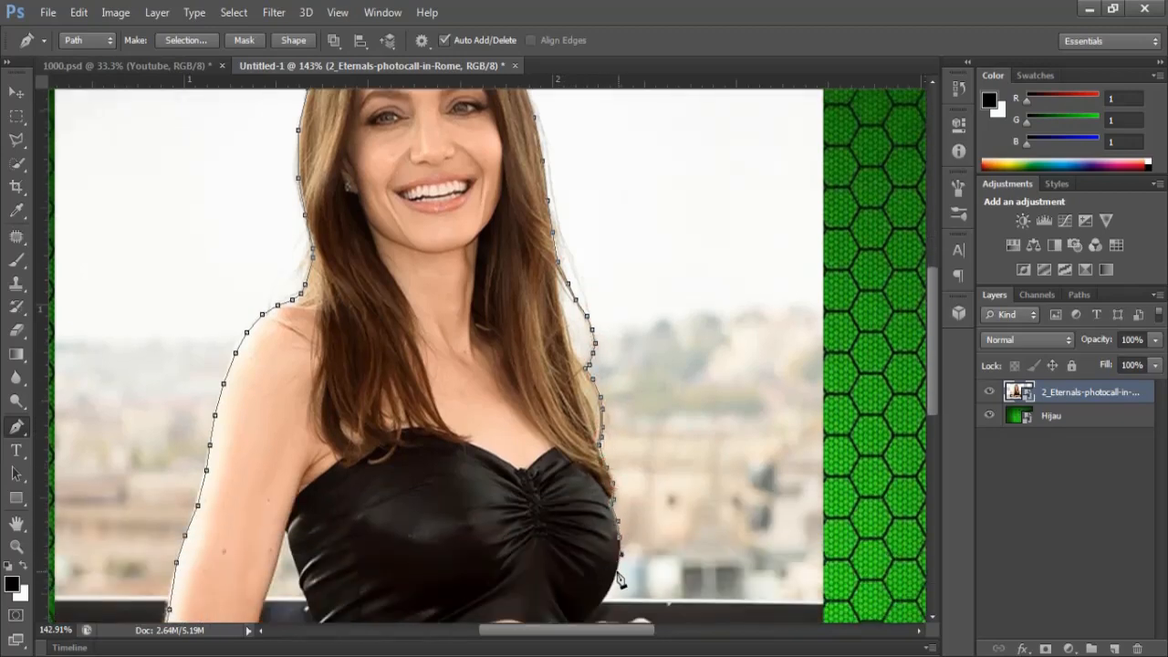
{"action": "left_click", "coordinate": [605, 590]}
Trace the path along the upper edge of the clasped hands and around the fingers to their underside.
{"action": "scroll", "coordinate": [603, 603], "scroll_direction": "down", "scroll_amount": 1}
{"action": "left_click", "coordinate": [581, 574]}
{"action": "left_click", "coordinate": [589, 568]}
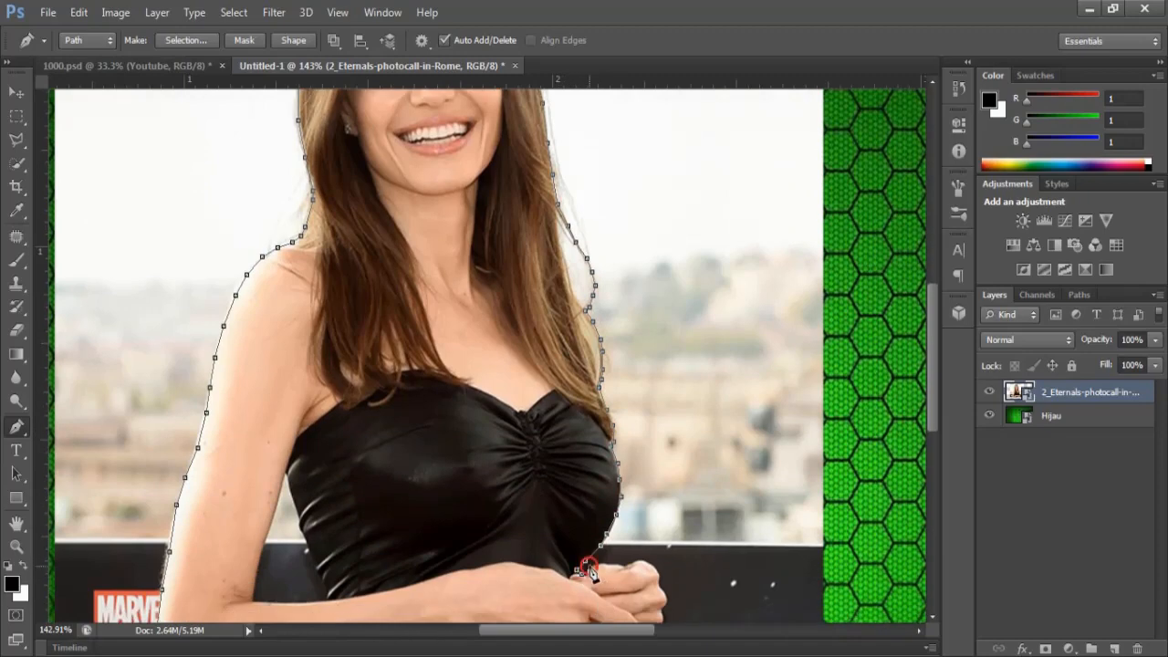
{"action": "left_click", "coordinate": [597, 563]}
{"action": "left_click", "coordinate": [609, 563]}
{"action": "scroll", "coordinate": [663, 610], "scroll_direction": "down", "scroll_amount": 1}
{"action": "left_click", "coordinate": [661, 561]}
{"action": "left_click", "coordinate": [658, 582]}
{"action": "left_click", "coordinate": [654, 592]}
{"action": "left_click", "coordinate": [643, 595]}
{"action": "left_click", "coordinate": [626, 599]}
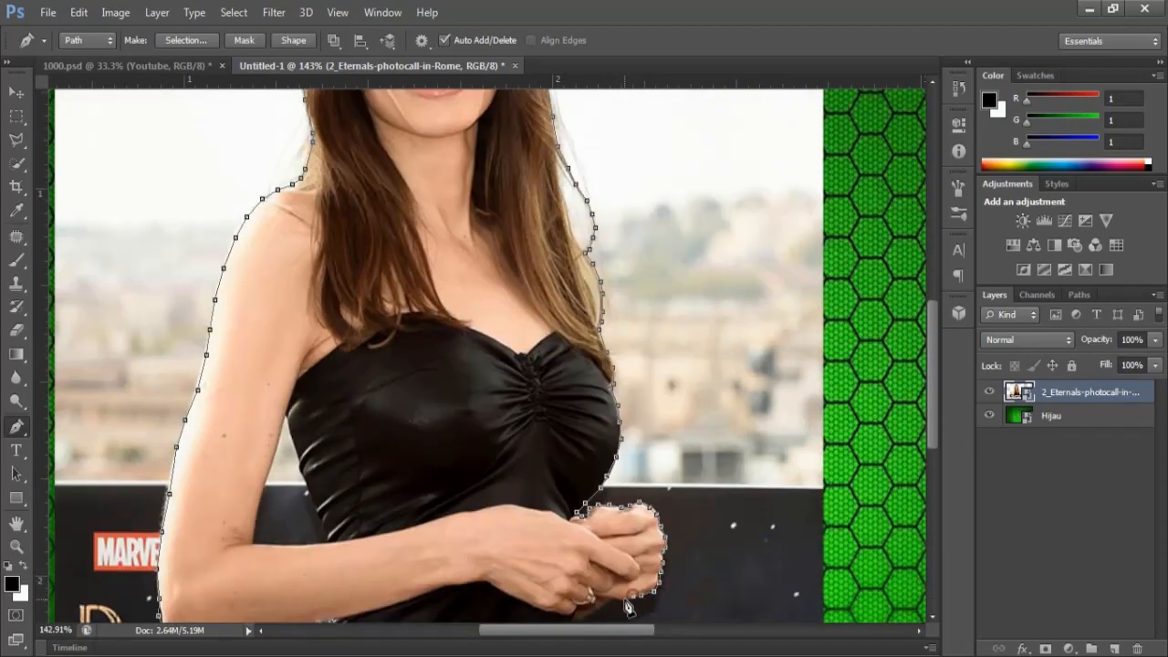
Trace beneath the hands and down the dress, closing the path along the photo's lower edge at the starting point.
{"action": "left_click", "coordinate": [611, 599]}
{"action": "left_click", "coordinate": [600, 608]}
{"action": "scroll", "coordinate": [601, 614], "scroll_direction": "down", "scroll_amount": 1}
{"action": "left_click", "coordinate": [577, 550]}
{"action": "left_click", "coordinate": [322, 579]}
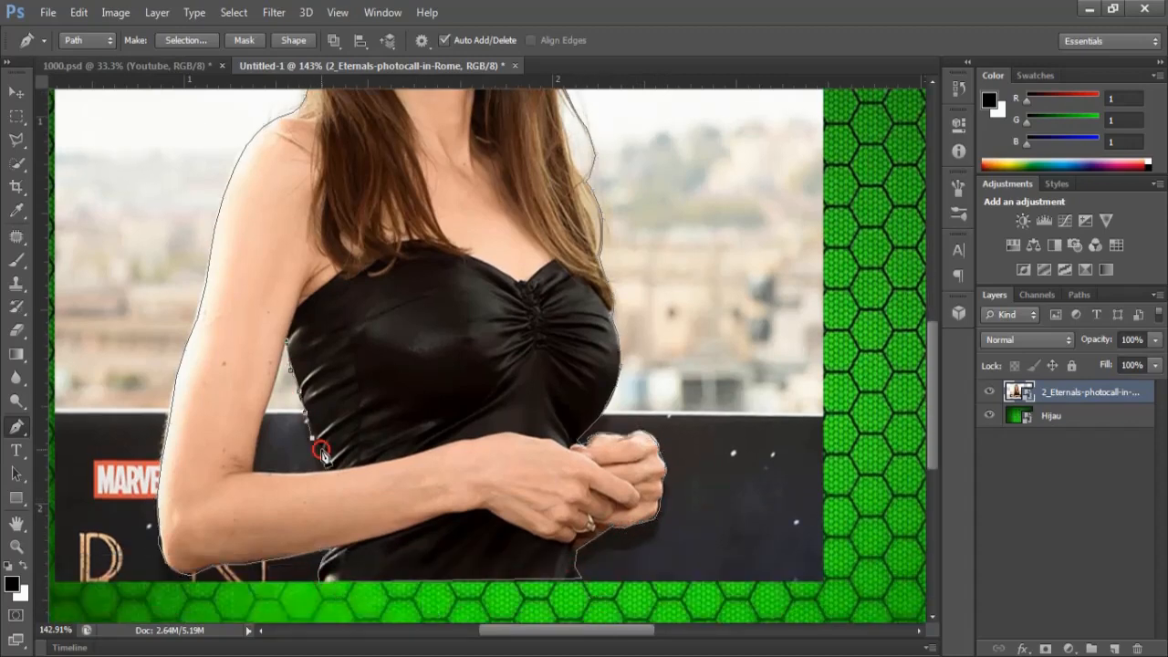
Trace the background gap between the bent arm and the dress as an inner path.
{"action": "left_click", "coordinate": [325, 465]}
{"action": "left_click", "coordinate": [318, 469]}
{"action": "left_click", "coordinate": [289, 469]}
{"action": "left_click", "coordinate": [267, 469]}
{"action": "left_click", "coordinate": [254, 467]}
{"action": "left_click", "coordinate": [259, 436]}
{"action": "left_click", "coordinate": [264, 412]}
{"action": "left_click", "coordinate": [272, 389]}
{"action": "left_click", "coordinate": [278, 365]}
Trace the small background gaps between the loose hair strands beside the neck as inner paths.
{"action": "scroll", "coordinate": [584, 274], "scroll_direction": "up", "scroll_amount": 2}
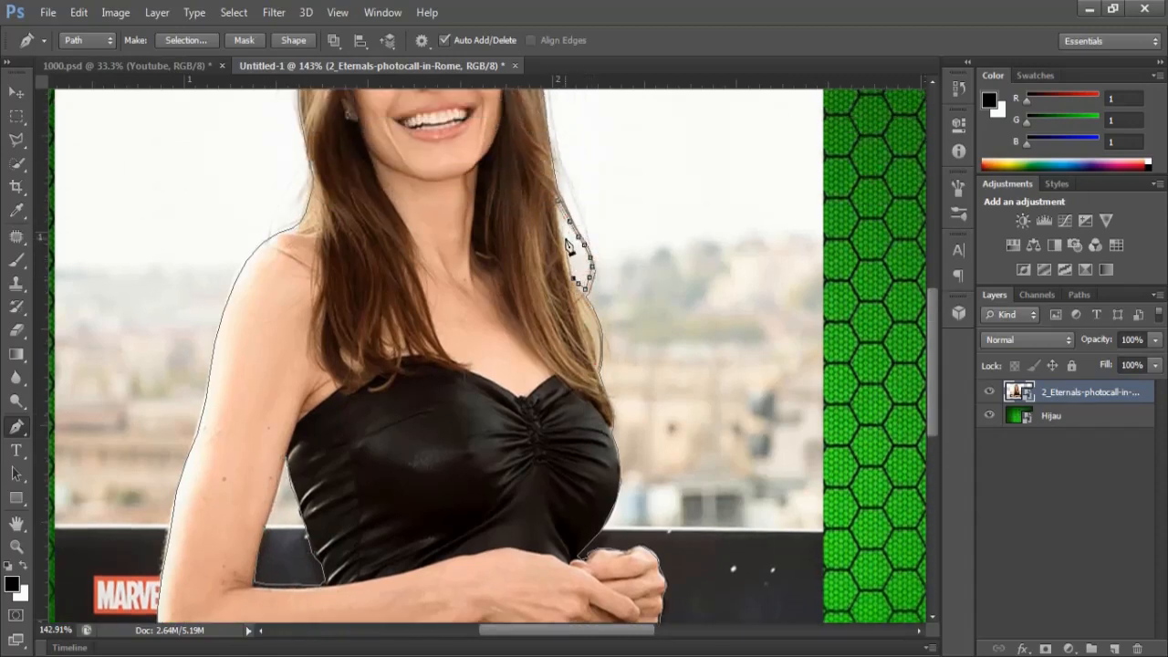
{"action": "left_click", "coordinate": [557, 200]}
{"action": "left_click", "coordinate": [581, 303]}
{"action": "left_click", "coordinate": [592, 320]}
{"action": "left_click", "coordinate": [598, 358]}
Convert the Pen path into a new anti-aliased selection with a feather radius of 0 pixels.
{"action": "key", "text": "ctrl+0"}
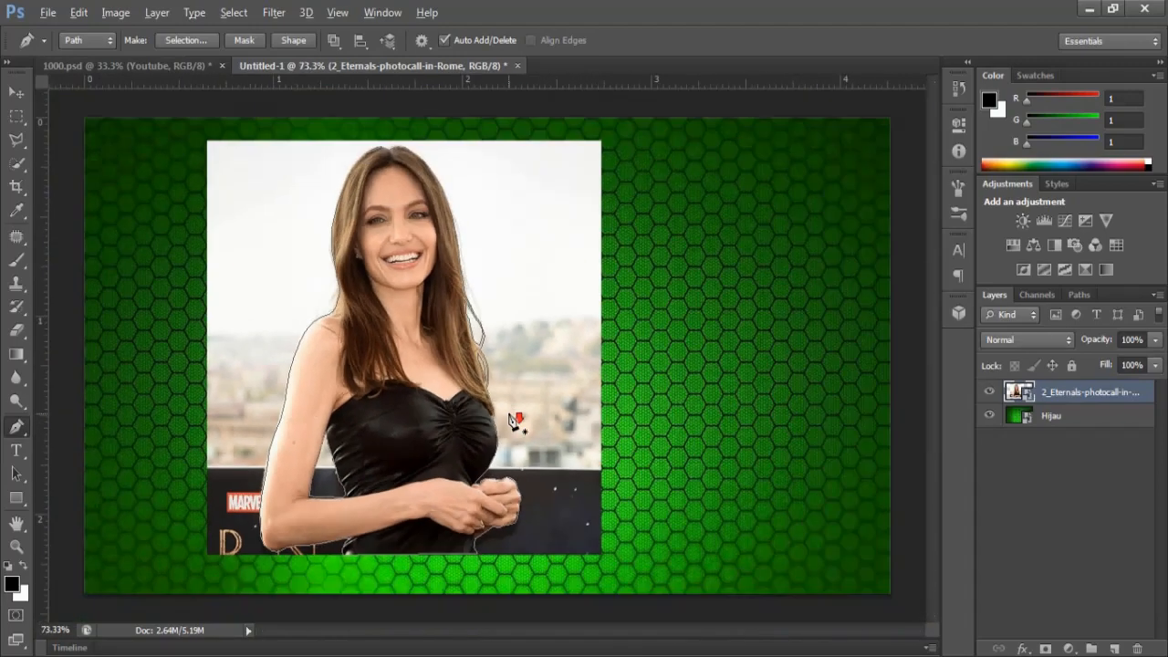
{"action": "right_click", "coordinate": [385, 285]}
{"action": "left_click", "coordinate": [429, 323]}
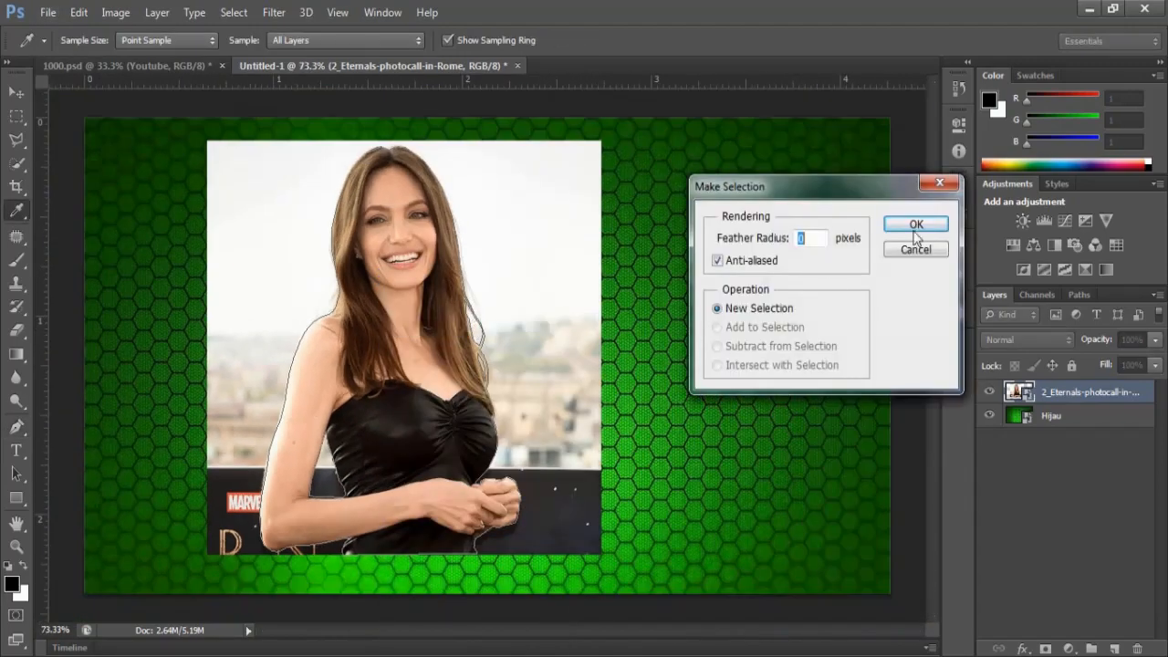
{"action": "left_click", "coordinate": [918, 224]}
Open Refine Edge with the On White view, enable Smart Radius and set the radius to 1.2 px.
{"action": "key", "text": "w"}
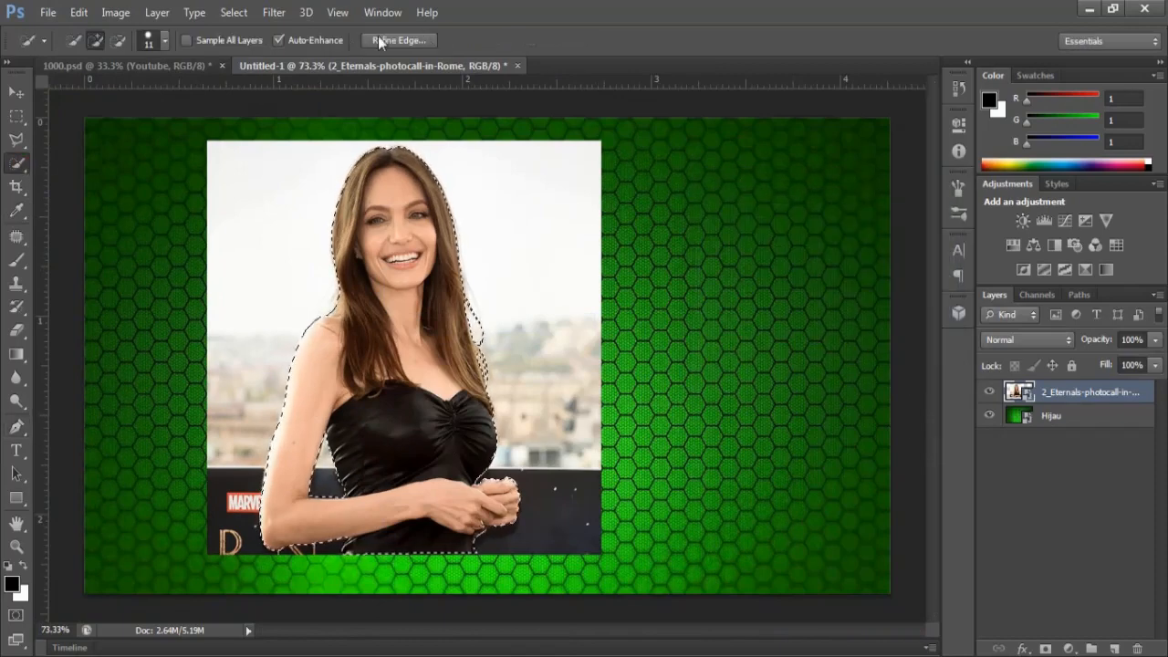
{"action": "left_click", "coordinate": [382, 40]}
{"action": "left_click", "coordinate": [772, 204]}
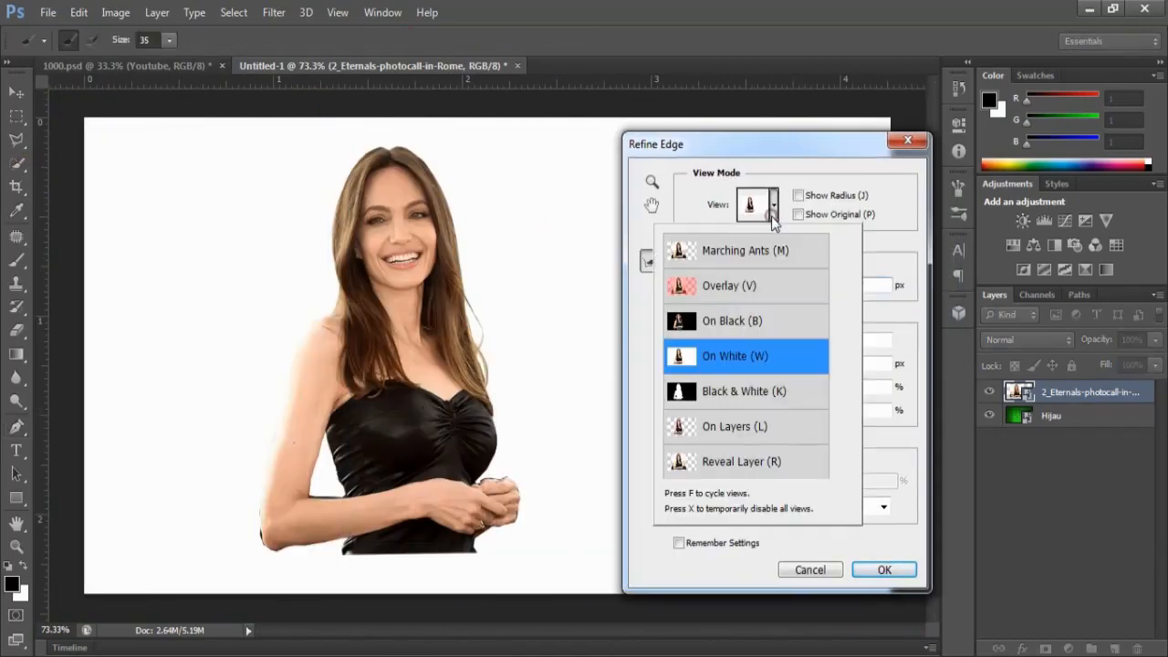
{"action": "left_click", "coordinate": [763, 346]}
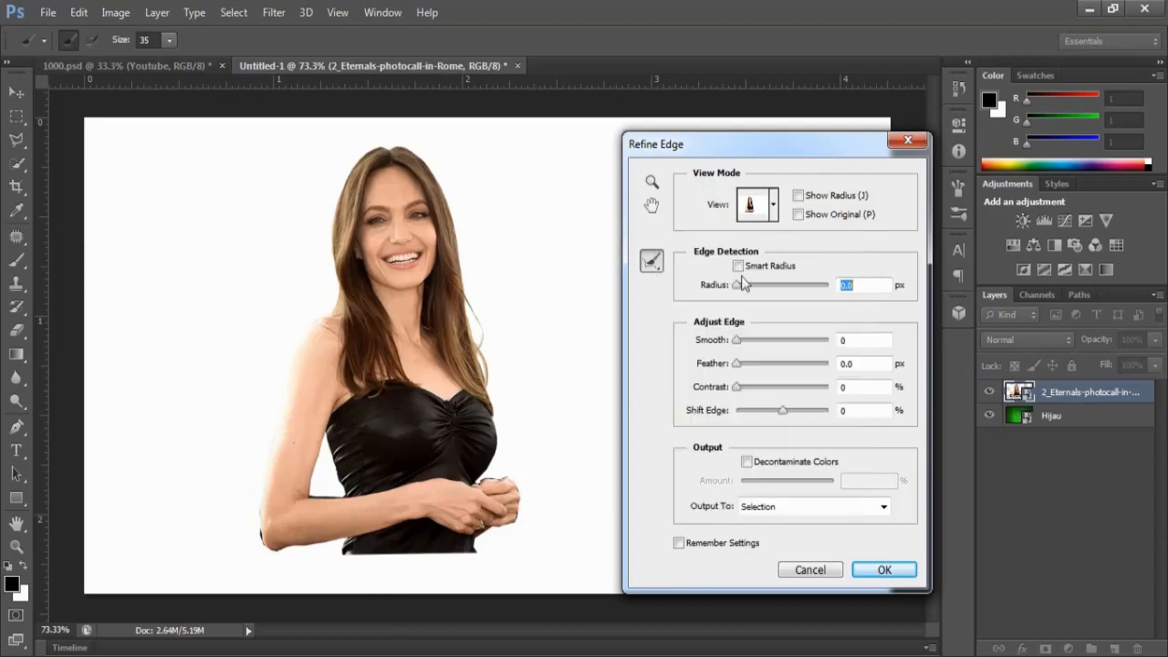
{"action": "left_click", "coordinate": [766, 269]}
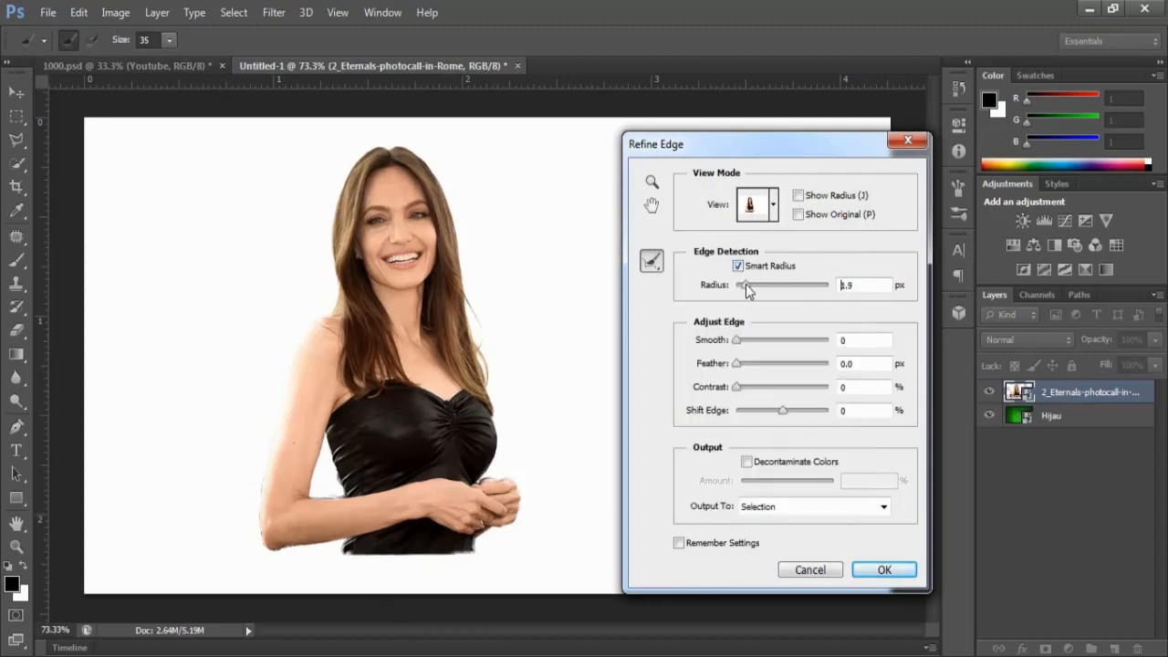
{"action": "left_click_drag", "start_coordinate": [745, 283], "coordinate": [741, 284]}
Set the edge adjustments to Smooth 10 and Feather 1.0 px.
{"action": "left_click", "coordinate": [740, 340]}
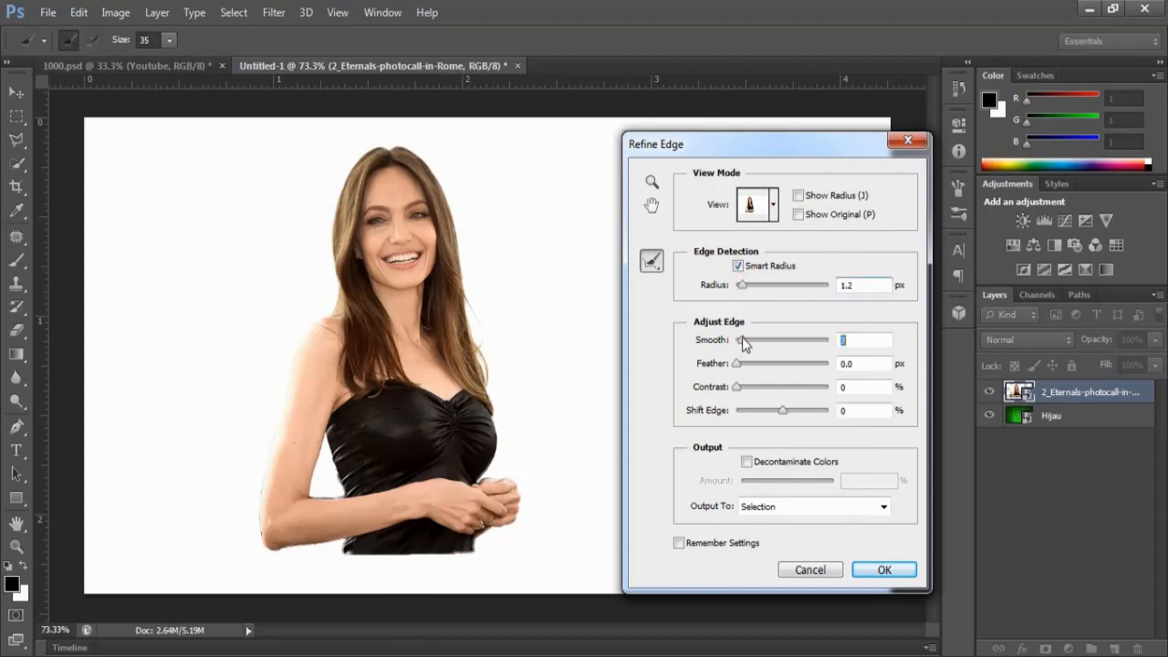
{"action": "left_click_drag", "start_coordinate": [744, 366], "coordinate": [748, 366]}
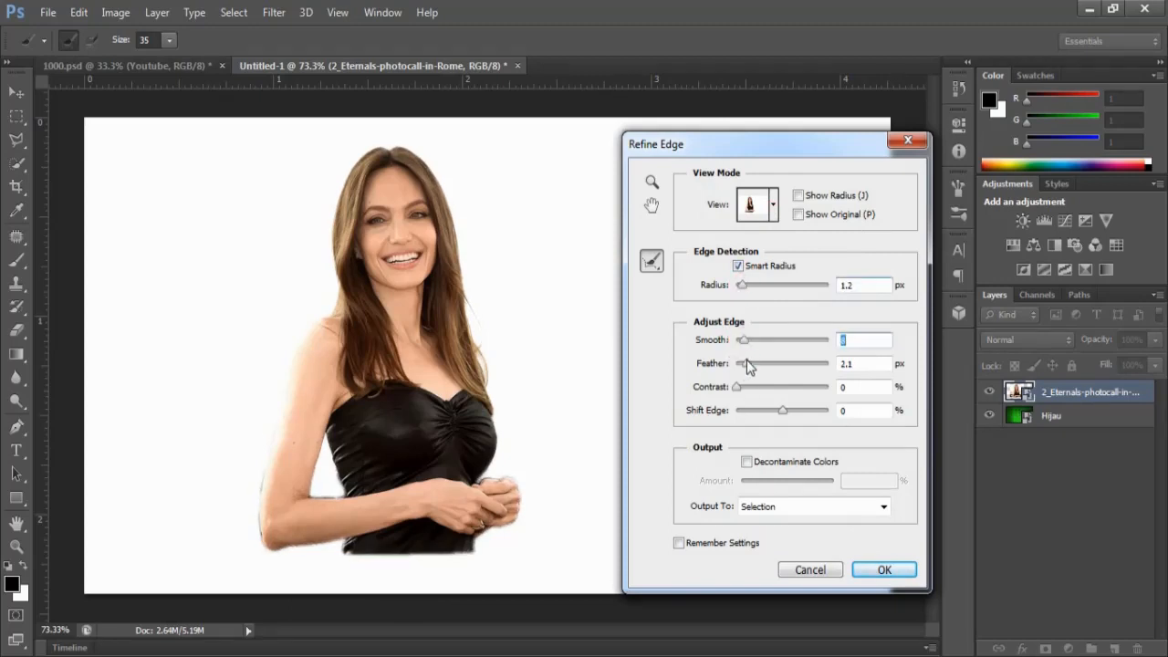
{"action": "left_click", "coordinate": [745, 341]}
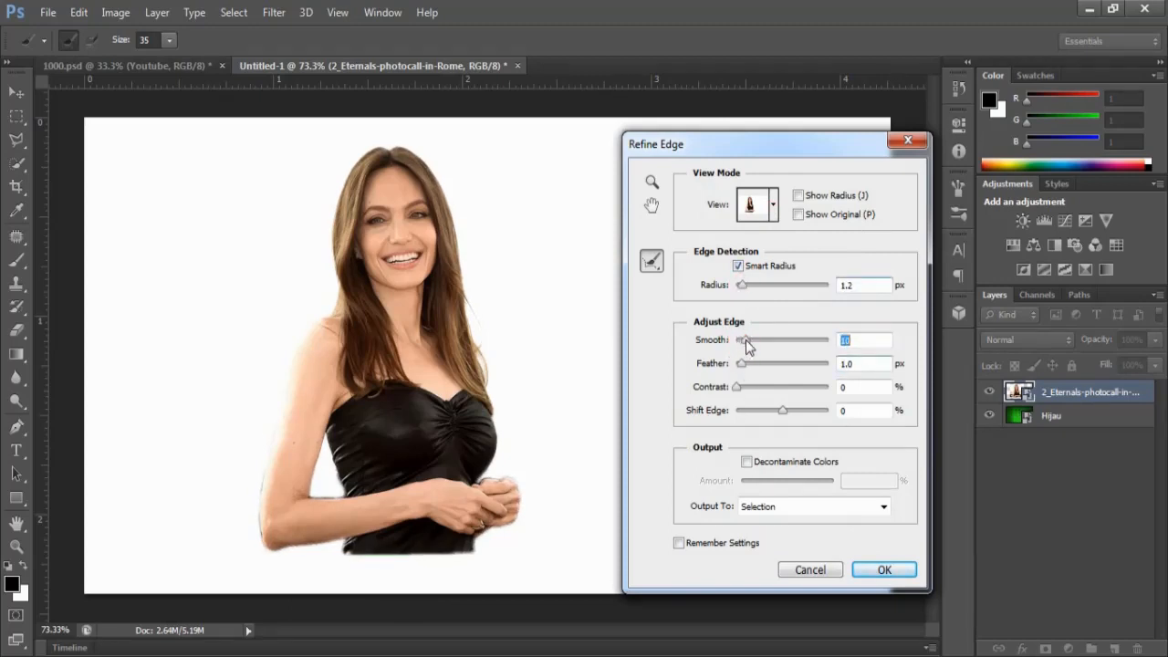
Output the refined edge with Decontaminate Colors to New Layer with Layer Mask, and shift the cut-out towards the canvas centre.
{"action": "left_click", "coordinate": [746, 462]}
{"action": "left_click", "coordinate": [787, 506]}
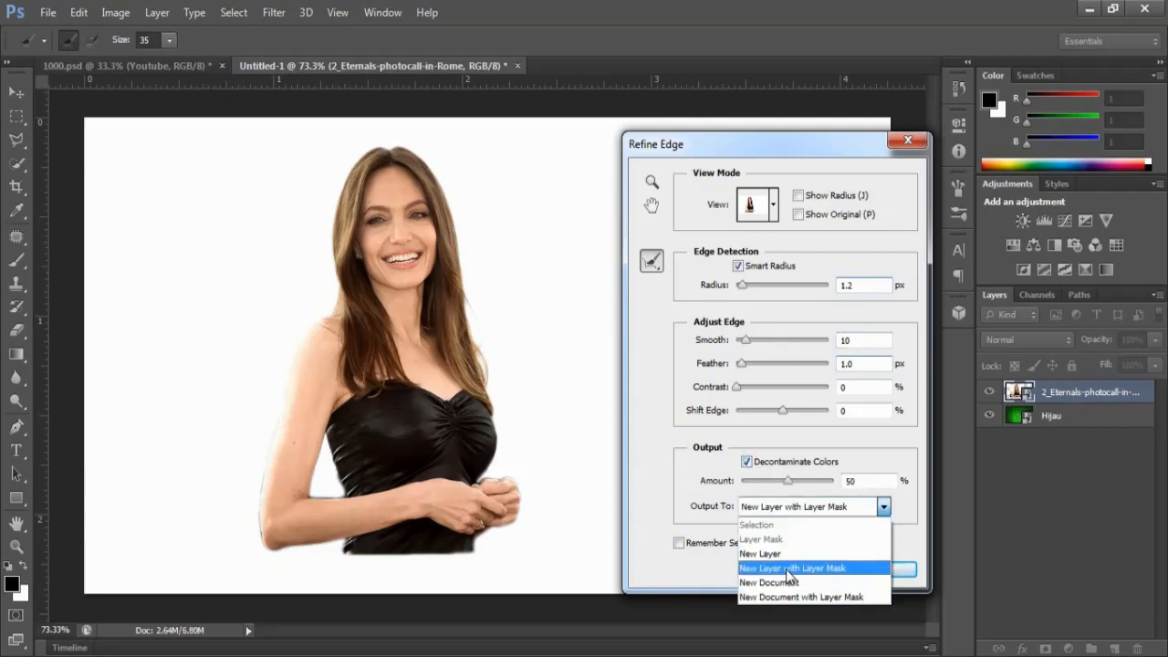
{"action": "left_click", "coordinate": [835, 569]}
{"action": "left_click", "coordinate": [882, 570]}
{"action": "key", "text": "v"}
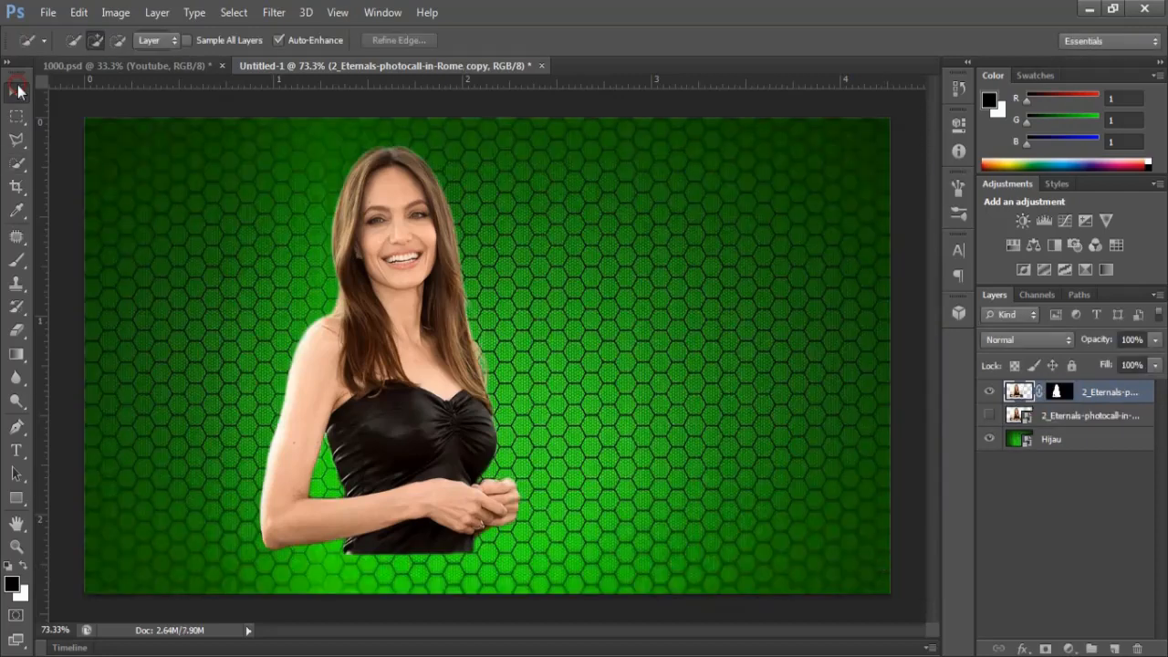
{"action": "left_click_drag", "start_coordinate": [453, 367], "coordinate": [507, 389]}
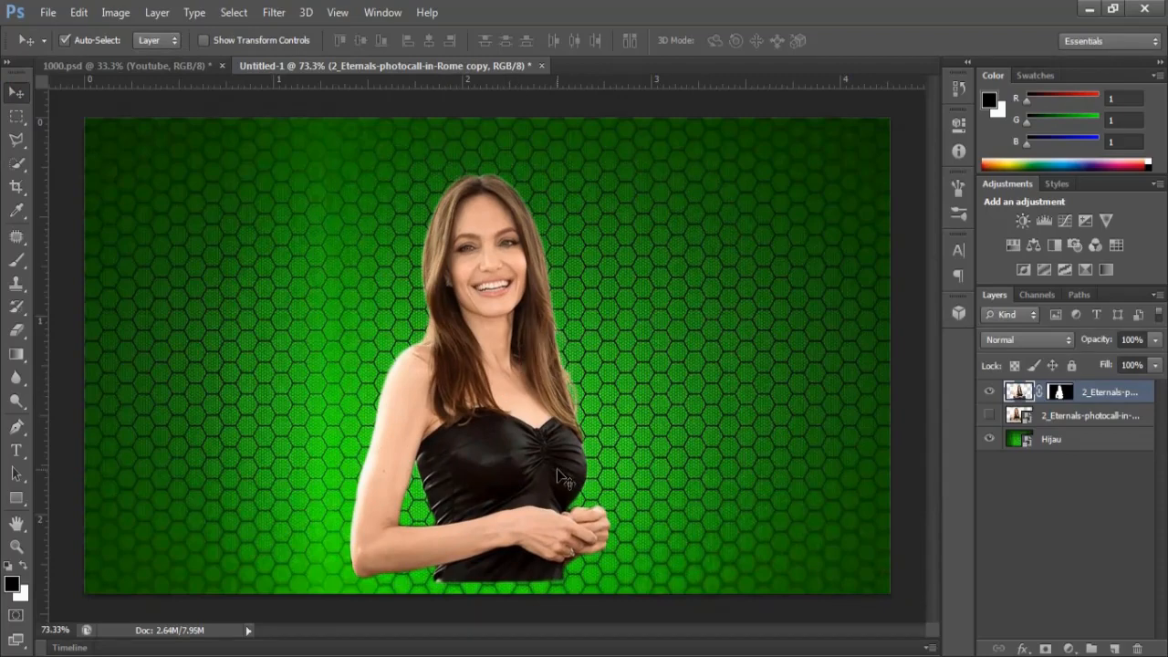
Duplicate the cut-out layer and merge the copy down, placing the woman at the canvas's lower-left side.
{"action": "right_click", "coordinate": [1089, 398]}
{"action": "left_click", "coordinate": [785, 142]}
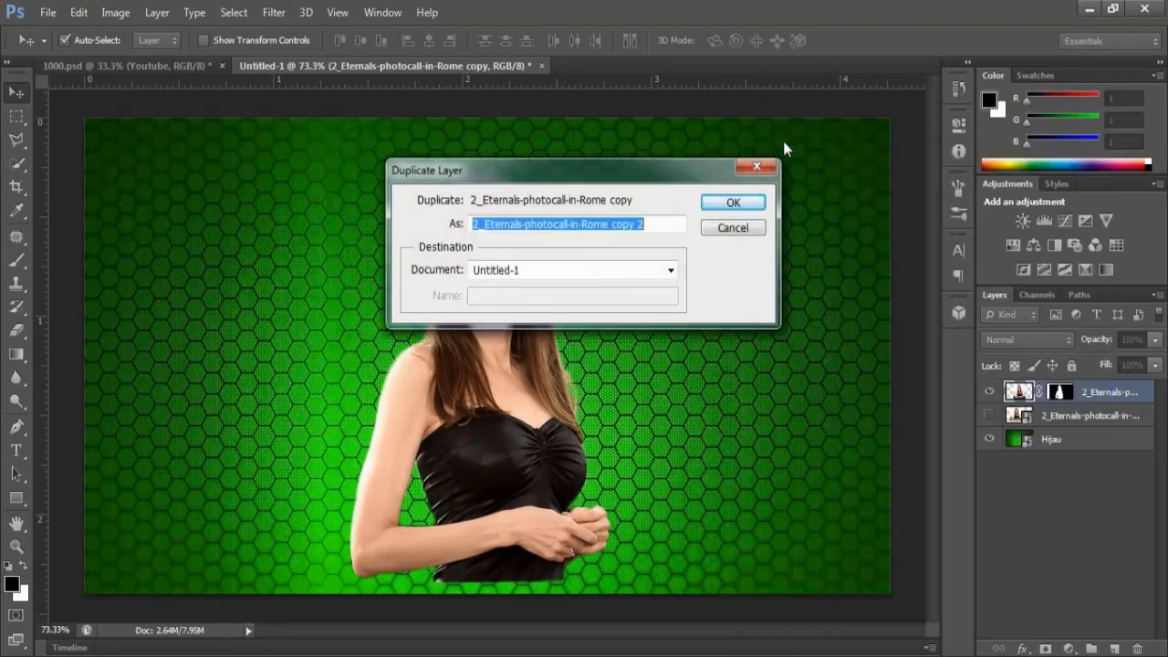
{"action": "key", "text": "Return"}
{"action": "right_click", "coordinate": [1108, 392]}
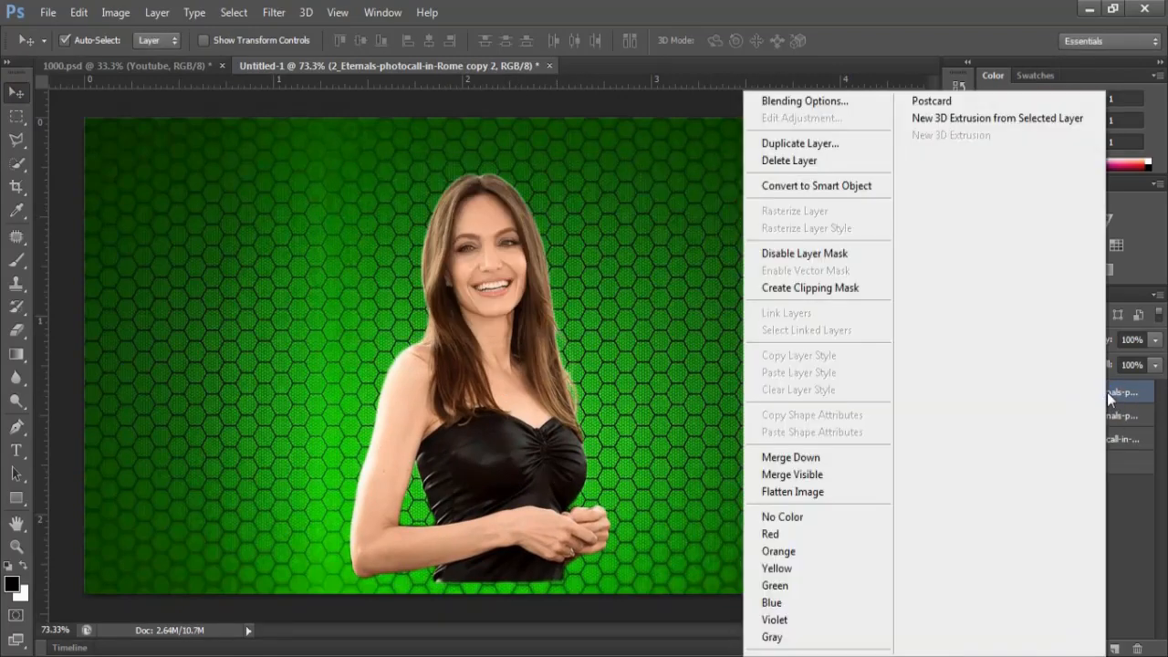
{"action": "left_click", "coordinate": [777, 456]}
{"action": "left_click", "coordinate": [504, 275]}
{"action": "left_click_drag", "start_coordinate": [502, 309], "coordinate": [249, 318]}
Switch to Notepad, mark the Pen Tool line with "> DONE!" and highlight "Using Polygonal Lasso Tool.".
{"action": "key", "text": "alt+Tab"}
{"action": "left_click", "coordinate": [745, 415]}
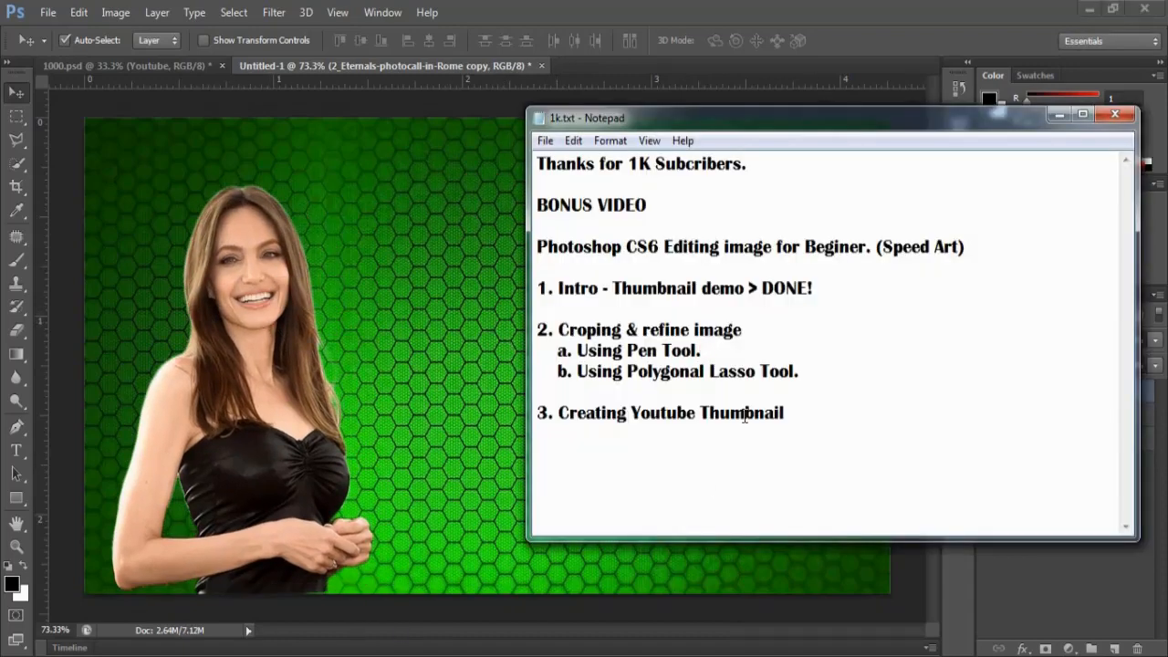
{"action": "left_click_drag", "start_coordinate": [577, 371], "coordinate": [830, 372]}
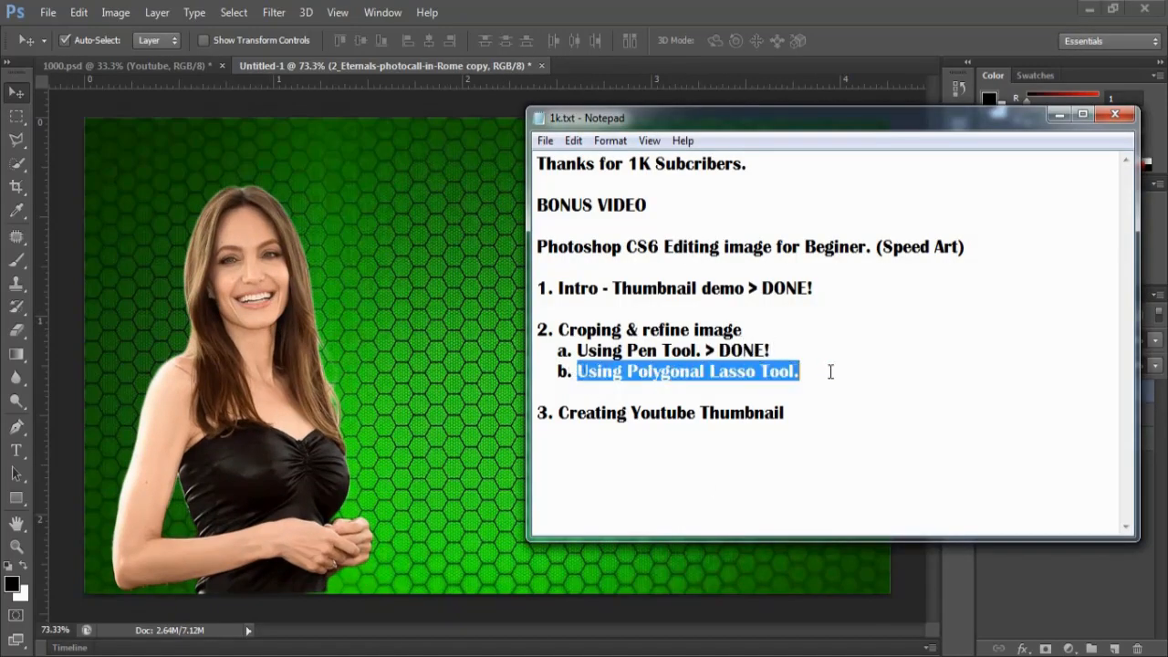
Back in Photoshop, choose the Polygonal Lasso tool and place the Dan photo from the file browser into the document.
{"action": "left_click_drag", "start_coordinate": [22, 144], "coordinate": [42, 164]}
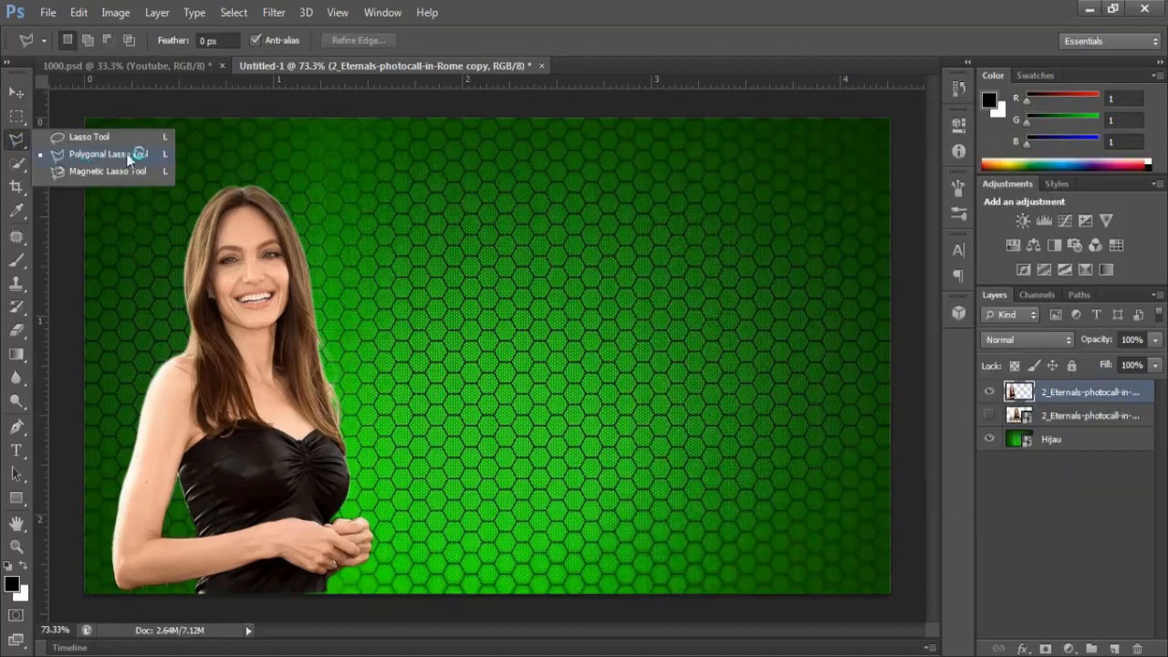
{"action": "left_click", "coordinate": [128, 157]}
{"action": "left_click", "coordinate": [247, 650]}
{"action": "left_click_drag", "start_coordinate": [567, 281], "coordinate": [674, 440]}
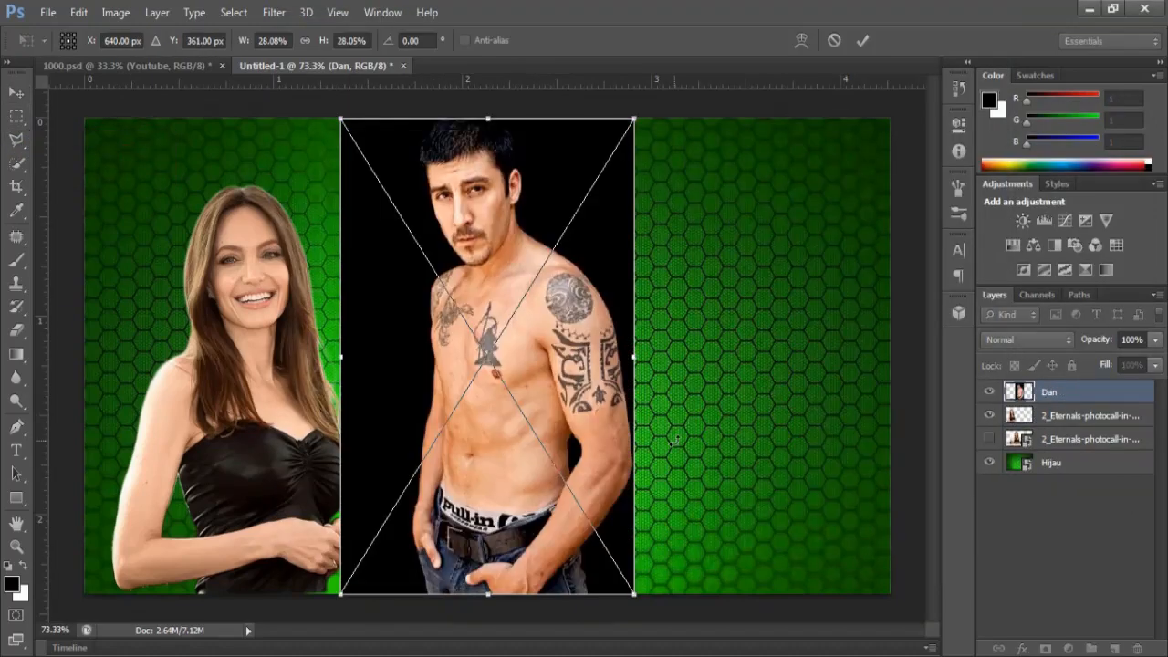
Scale the placed Dan photo to about 23%, move it to the right of the woman and commit the placement.
{"action": "left_click_drag", "start_coordinate": [340, 119], "coordinate": [391, 203]}
{"action": "left_click_drag", "start_coordinate": [525, 293], "coordinate": [611, 277]}
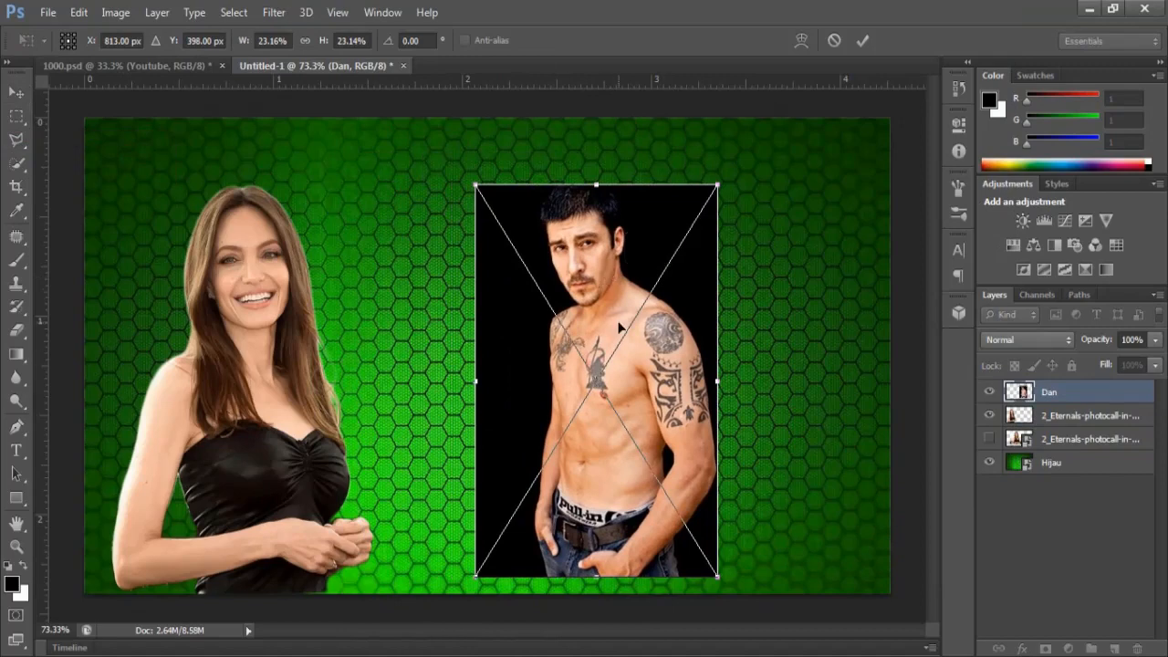
{"action": "left_click", "coordinate": [16, 92]}
{"action": "left_click", "coordinate": [498, 266]}
Trace the man with the Polygonal Lasso tool from the jeans at the photo's lower edge up the arm to the shoulder.
{"action": "right_click", "coordinate": [16, 140]}
{"action": "left_click", "coordinate": [84, 155]}
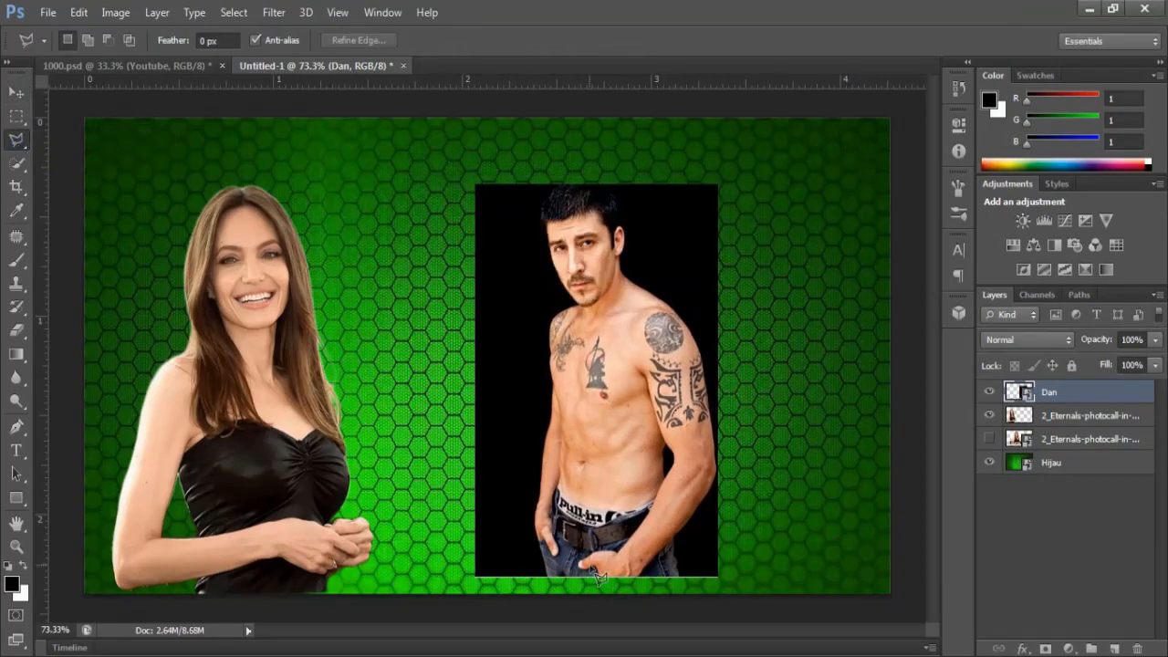
{"action": "scroll", "coordinate": [598, 577], "scroll_direction": "up", "scroll_amount": 3}
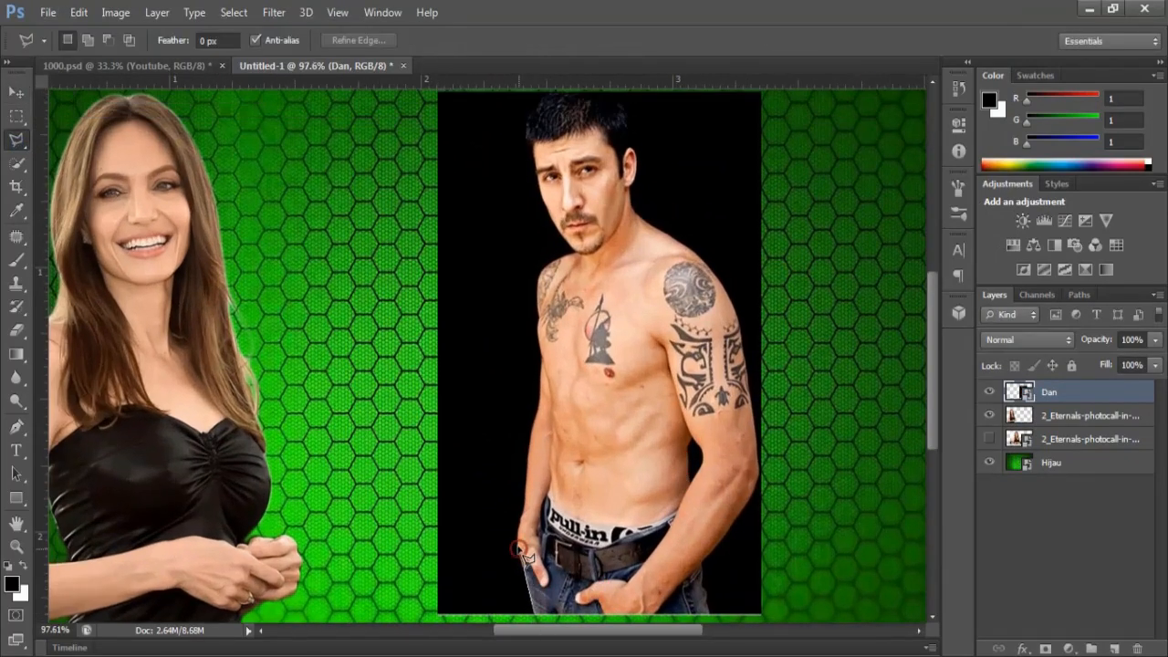
{"action": "left_click", "coordinate": [519, 533]}
{"action": "left_click", "coordinate": [524, 512]}
{"action": "left_click", "coordinate": [526, 487]}
{"action": "left_click", "coordinate": [531, 440]}
{"action": "left_click", "coordinate": [537, 414]}
{"action": "left_click", "coordinate": [541, 394]}
{"action": "left_click", "coordinate": [548, 266]}
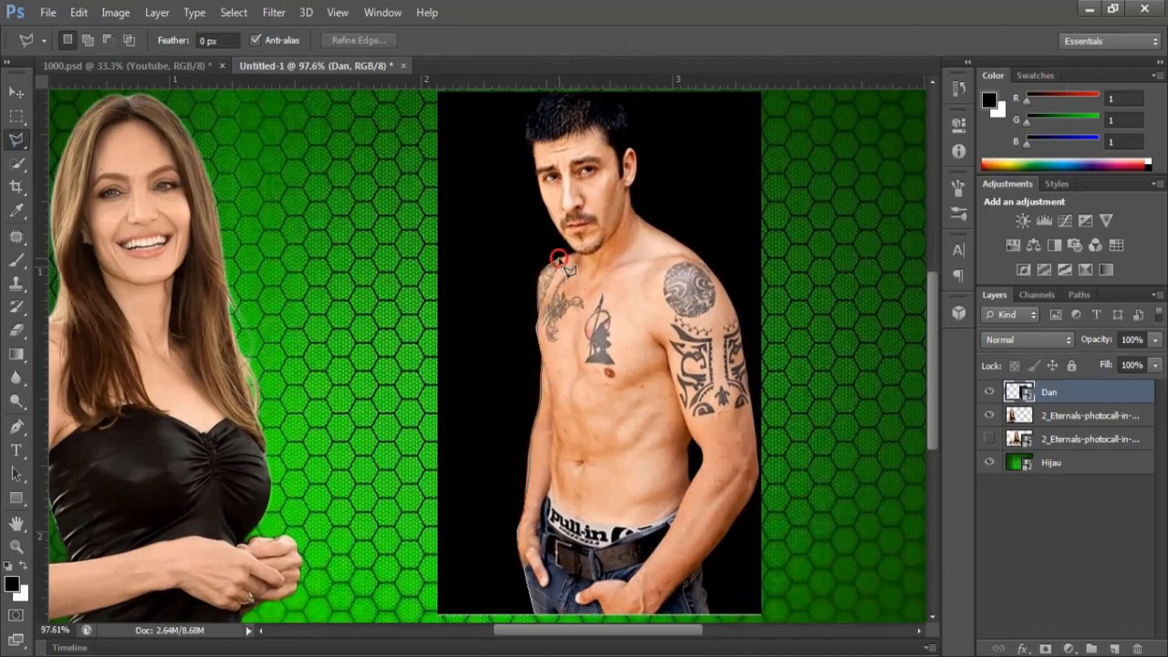
Continue the Polygonal Lasso outline from the man's shoulder along the neck and face and around the top of his hair.
{"action": "left_click", "coordinate": [560, 258]}
{"action": "left_click", "coordinate": [572, 253]}
{"action": "left_click", "coordinate": [536, 166]}
{"action": "left_click", "coordinate": [530, 144]}
{"action": "left_click", "coordinate": [528, 123]}
{"action": "left_click", "coordinate": [537, 104]}
{"action": "left_click", "coordinate": [548, 97]}
{"action": "left_click", "coordinate": [568, 93]}
{"action": "left_click", "coordinate": [590, 94]}
{"action": "left_click", "coordinate": [612, 102]}
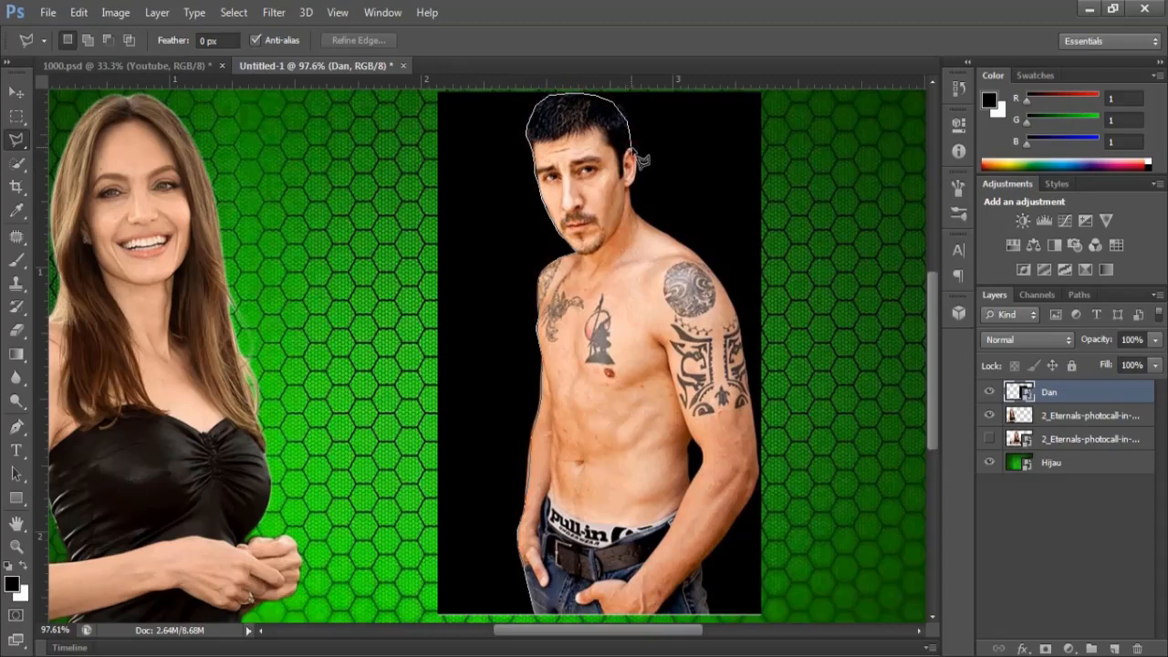
Trace from the man's ear down the neck, shoulder and tattooed arm to the jeans, closing the selection along the photo's lower edge.
{"action": "left_click", "coordinate": [631, 189]}
{"action": "left_click", "coordinate": [744, 347]}
{"action": "left_click", "coordinate": [759, 469]}
{"action": "left_click", "coordinate": [744, 516]}
{"action": "left_click", "coordinate": [707, 558]}
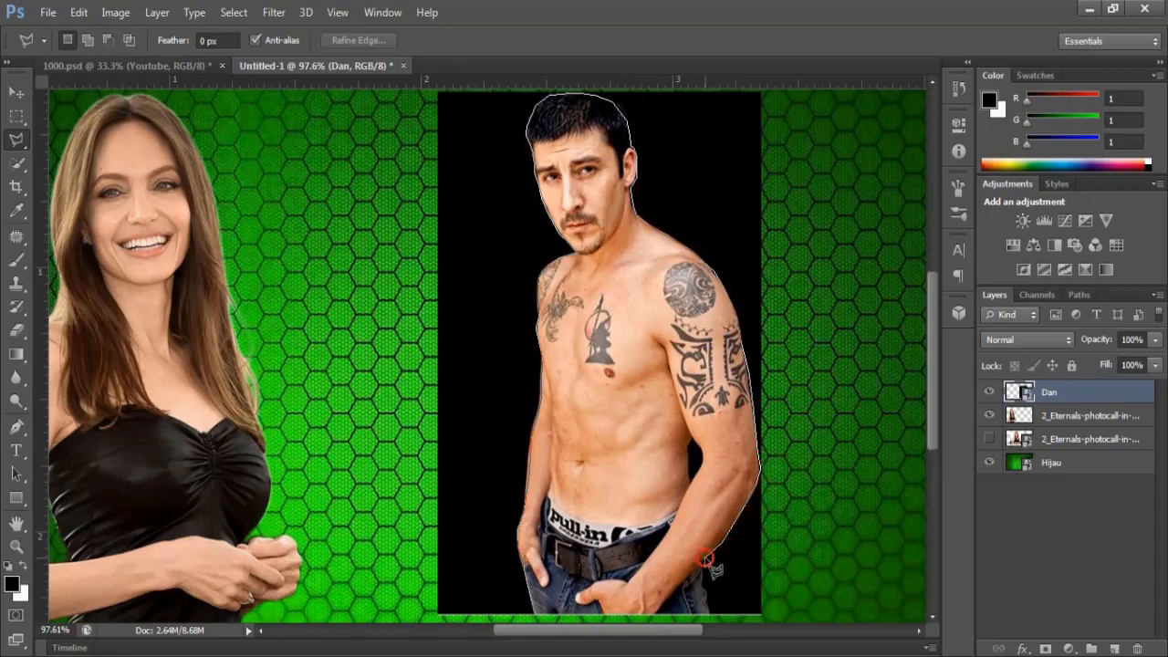
{"action": "left_click", "coordinate": [720, 623]}
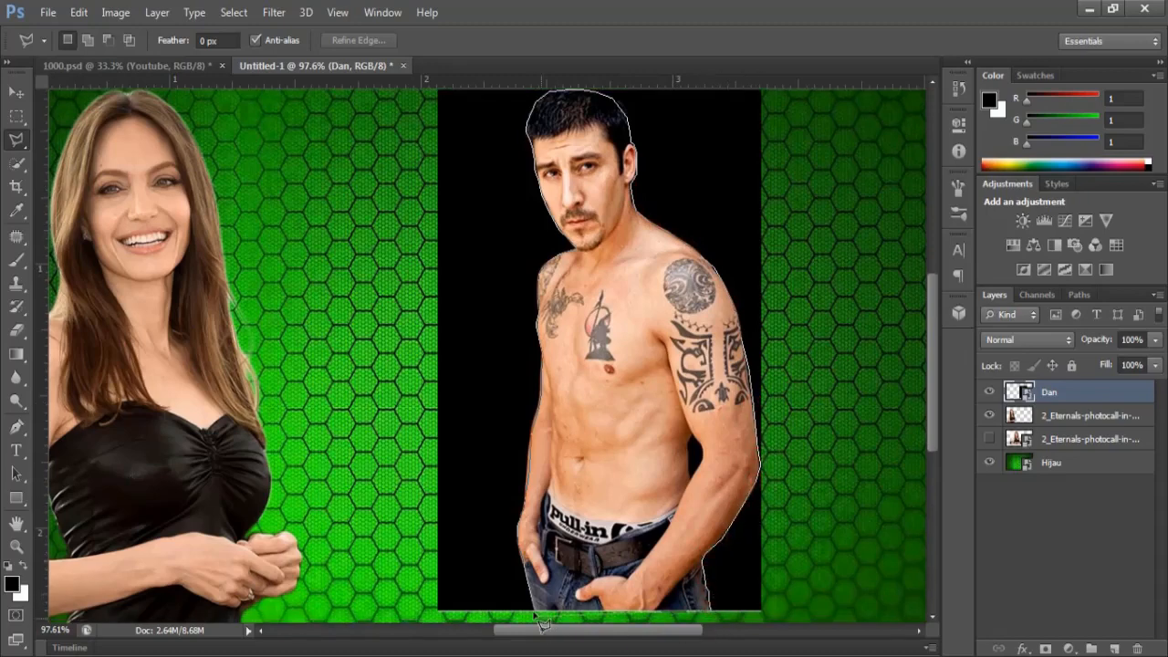
Subtract the dark gap between the man's tattooed arm and waist from the selection.
{"action": "left_click", "coordinate": [699, 443]}
{"action": "left_click", "coordinate": [702, 455]}
{"action": "left_click", "coordinate": [690, 478]}
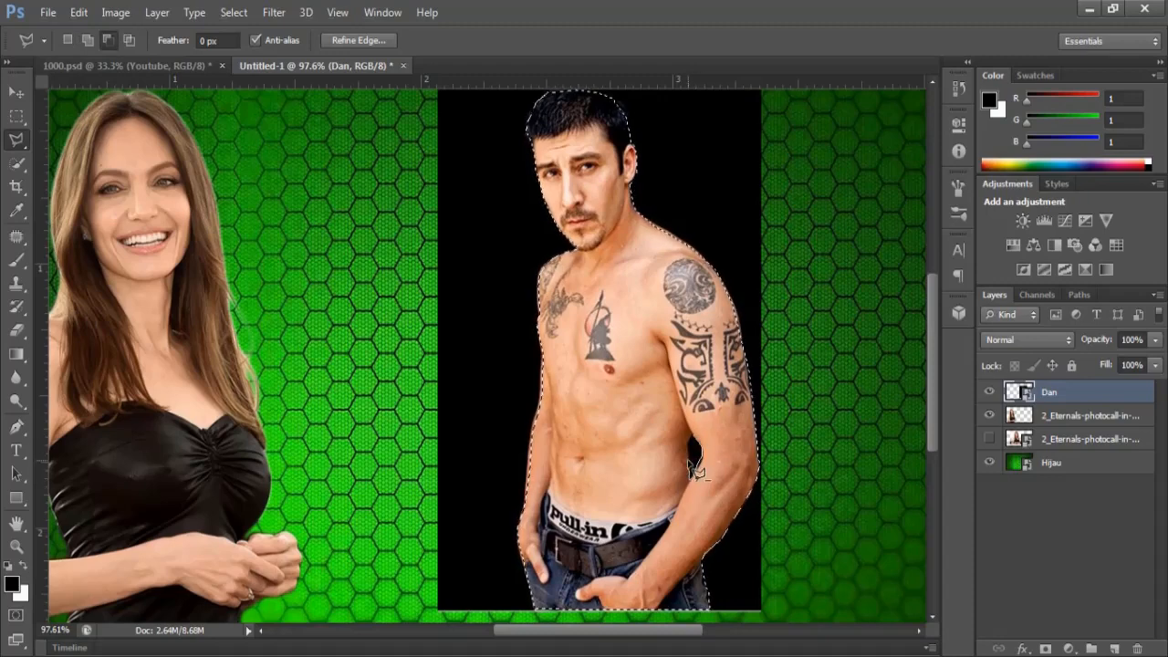
{"action": "left_click", "coordinate": [688, 446]}
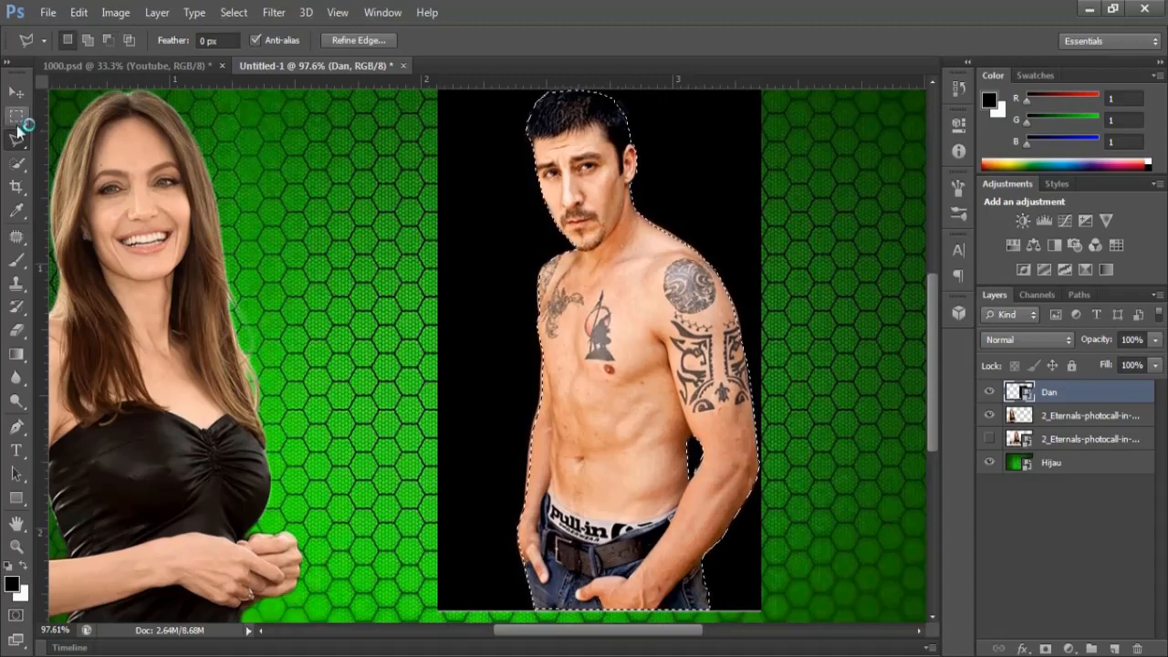
Refine the selection edge on a white preview with Smart Radius on, Radius 0.2 px, a slight Smooth and Feather 0.5 px.
{"action": "left_click_drag", "start_coordinate": [16, 162], "coordinate": [81, 167]}
{"action": "left_click", "coordinate": [398, 40]}
{"action": "left_click_drag", "start_coordinate": [794, 139], "coordinate": [966, 146]}
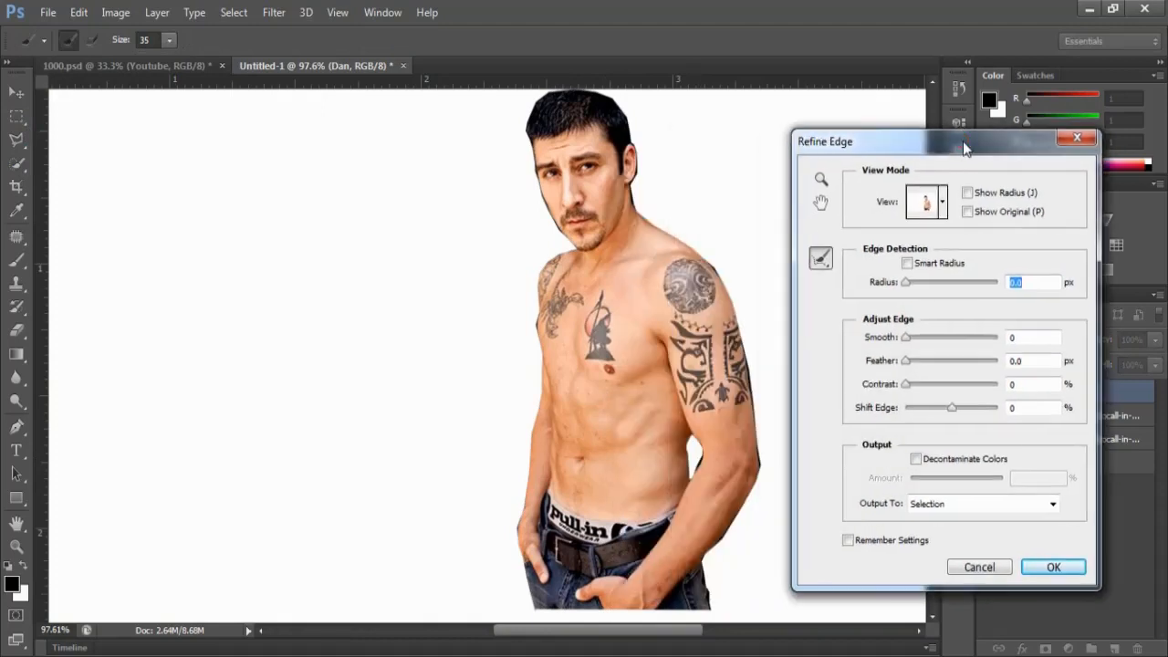
{"action": "left_click", "coordinate": [941, 202]}
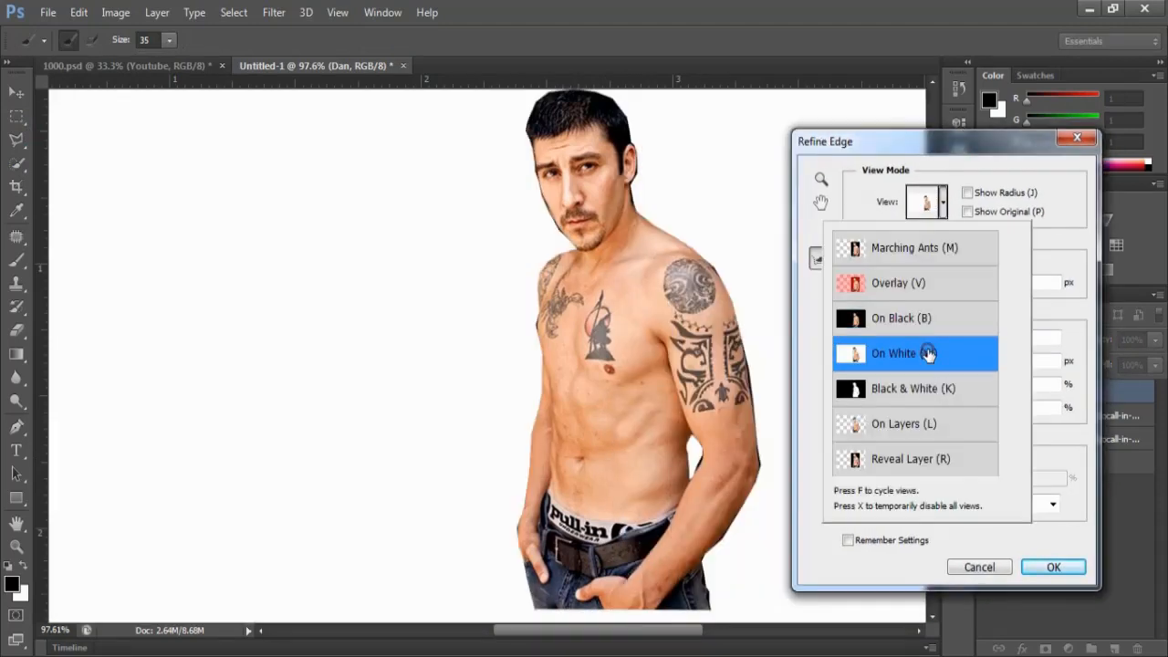
{"action": "left_click", "coordinate": [943, 202]}
{"action": "left_click", "coordinate": [916, 264]}
{"action": "left_click_drag", "start_coordinate": [907, 285], "coordinate": [909, 285]}
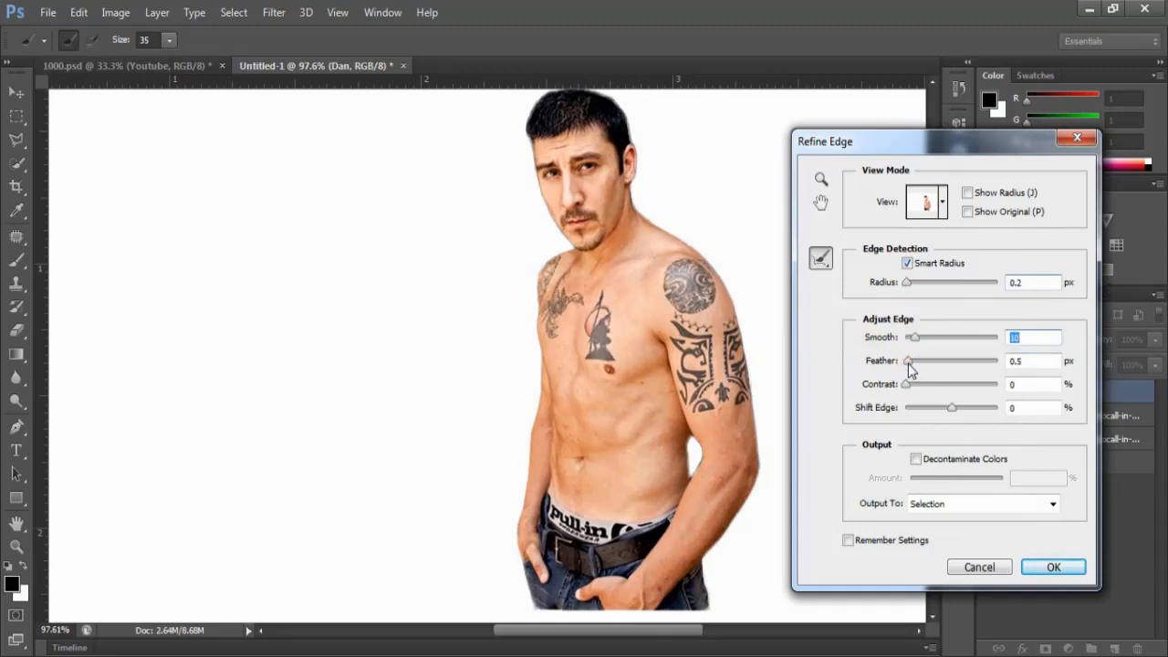
Enable Decontaminate Colors and output the refined selection to a new layer with a layer mask.
{"action": "left_click", "coordinate": [920, 459]}
{"action": "left_click", "coordinate": [1053, 504]}
{"action": "left_click", "coordinate": [964, 558]}
{"action": "left_click", "coordinate": [1054, 567]}
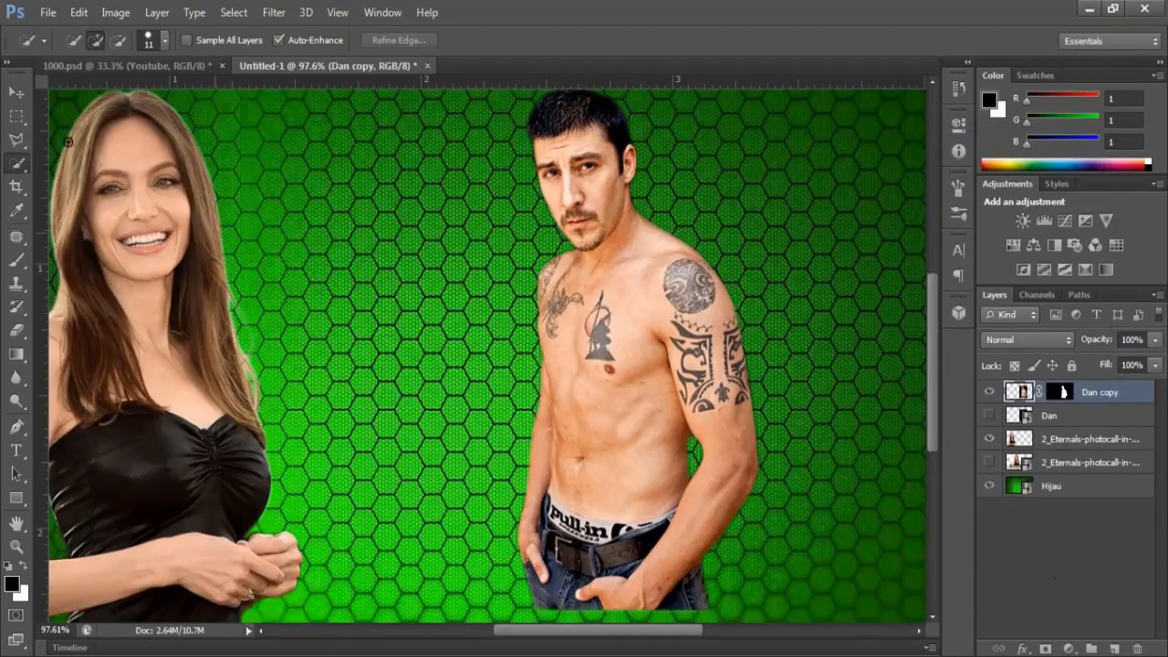
Merge the masked Dan copy layer with a duplicate of itself and move the cut-out man farther right in the composition.
{"action": "key", "text": "v"}
{"action": "scroll", "coordinate": [680, 309], "scroll_direction": "down", "scroll_amount": 1}
{"action": "right_click", "coordinate": [1113, 402]}
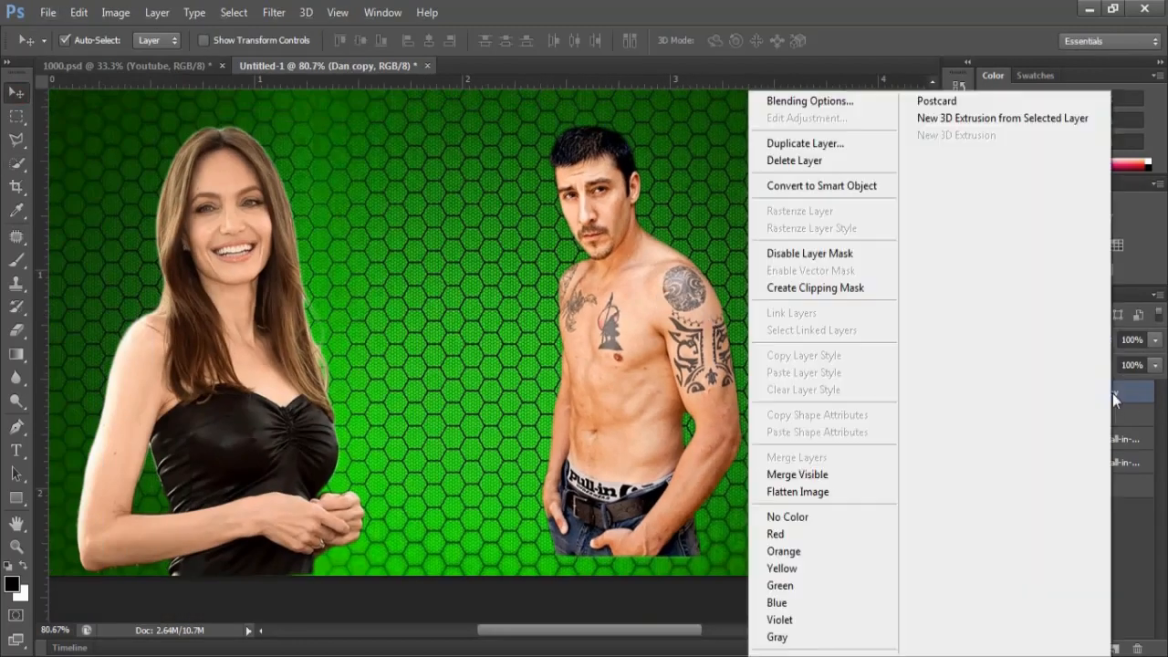
{"action": "left_click", "coordinate": [815, 146]}
{"action": "left_click", "coordinate": [731, 198]}
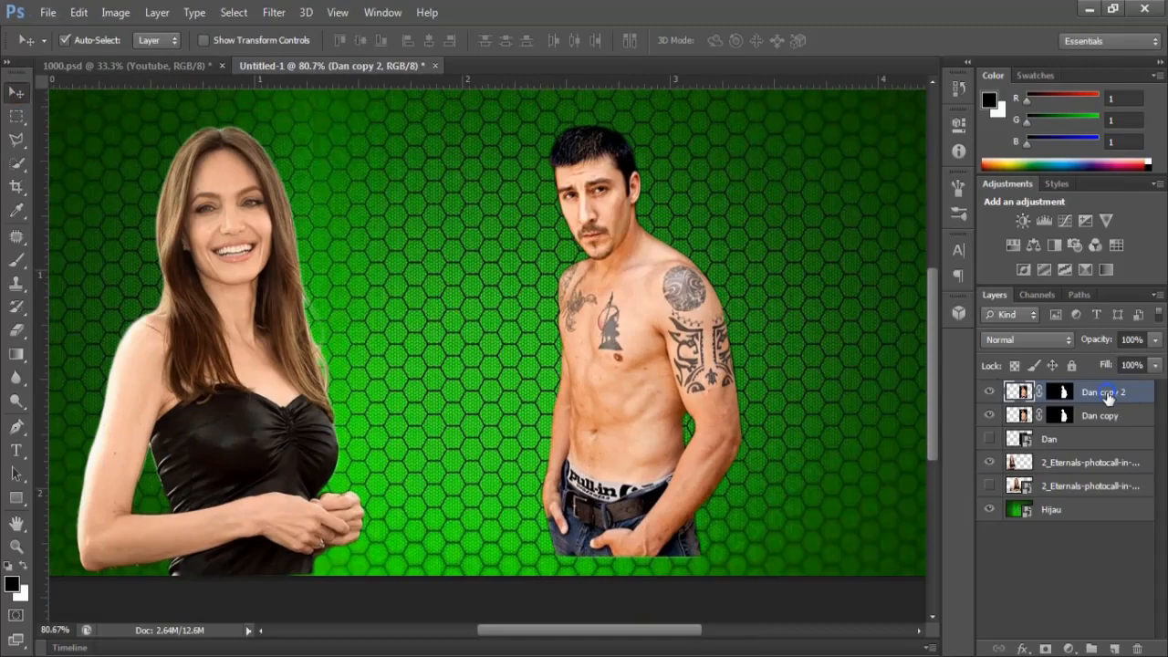
{"action": "right_click", "coordinate": [1110, 397]}
{"action": "left_click", "coordinate": [801, 458]}
{"action": "left_click", "coordinate": [507, 274]}
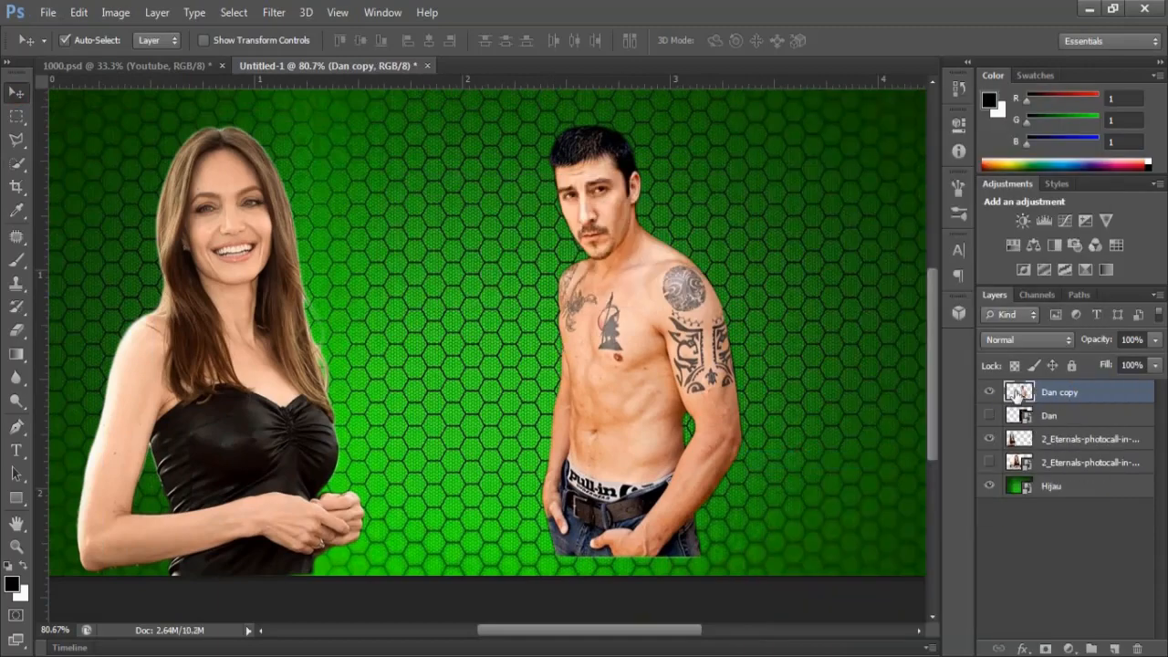
{"action": "scroll", "coordinate": [704, 346], "scroll_direction": "down", "scroll_amount": 1}
{"action": "left_click_drag", "start_coordinate": [601, 356], "coordinate": [718, 358]}
Switch to Notepad, mark the Polygonal Lasso Tool line with "> DONE" and highlight "Creating Youtube Thumbnail.".
{"action": "left_click", "coordinate": [303, 654]}
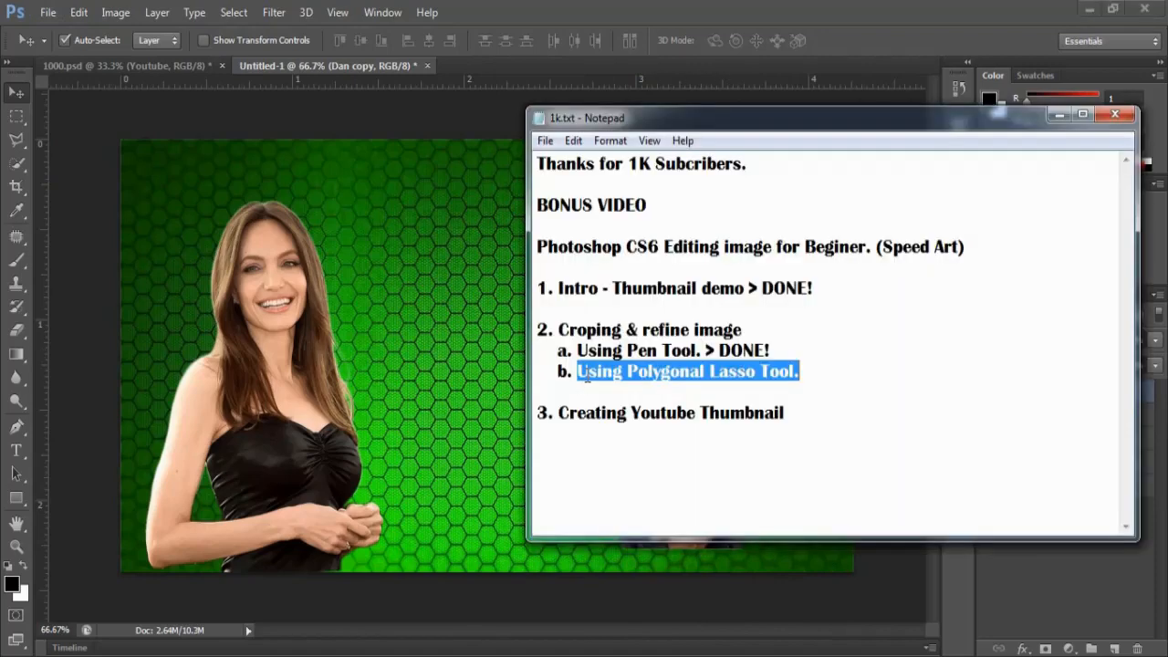
{"action": "left_click", "coordinate": [805, 372]}
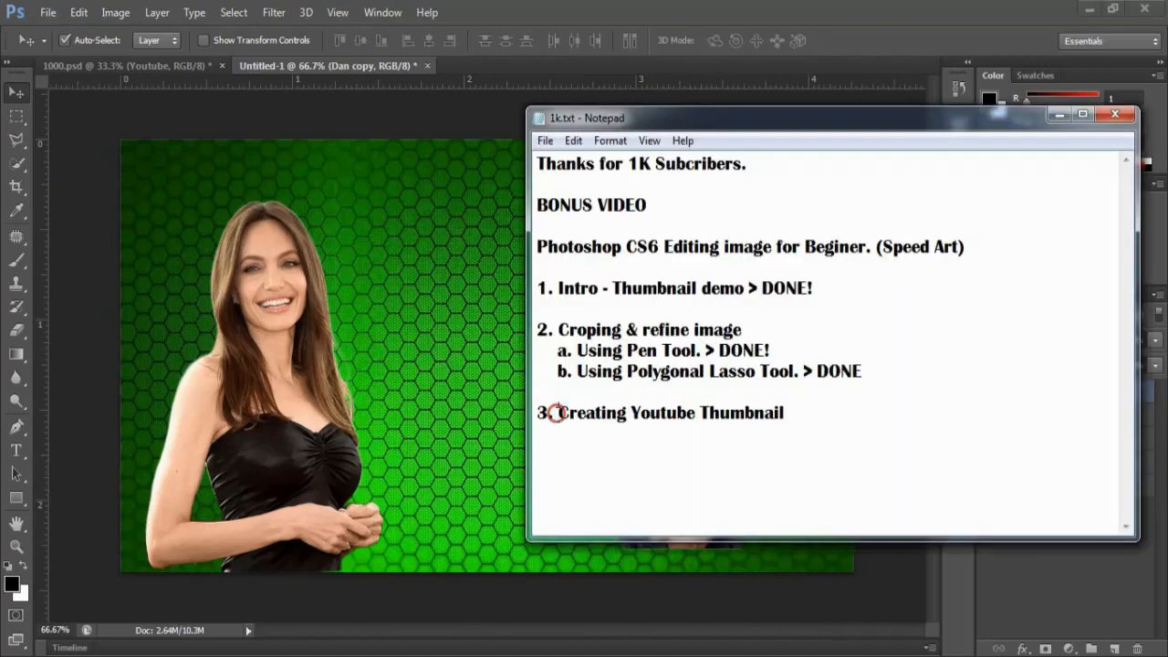
{"action": "left_click_drag", "start_coordinate": [556, 413], "coordinate": [787, 413]}
{"action": "left_click", "coordinate": [1059, 115]}
Back in Photoshop, create a new 1280 x 720 pixel RGB document at 300 pixels/inch with transparent background contents.
{"action": "left_click", "coordinate": [128, 65]}
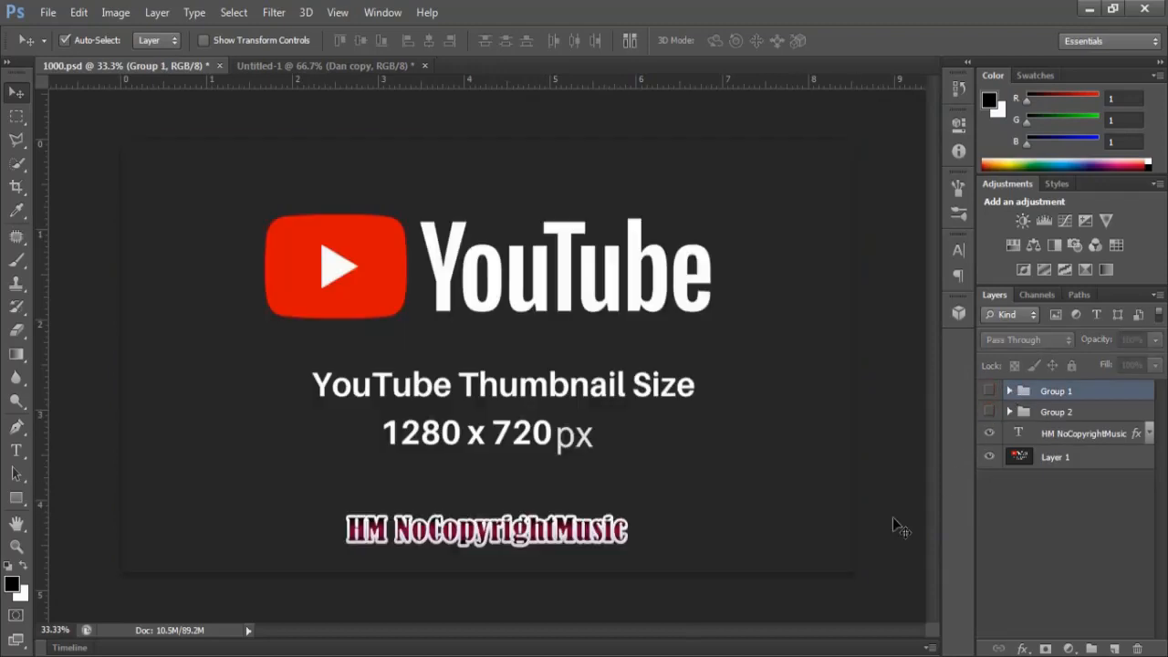
{"action": "left_click", "coordinate": [47, 13]}
{"action": "left_click", "coordinate": [54, 31]}
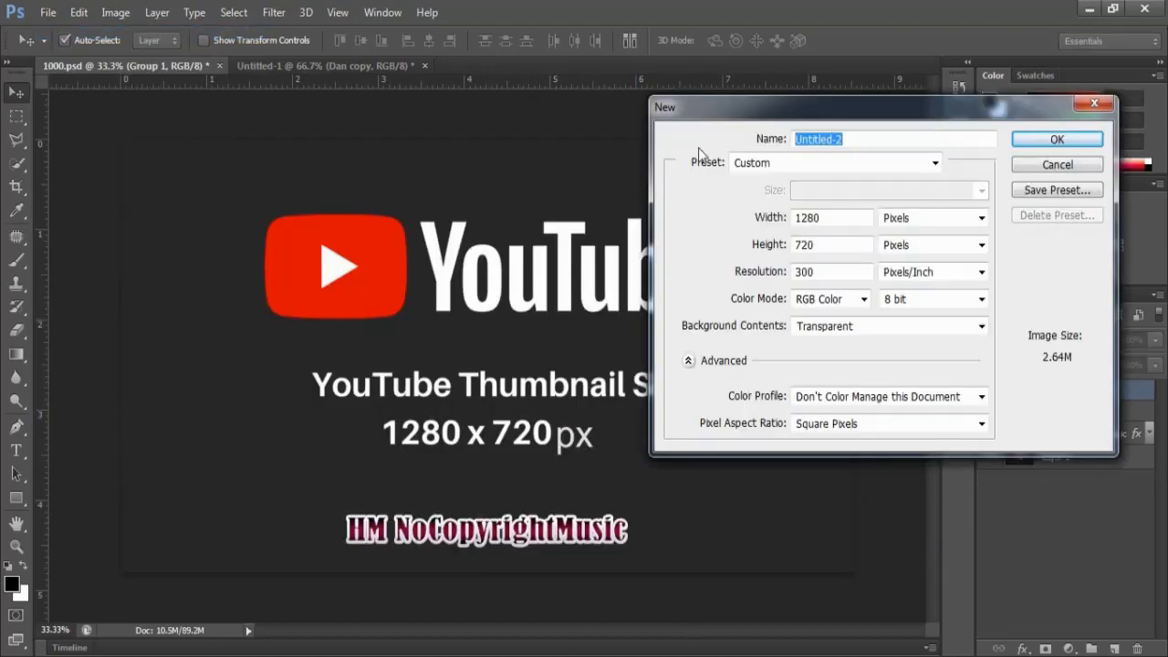
{"action": "left_click_drag", "start_coordinate": [730, 107], "coordinate": [751, 156]}
{"action": "double_click", "coordinate": [840, 268]}
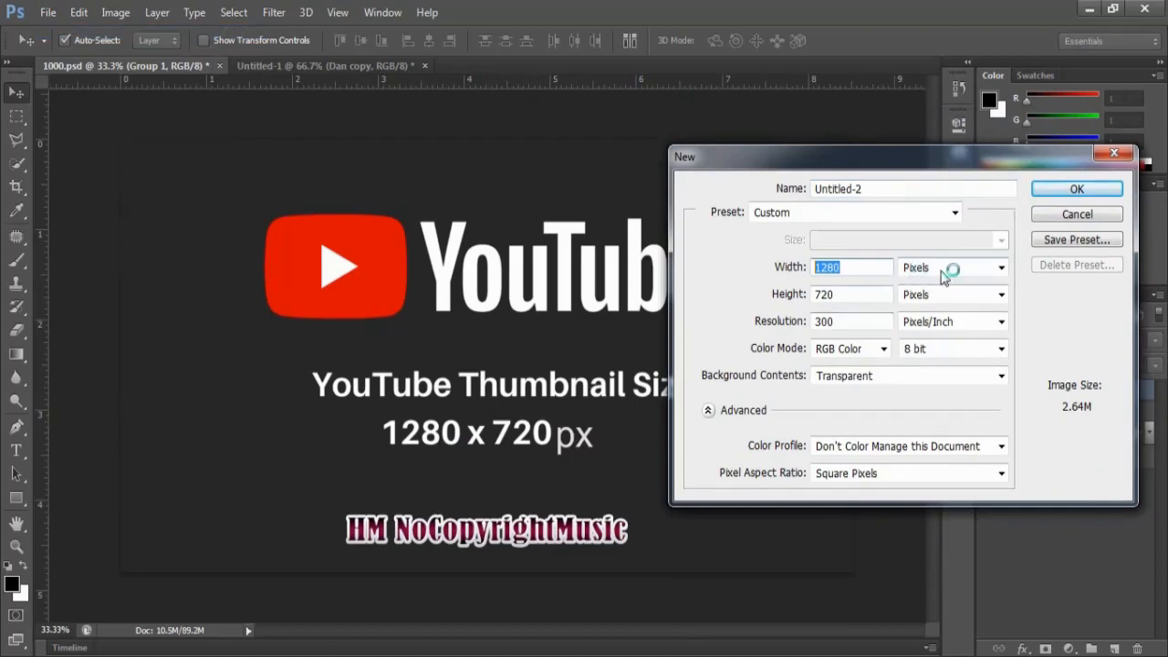
{"action": "left_click", "coordinate": [1077, 189]}
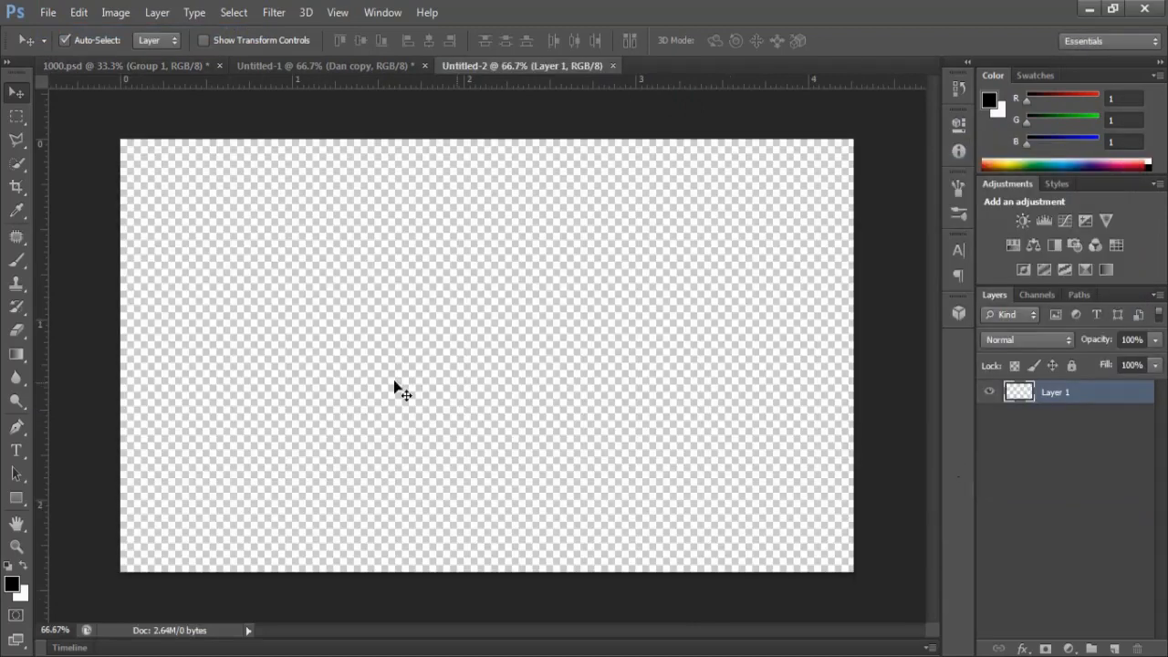
Place d1.jpg from the file browser, stretch it to fill the whole canvas and commit the placement.
{"action": "key", "text": "alt+Tab"}
{"action": "scroll", "coordinate": [751, 418], "scroll_direction": "down", "scroll_amount": 1}
{"action": "left_click_drag", "start_coordinate": [477, 281], "coordinate": [251, 389]}
{"action": "left_click_drag", "start_coordinate": [815, 373], "coordinate": [855, 339]}
{"action": "left_click_drag", "start_coordinate": [158, 356], "coordinate": [121, 332]}
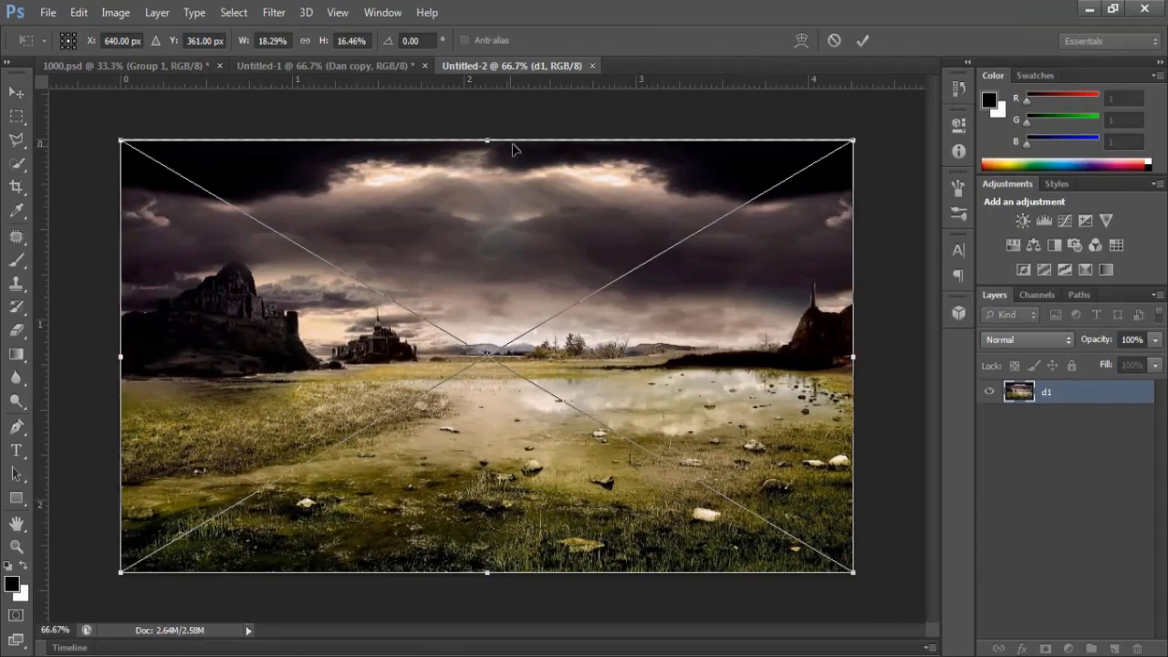
{"action": "left_click_drag", "start_coordinate": [489, 139], "coordinate": [488, 138]}
{"action": "key", "text": "v"}
{"action": "left_click", "coordinate": [495, 266]}
Place Jolie.png scaled to about 28% and move the woman to the left side of the landscape.
{"action": "key", "text": "alt+Tab"}
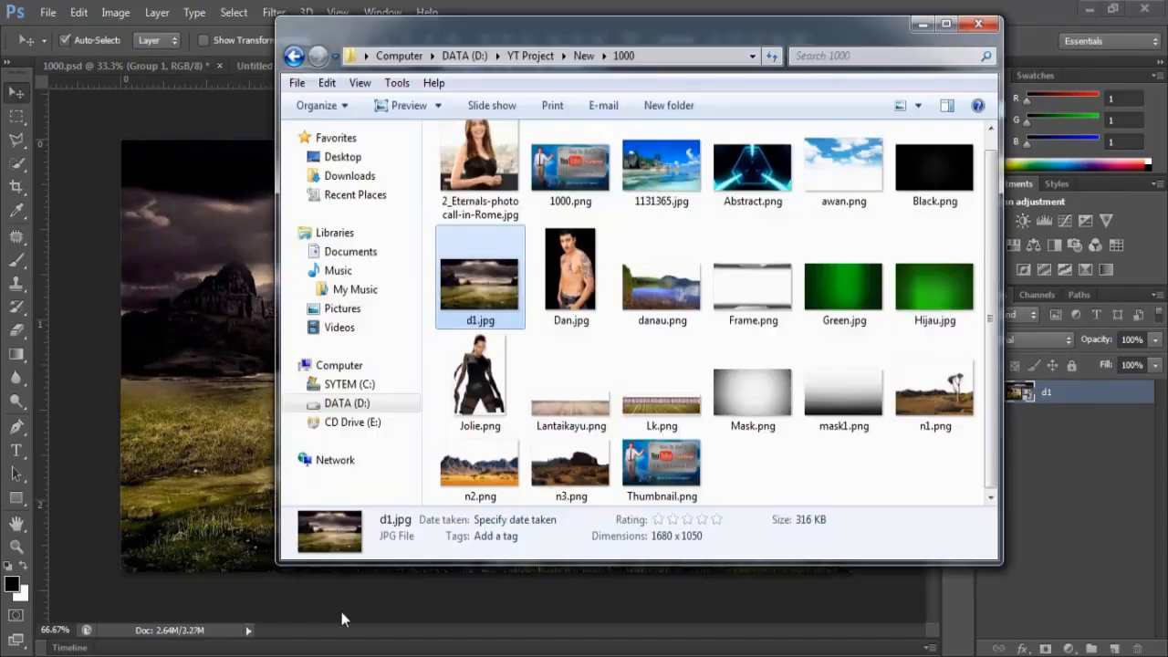
{"action": "left_click_drag", "start_coordinate": [480, 388], "coordinate": [251, 429]}
{"action": "left_click_drag", "start_coordinate": [624, 142], "coordinate": [604, 174]}
{"action": "key", "text": "v"}
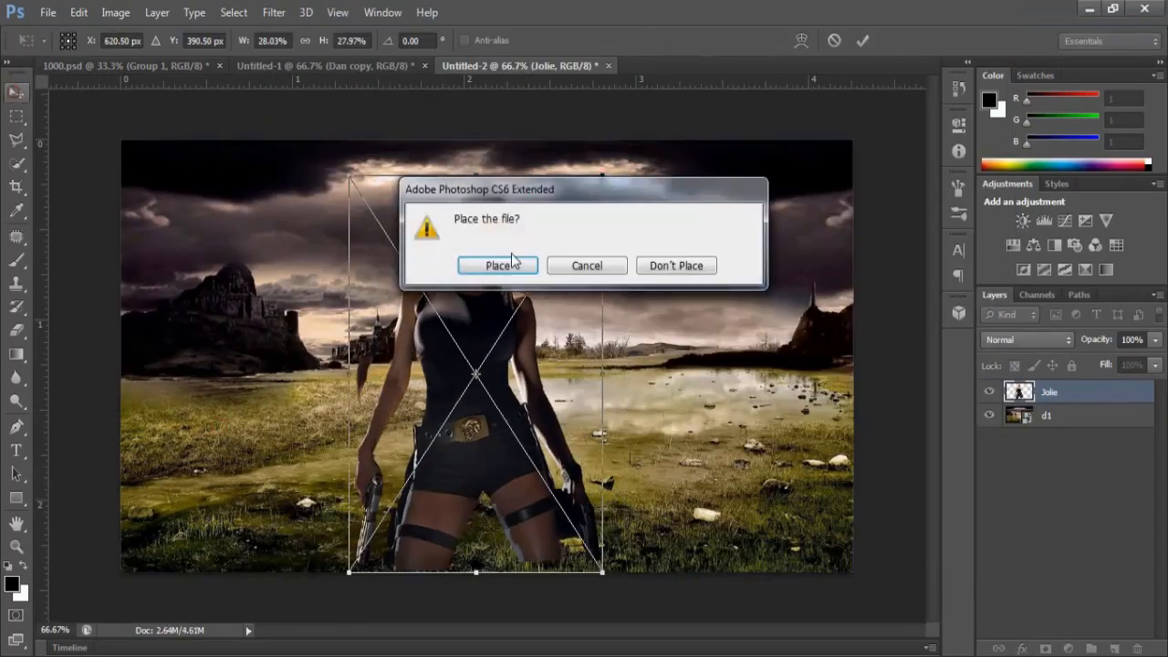
{"action": "left_click", "coordinate": [504, 264]}
{"action": "left_click_drag", "start_coordinate": [490, 324], "coordinate": [265, 318]}
Place n1.png stretched across the full canvas and arrange its layer directly below the Jolie layer.
{"action": "key", "text": "alt+Tab"}
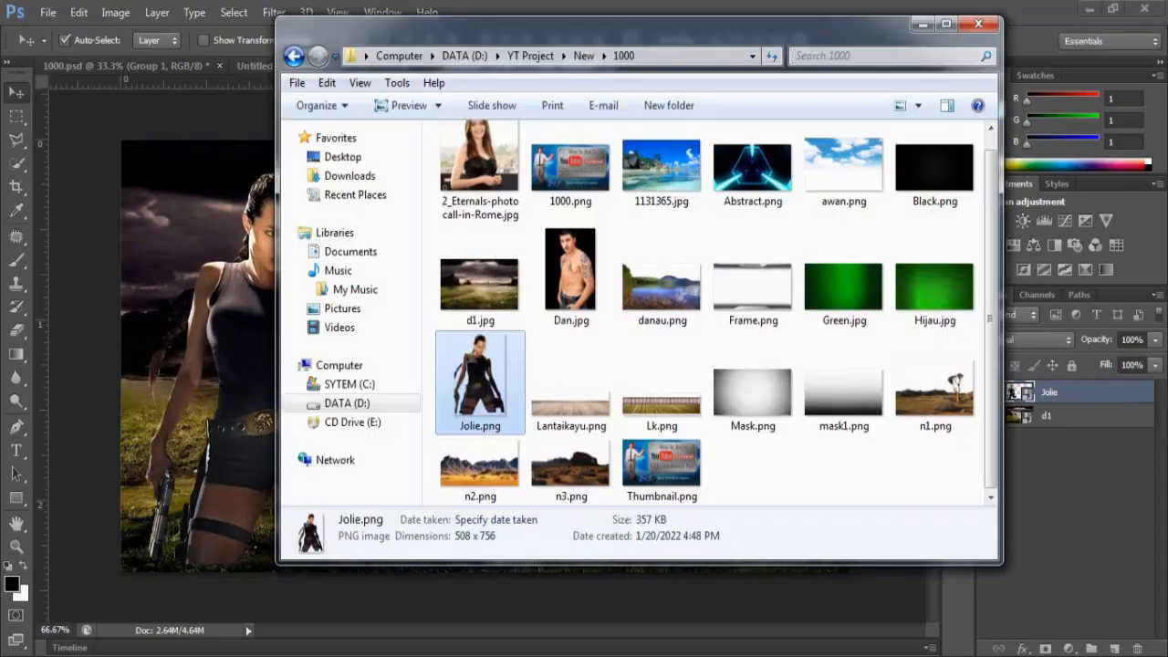
{"action": "left_click_drag", "start_coordinate": [935, 383], "coordinate": [493, 365]}
{"action": "left_click_drag", "start_coordinate": [783, 356], "coordinate": [853, 357]}
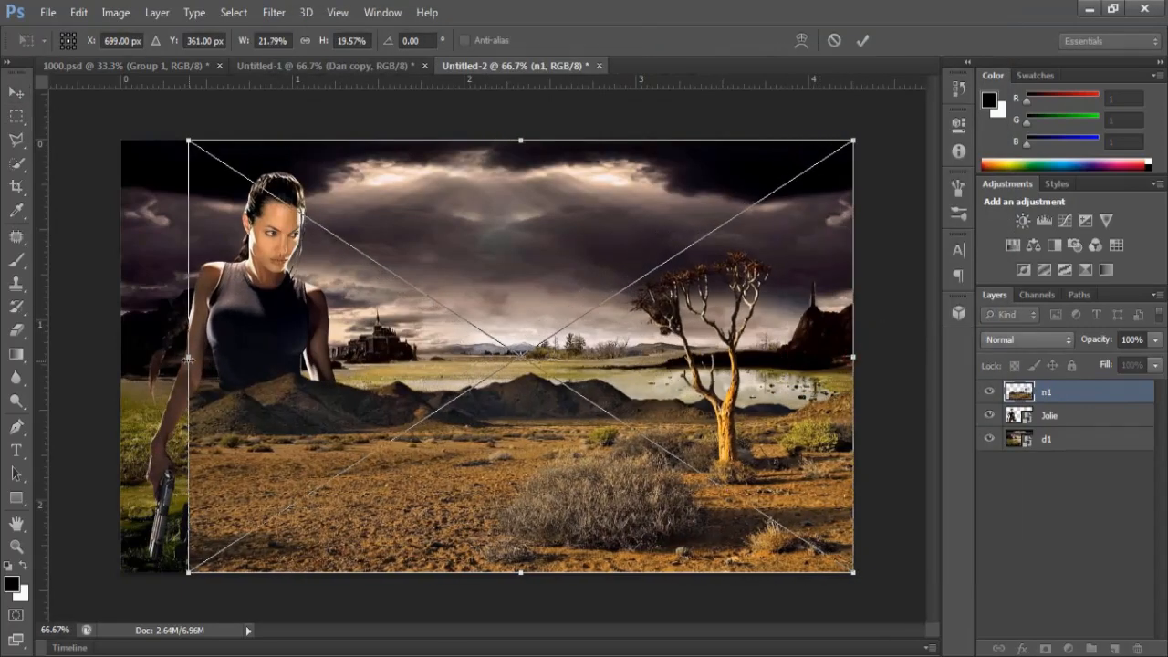
{"action": "left_click_drag", "start_coordinate": [188, 357], "coordinate": [121, 359]}
{"action": "key", "text": "v"}
{"action": "left_click", "coordinate": [467, 478]}
{"action": "key", "text": "ctrl+bracketleft"}
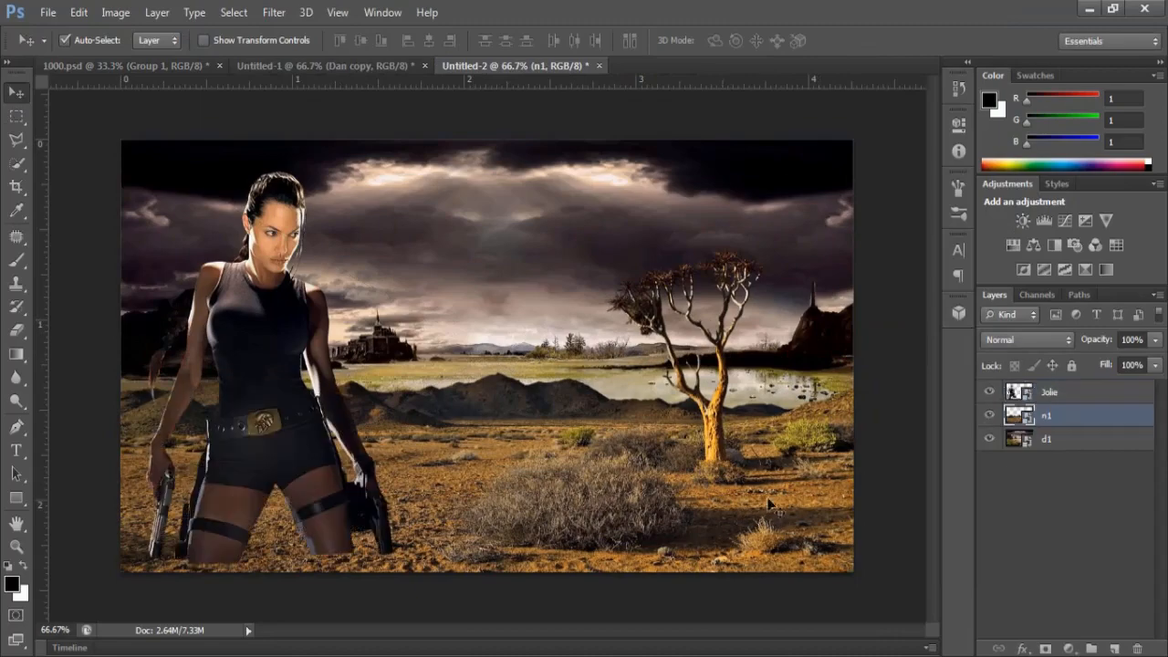
Place Mask.png over the full canvas above the n1 layer and commit the placement.
{"action": "key", "text": "alt+Tab"}
{"action": "left_click_drag", "start_coordinate": [759, 427], "coordinate": [256, 437]}
{"action": "key", "text": "alt+Tab"}
{"action": "left_click", "coordinate": [686, 367]}
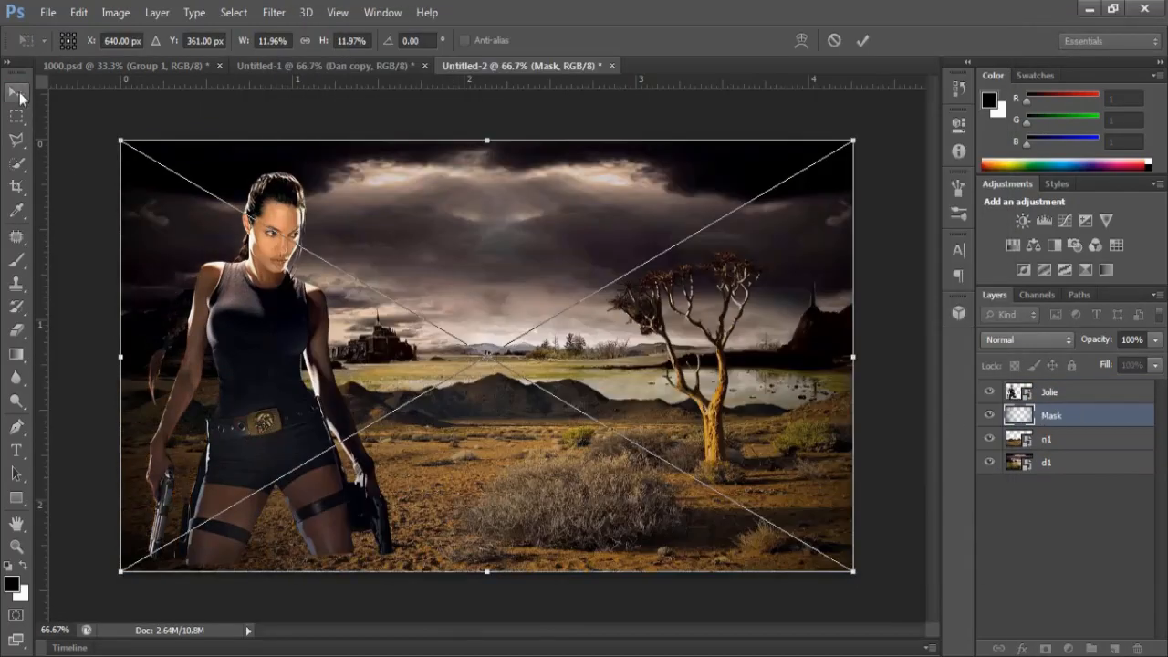
{"action": "left_click", "coordinate": [19, 93]}
{"action": "key", "text": "Return"}
Place Frame.png over the canvas and move its layer above the Jolie layer.
{"action": "left_click", "coordinate": [296, 653]}
{"action": "left_click_drag", "start_coordinate": [753, 290], "coordinate": [242, 413]}
{"action": "left_click", "coordinate": [17, 93]}
{"action": "left_click", "coordinate": [500, 268]}
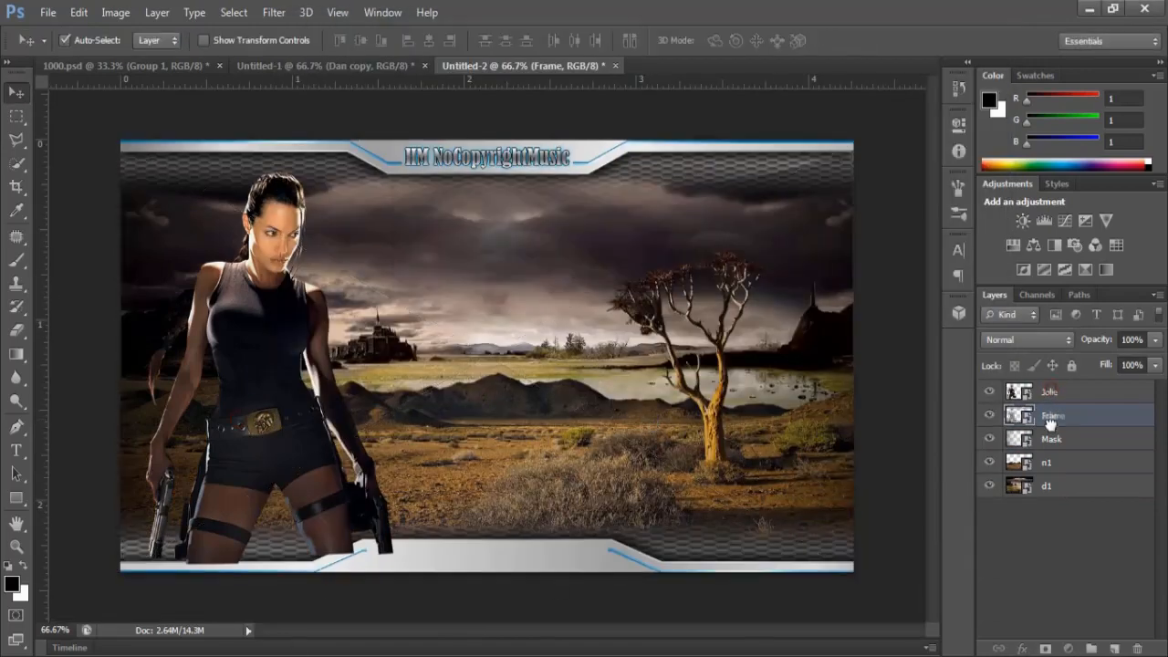
{"action": "left_click_drag", "start_coordinate": [1051, 423], "coordinate": [1049, 427]}
Scale the Jolie figure down slightly and reposition it inside the frame, hiding the Frame layer while transforming.
{"action": "left_click_drag", "start_coordinate": [287, 347], "coordinate": [276, 344]}
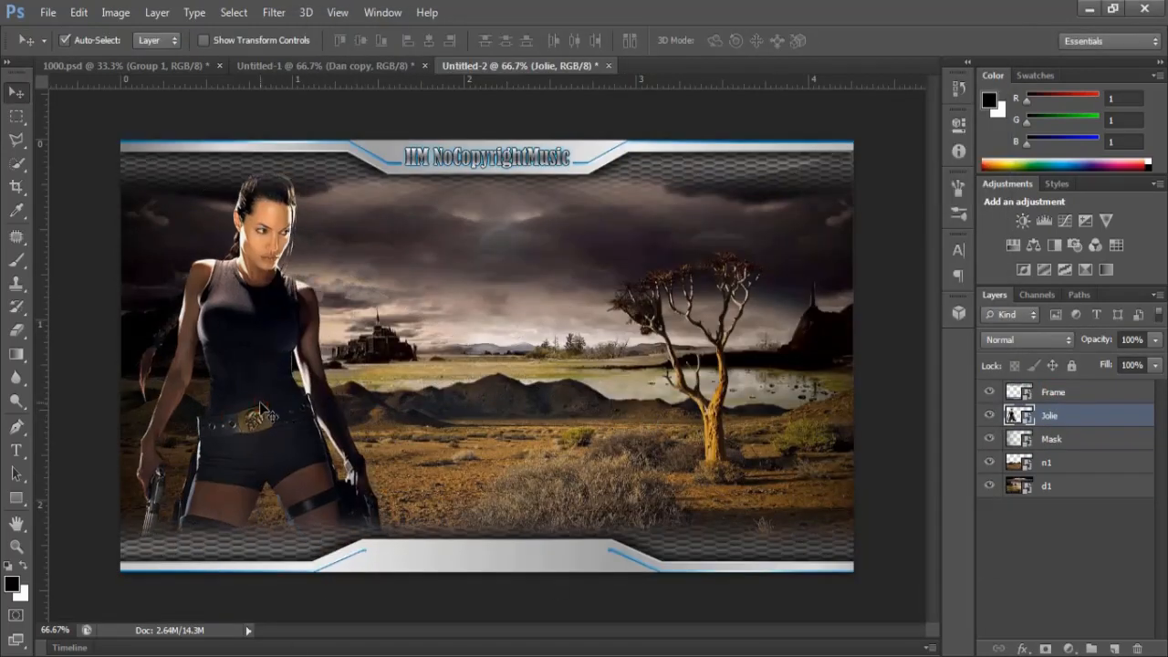
{"action": "left_click", "coordinate": [987, 393]}
{"action": "left_click", "coordinate": [203, 40]}
{"action": "left_click_drag", "start_coordinate": [378, 174], "coordinate": [365, 192]}
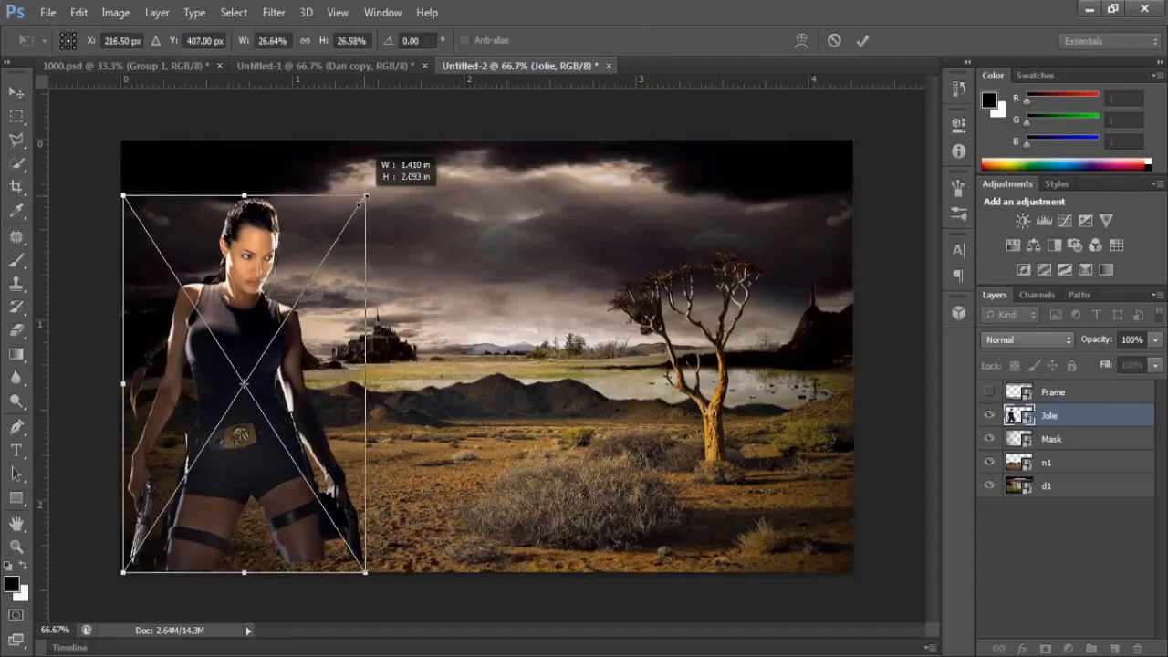
{"action": "left_click_drag", "start_coordinate": [255, 323], "coordinate": [270, 304]}
{"action": "key", "text": "v"}
{"action": "left_click", "coordinate": [482, 268]}
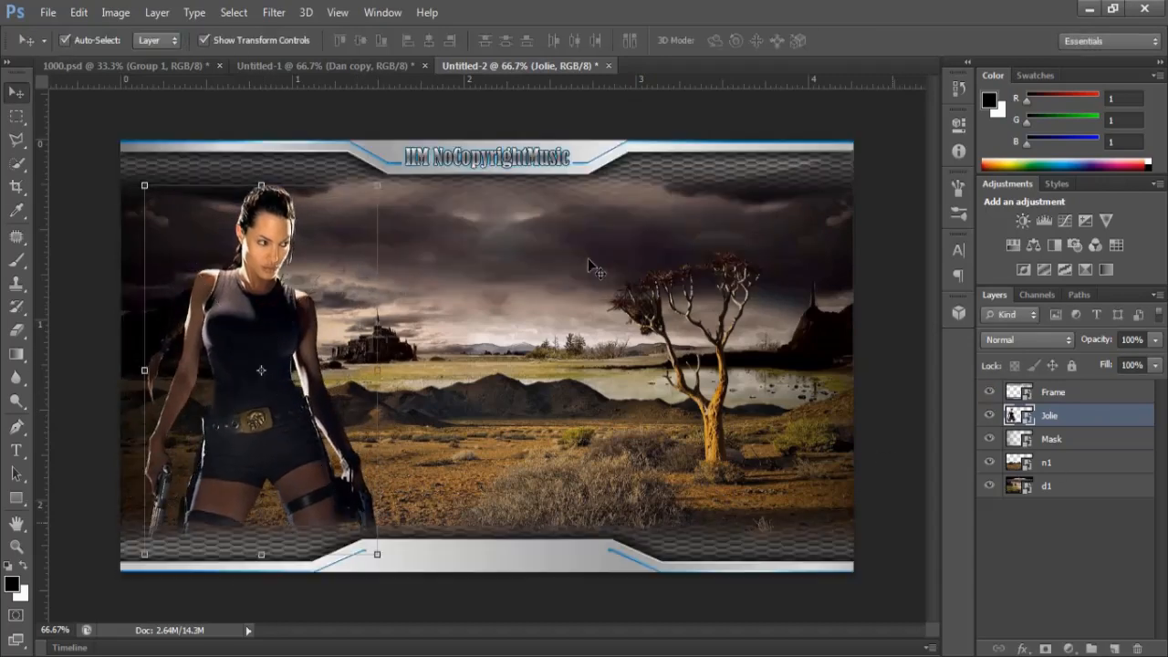
Add the red 14 pt text "ONLY EXAMPLE" in the sky to the right of the woman, directly above the d1 layer.
{"action": "left_click", "coordinate": [535, 470]}
{"action": "key", "text": "t"}
{"action": "left_click", "coordinate": [422, 241]}
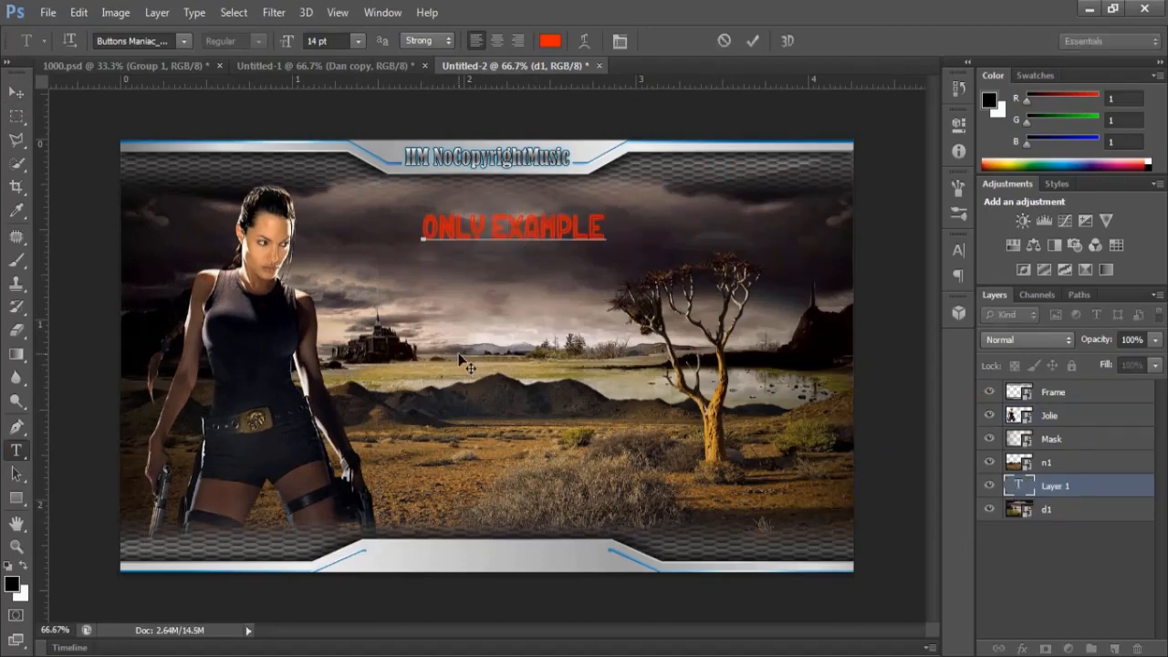
{"action": "key", "text": "ctrl+Return"}
{"action": "key", "text": "v"}
Commit the ONLY EXAMPLE text, compare several typefaces on it, and set its font to Britannic Bold.
{"action": "left_click", "coordinate": [16, 451]}
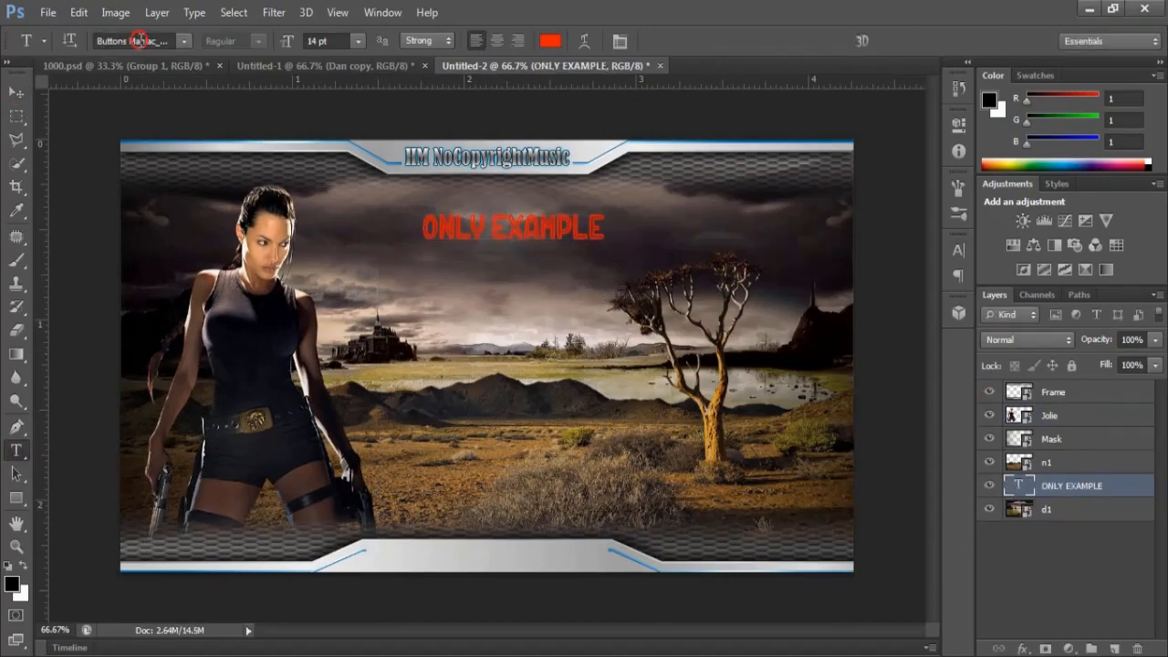
{"action": "left_click", "coordinate": [141, 40]}
{"action": "key", "text": "Down"}
{"action": "key", "text": "Down"}
{"action": "key", "text": "Down"}
{"action": "key", "text": "Down"}
{"action": "key", "text": "Down"}
{"action": "key", "text": "Down"}
{"action": "key", "text": "Down"}
{"action": "key", "text": "Down"}
{"action": "key", "text": "Down"}
{"action": "key", "text": "Down"}
{"action": "key", "text": "Down"}
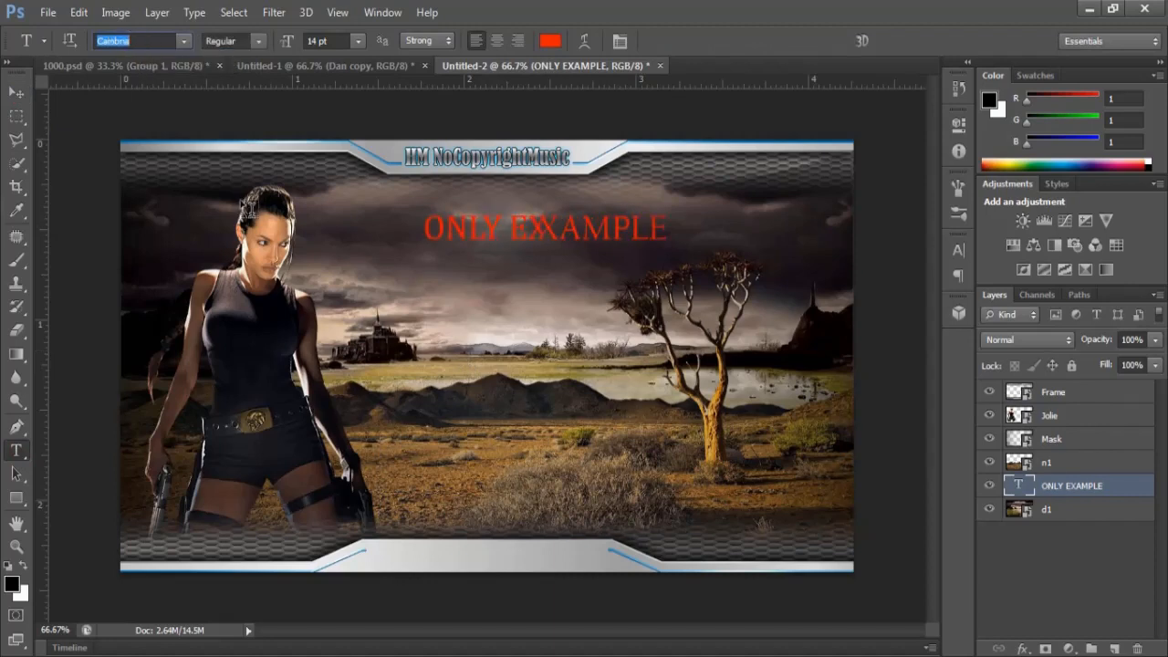
{"action": "key", "text": "Down"}
{"action": "key", "text": "Down"}
{"action": "key", "text": "Down"}
{"action": "key", "text": "Down"}
{"action": "key", "text": "Down"}
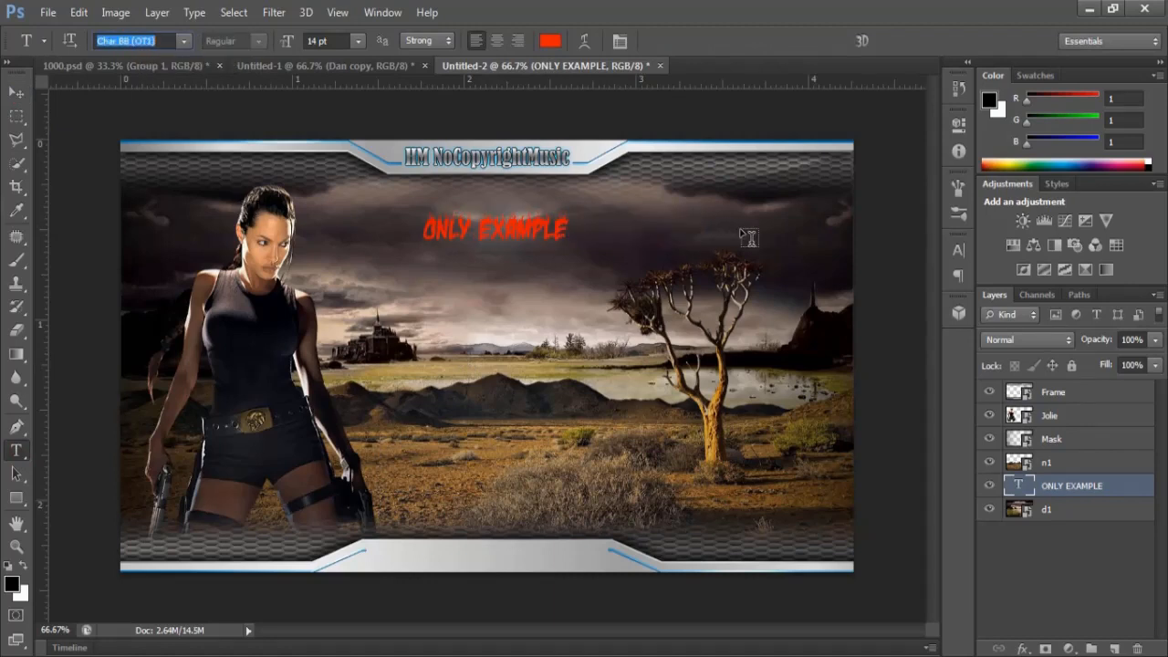
{"action": "key", "text": "Up"}
{"action": "key", "text": "Up"}
{"action": "key", "text": "Up"}
{"action": "key", "text": "Up"}
{"action": "key", "text": "Up"}
{"action": "key", "text": "Up"}
{"action": "key", "text": "Up"}
{"action": "key", "text": "Up"}
{"action": "key", "text": "Up"}
{"action": "key", "text": "Up"}
{"action": "key", "text": "Up"}
{"action": "key", "text": "Up"}
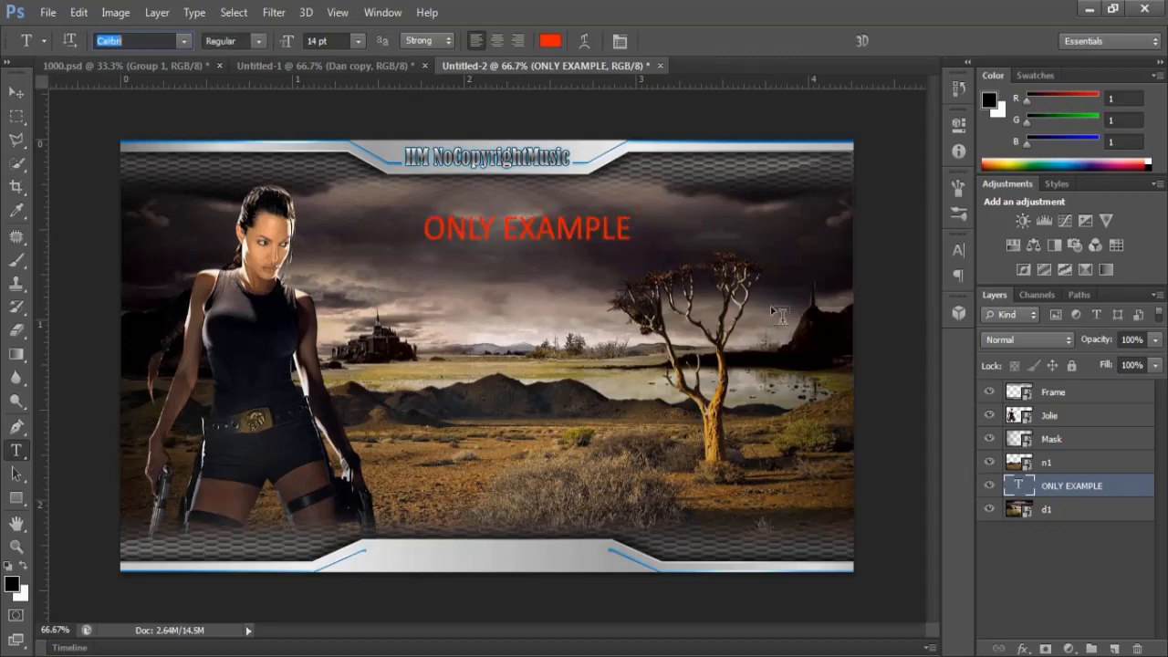
{"action": "key", "text": "Up"}
{"action": "key", "text": "Up"}
{"action": "key", "text": "Up"}
{"action": "key", "text": "Up"}
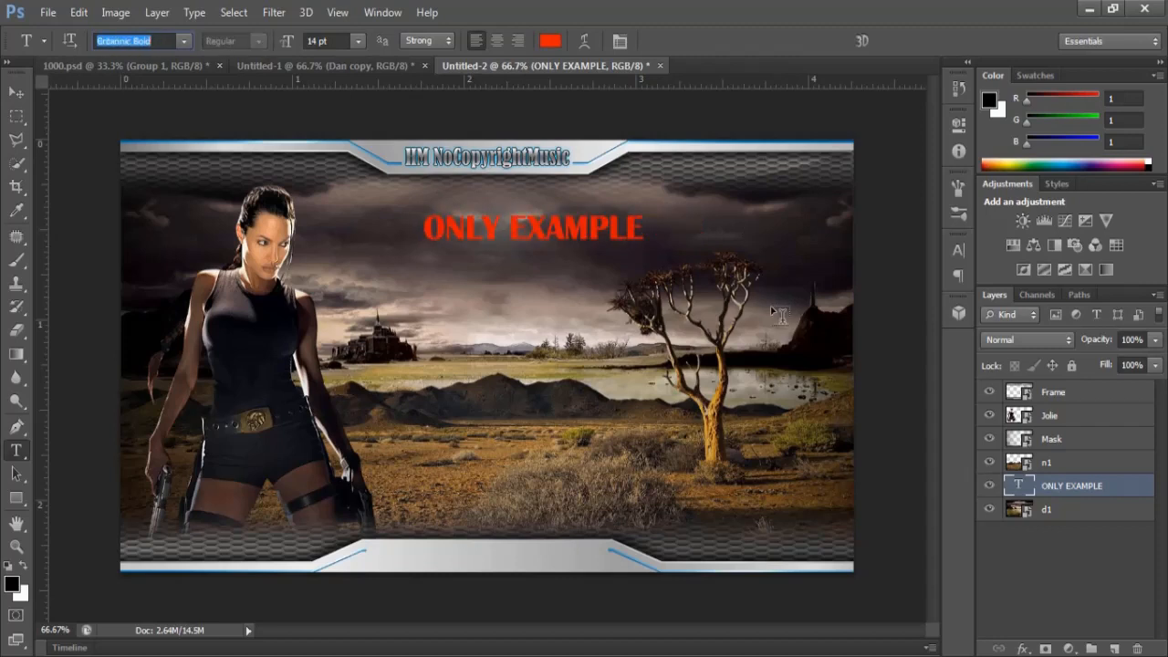
Add a thin black outside Stroke layer style to the ONLY EXAMPLE text.
{"action": "left_click", "coordinate": [17, 92]}
{"action": "left_click", "coordinate": [157, 12]}
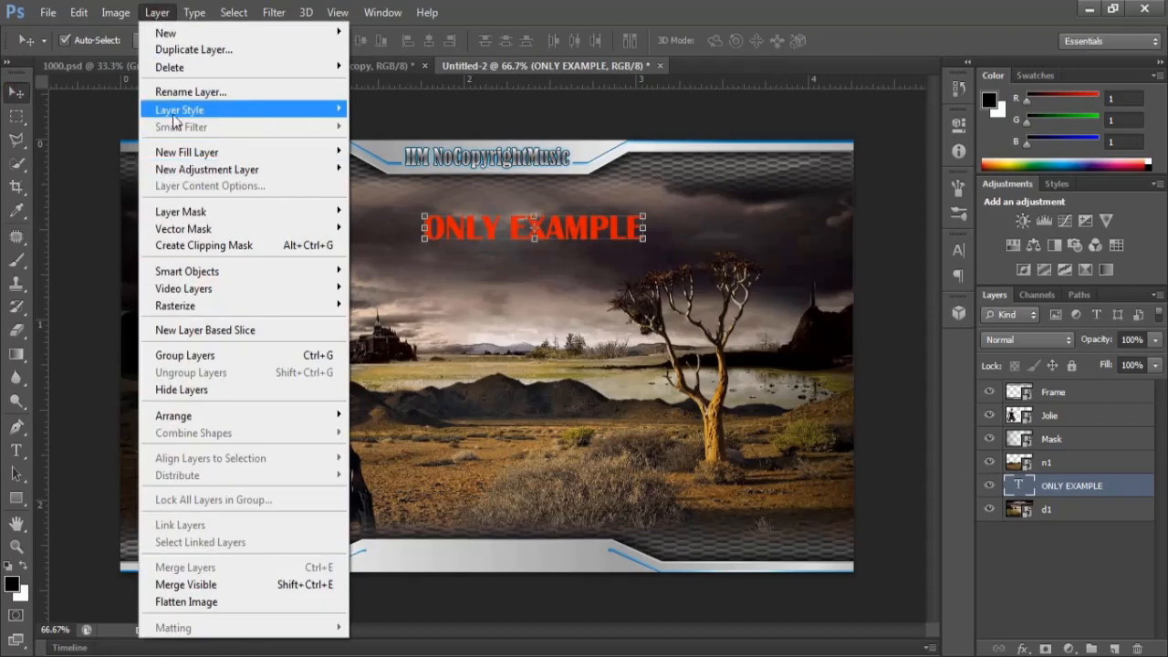
{"action": "mouse_move", "coordinate": [174, 117]}
{"action": "left_click", "coordinate": [374, 152]}
{"action": "left_click_drag", "start_coordinate": [733, 270], "coordinate": [812, 184]}
{"action": "left_click_drag", "start_coordinate": [907, 245], "coordinate": [898, 244]}
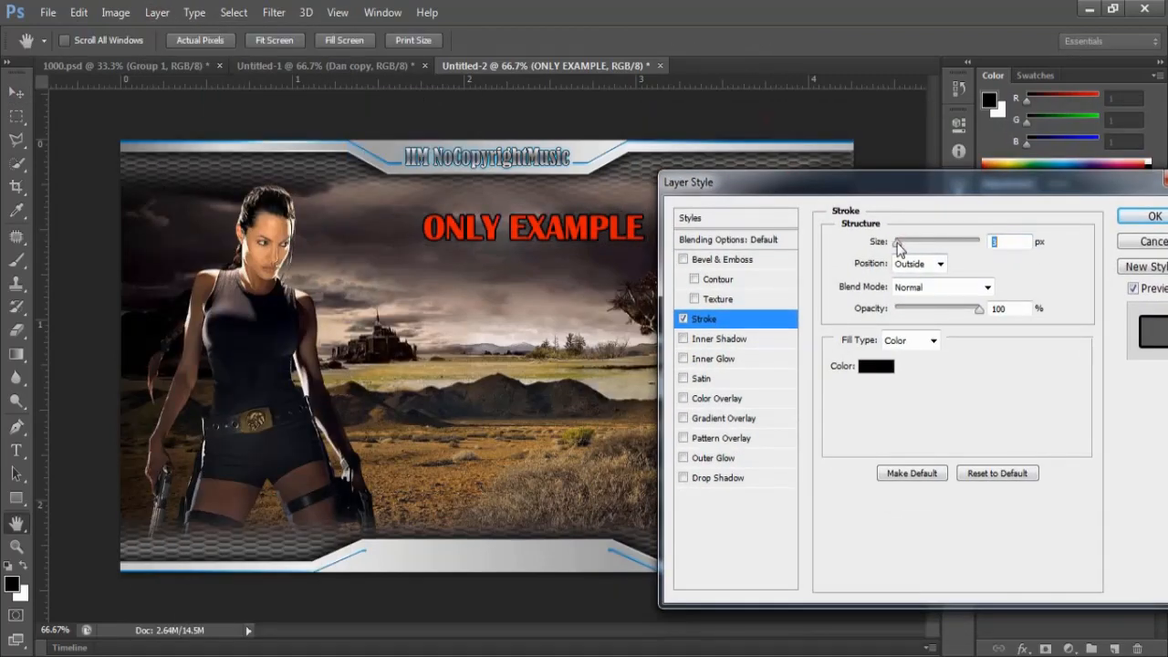
Add a red Outer Glow with Normal blend mode and 18 px size to ONLY EXAMPLE, and move the text up just beneath the frame's title.
{"action": "left_click", "coordinate": [703, 461]}
{"action": "left_click", "coordinate": [877, 307]}
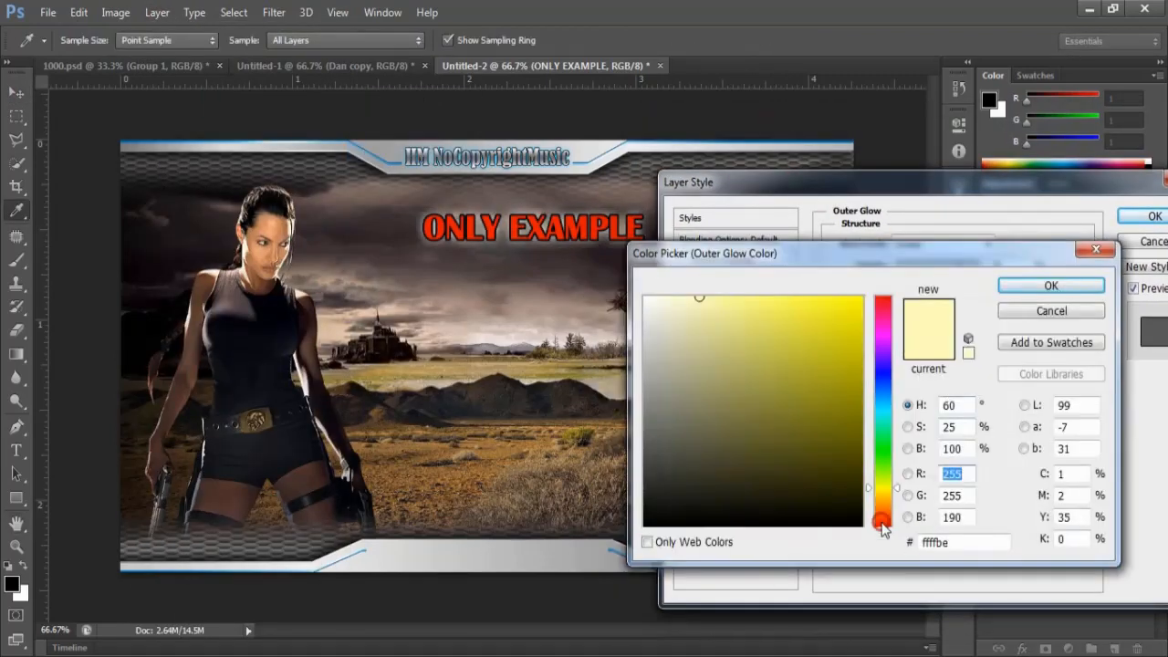
{"action": "left_click", "coordinate": [882, 521]}
{"action": "left_click", "coordinate": [858, 302]}
{"action": "left_click", "coordinate": [1049, 285]}
{"action": "left_click", "coordinate": [940, 243]}
{"action": "left_click", "coordinate": [913, 11]}
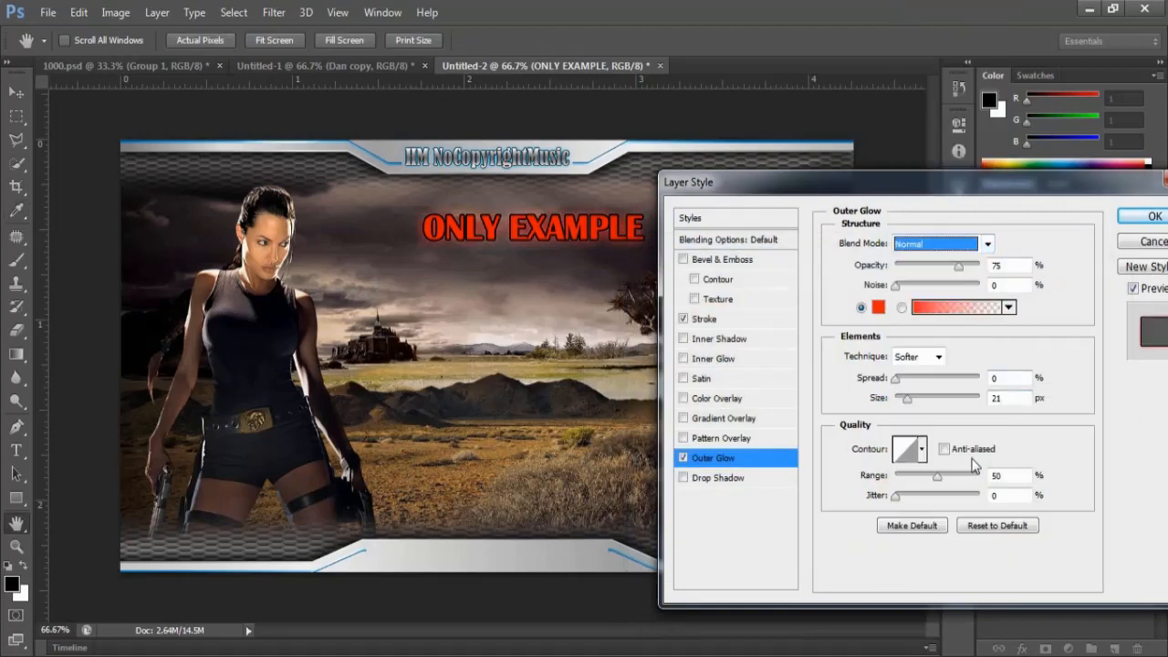
{"action": "left_click_drag", "start_coordinate": [903, 397], "coordinate": [906, 396]}
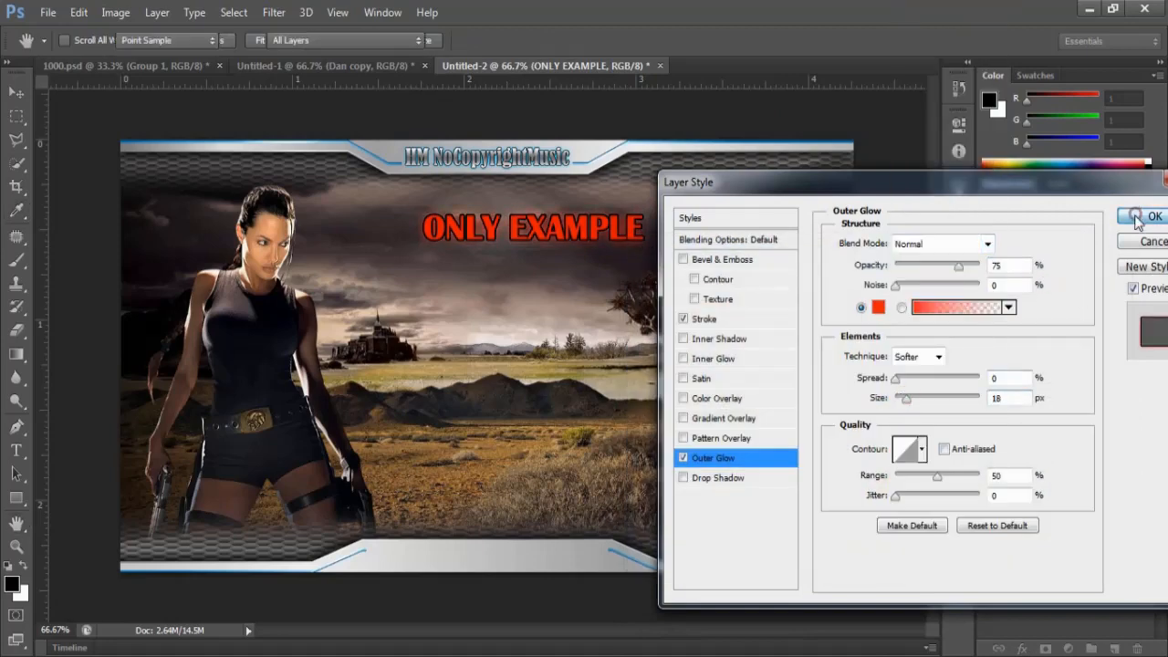
{"action": "left_click", "coordinate": [1136, 217]}
{"action": "left_click_drag", "start_coordinate": [596, 230], "coordinate": [554, 210]}
Add the red 14 pt text "Creating" in the sky below ONLY EXAMPLE and commit it.
{"action": "left_click", "coordinate": [15, 450]}
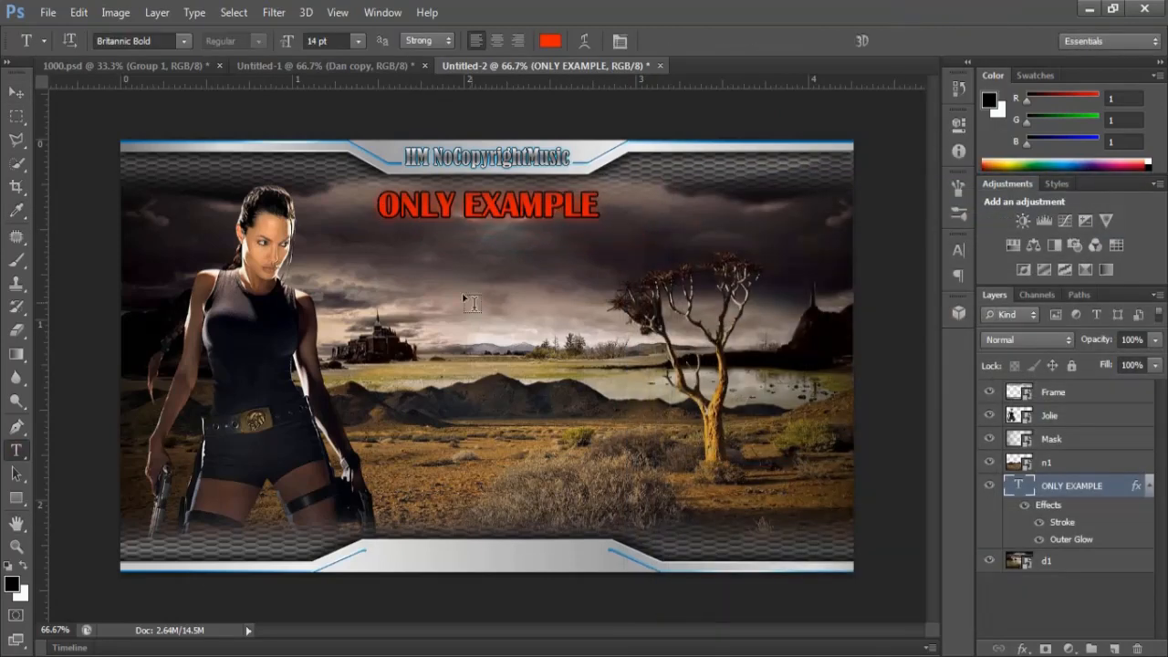
{"action": "left_click", "coordinate": [459, 279]}
{"action": "type", "text": "Creating"}
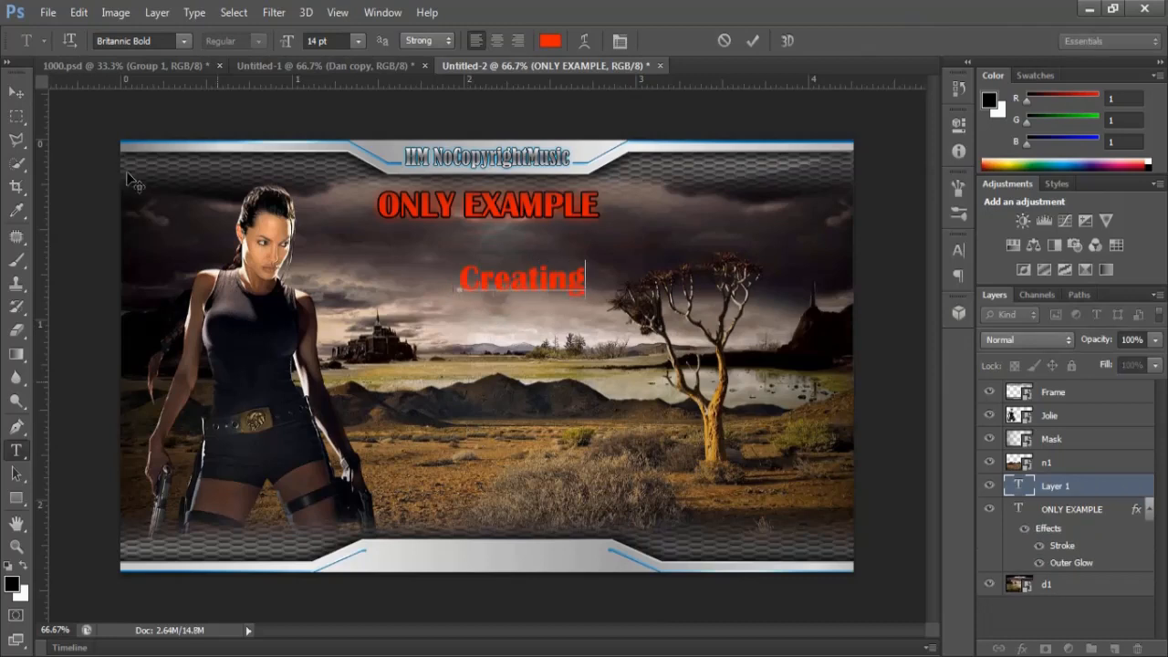
{"action": "key", "text": "ctrl+Return"}
{"action": "key", "text": "v"}
Compare several typefaces on the Creating text and set its font to Anything Better.
{"action": "left_click", "coordinate": [16, 450]}
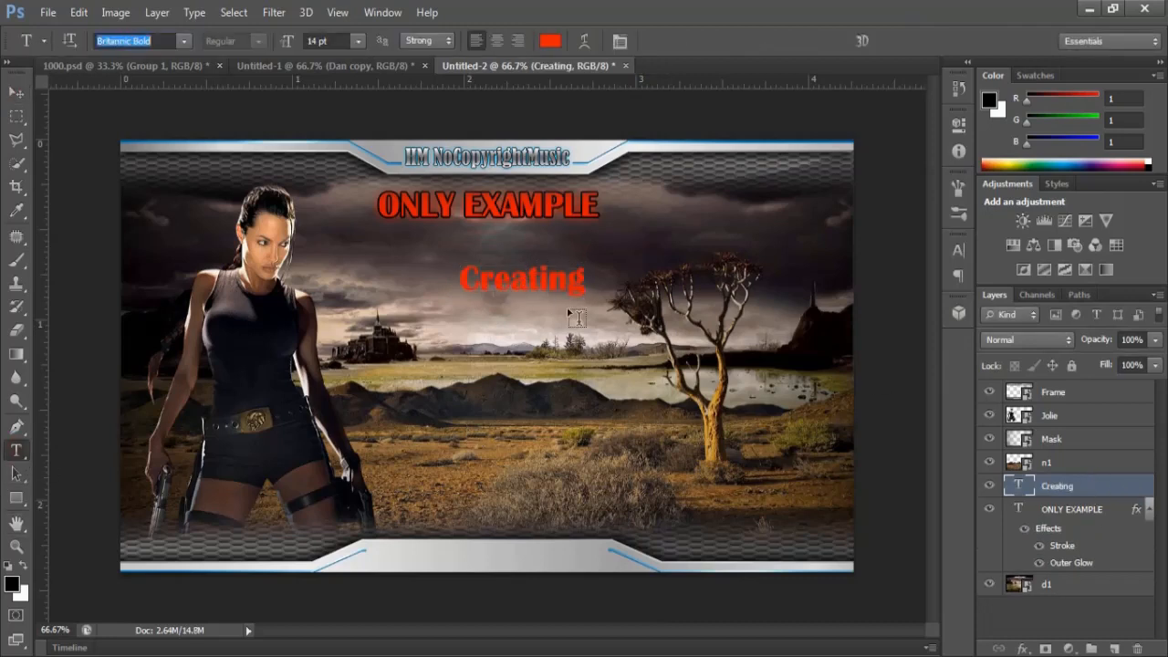
{"action": "key", "text": "Up"}
{"action": "key", "text": "Up"}
{"action": "key", "text": "Up"}
{"action": "key", "text": "Up"}
{"action": "key", "text": "Up"}
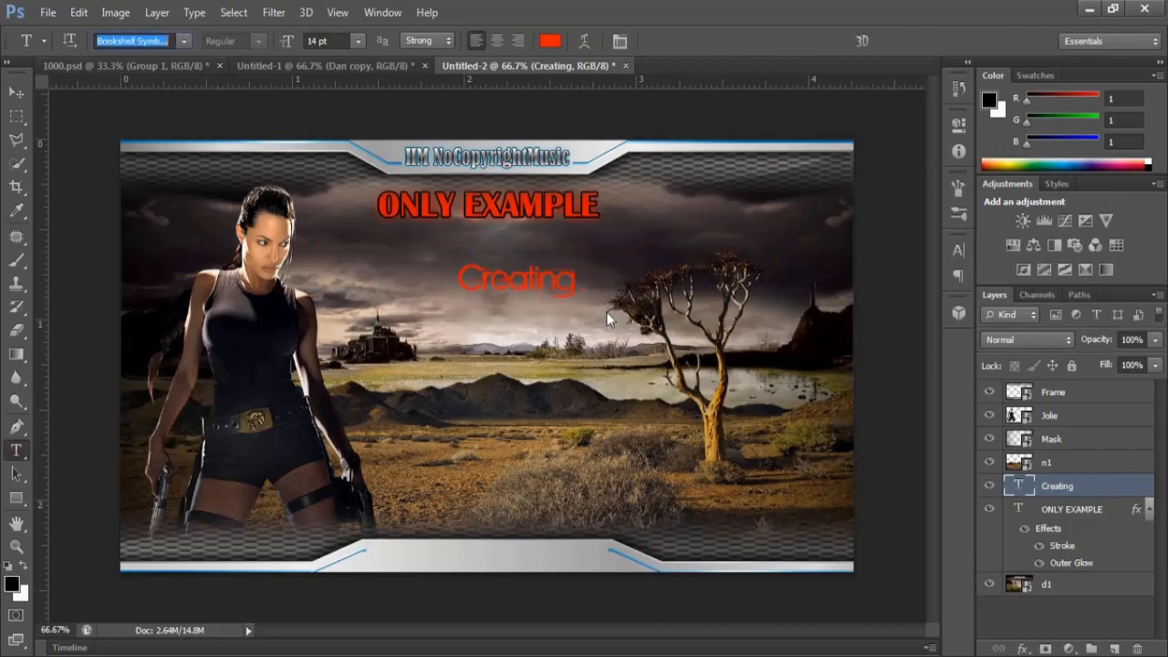
{"action": "key", "text": "Up"}
{"action": "key", "text": "Up"}
{"action": "key", "text": "Up"}
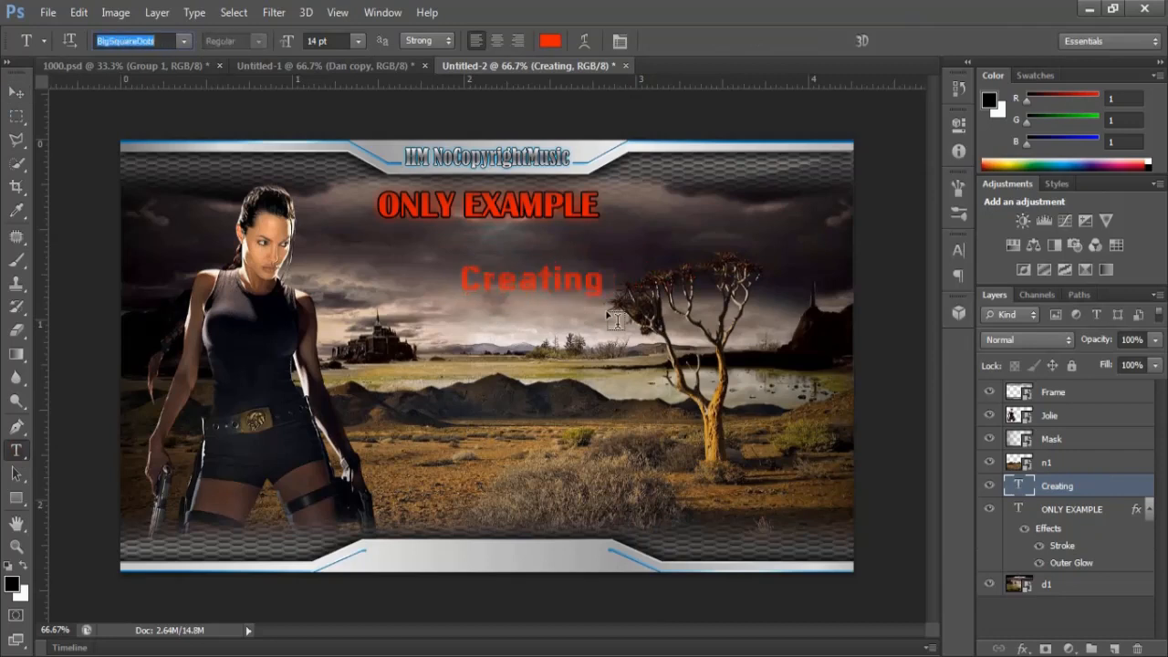
{"action": "key", "text": "Up"}
{"action": "key", "text": "Up"}
{"action": "key", "text": "Up"}
{"action": "key", "text": "Up"}
{"action": "key", "text": "Up"}
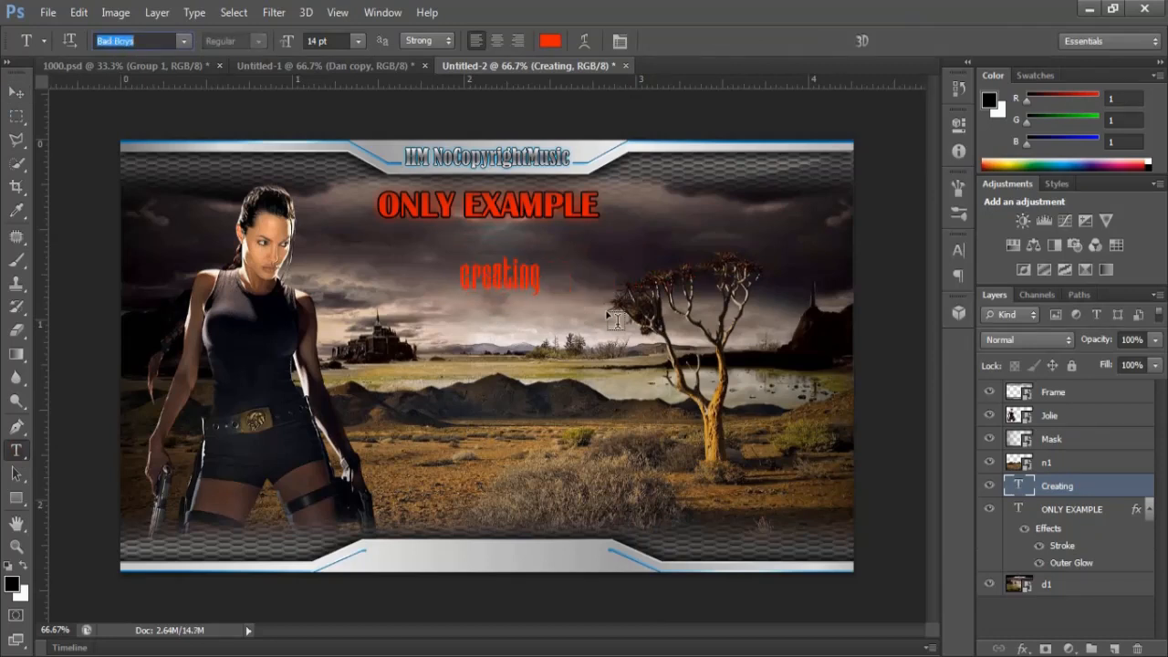
{"action": "key", "text": "Up"}
{"action": "key", "text": "Up"}
{"action": "key", "text": "Up"}
{"action": "key", "text": "Up"}
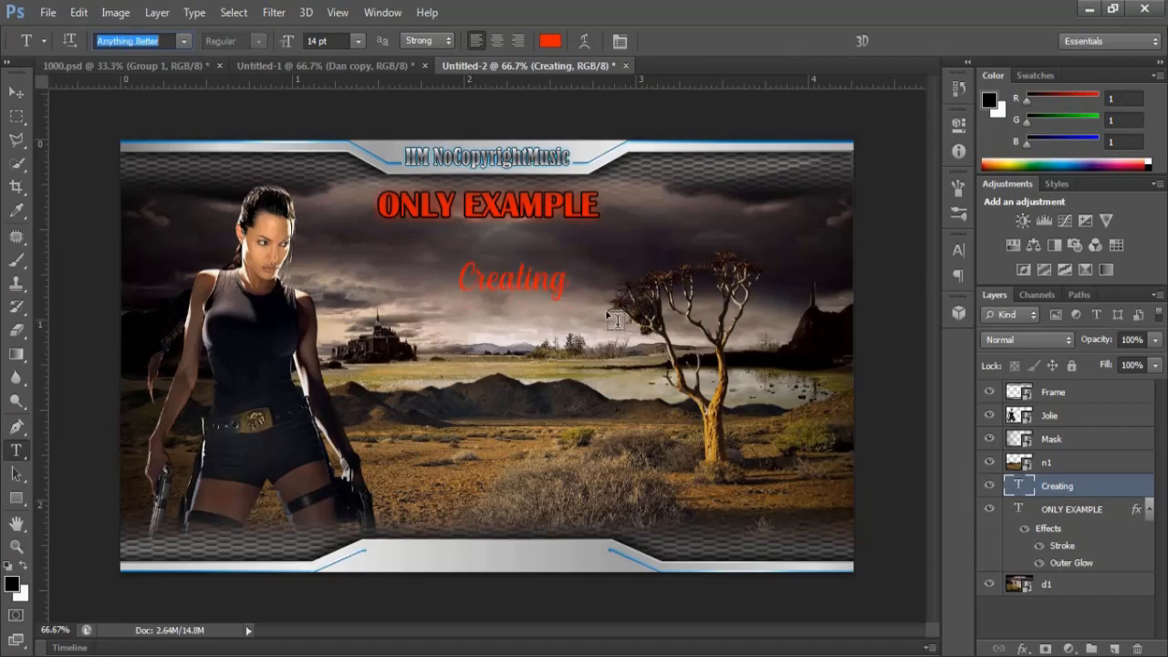
Recolor the Creating text golden yellow and move it up closer to the ONLY EXAMPLE heading.
{"action": "left_click", "coordinate": [551, 41]}
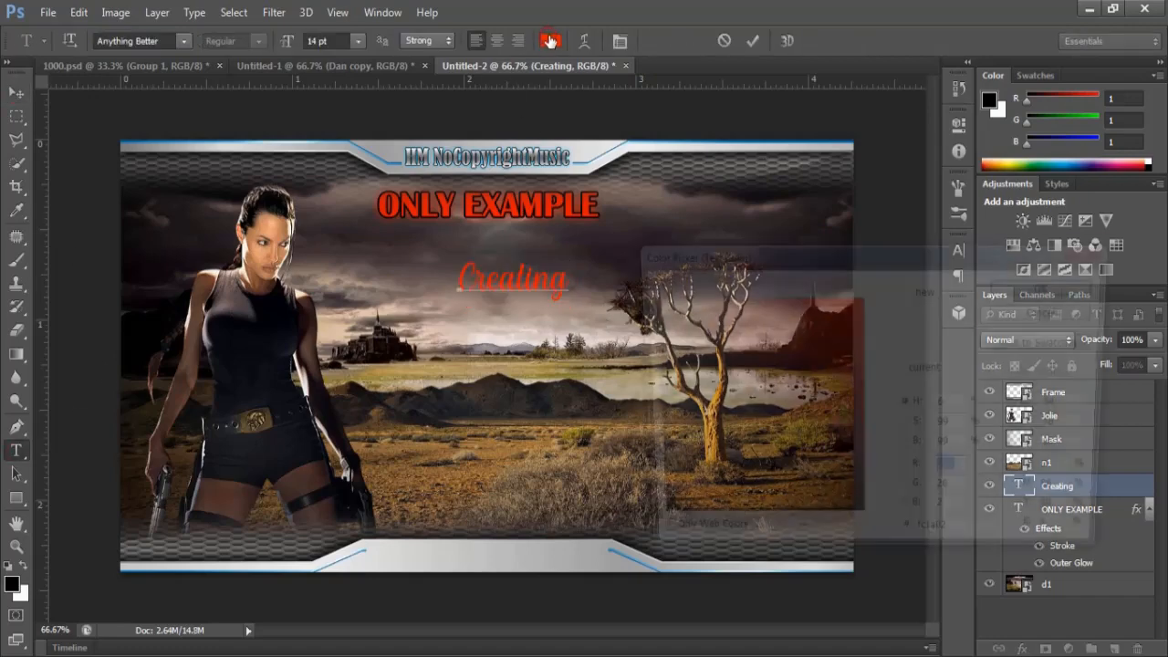
{"action": "left_click", "coordinate": [886, 495]}
{"action": "left_click", "coordinate": [1050, 286]}
{"action": "left_click", "coordinate": [16, 93]}
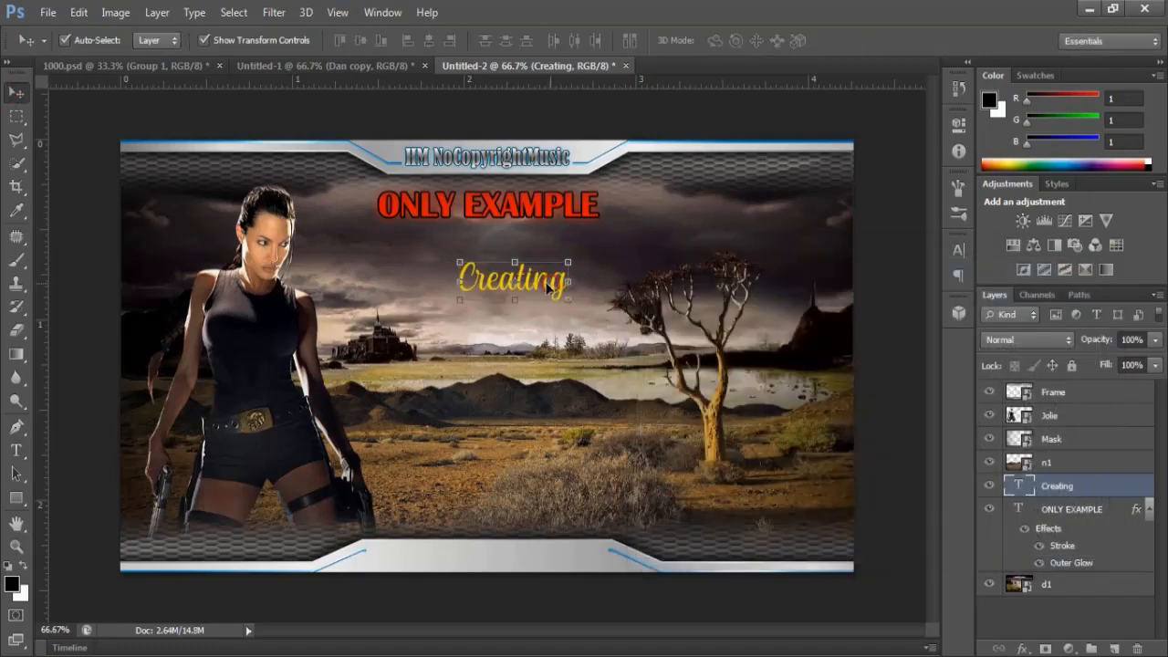
{"action": "left_click_drag", "start_coordinate": [549, 290], "coordinate": [522, 271]}
Move the Creating and ONLY EXAMPLE layers above the Frame layer, with Creating topmost, and collapse the ONLY EXAMPLE effects list.
{"action": "left_click_drag", "start_coordinate": [1054, 486], "coordinate": [1050, 383]}
{"action": "left_click_drag", "start_coordinate": [1089, 516], "coordinate": [1073, 406]}
{"action": "left_click", "coordinate": [1149, 415]}
Add a 2 px black outside Stroke layer style to the Creating text.
{"action": "left_click", "coordinate": [1056, 392]}
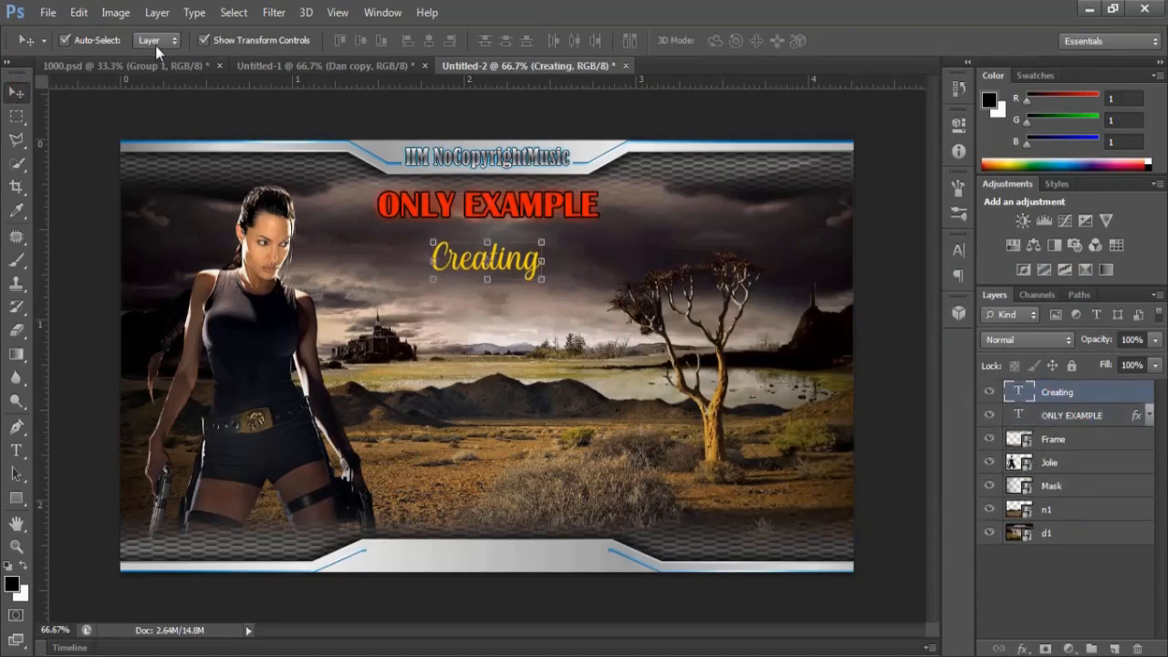
{"action": "left_click", "coordinate": [157, 12]}
{"action": "mouse_move", "coordinate": [322, 111]}
{"action": "left_click", "coordinate": [379, 151]}
{"action": "left_click_drag", "start_coordinate": [909, 243], "coordinate": [897, 252]}
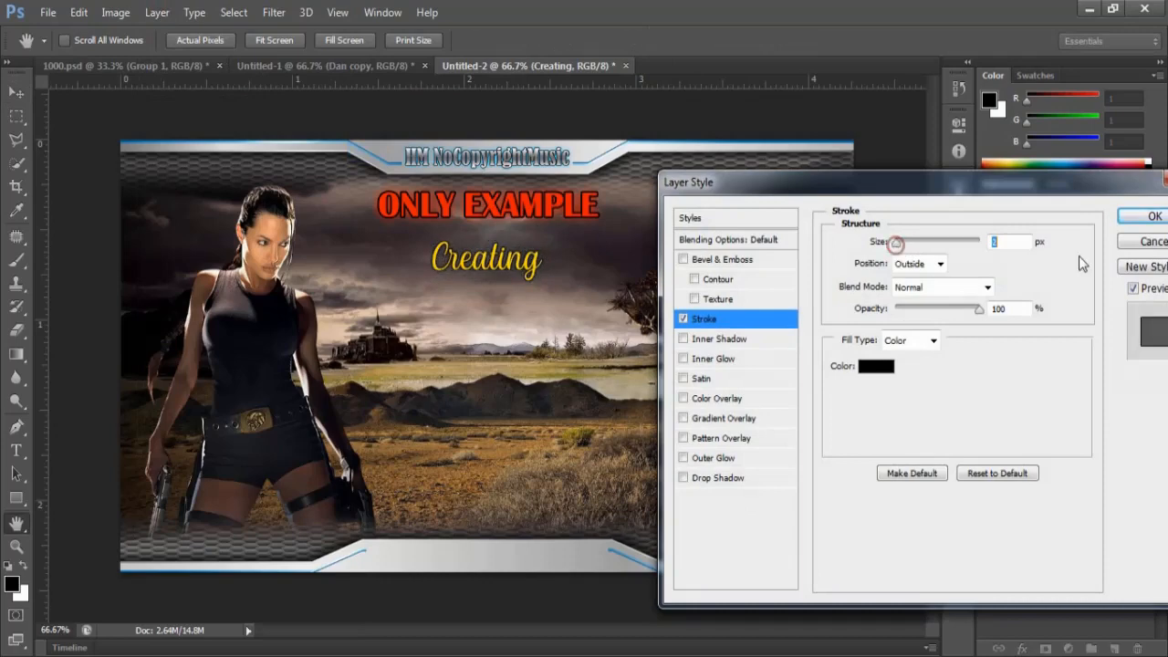
Add a Gradient Overlay to the Creating text, with the middle color stop dark gray and the first stop near-white.
{"action": "left_click", "coordinate": [727, 422]}
{"action": "left_click", "coordinate": [938, 283]}
{"action": "double_click", "coordinate": [922, 373]}
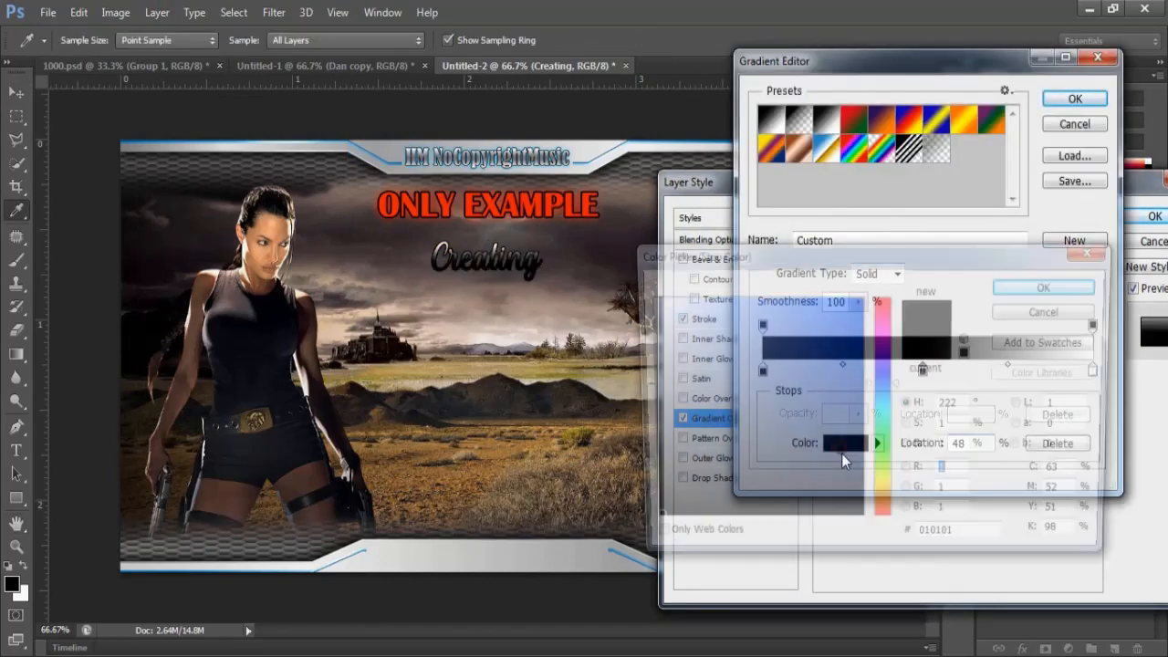
{"action": "left_click", "coordinate": [673, 491]}
{"action": "left_click", "coordinate": [1051, 285]}
{"action": "double_click", "coordinate": [770, 374]}
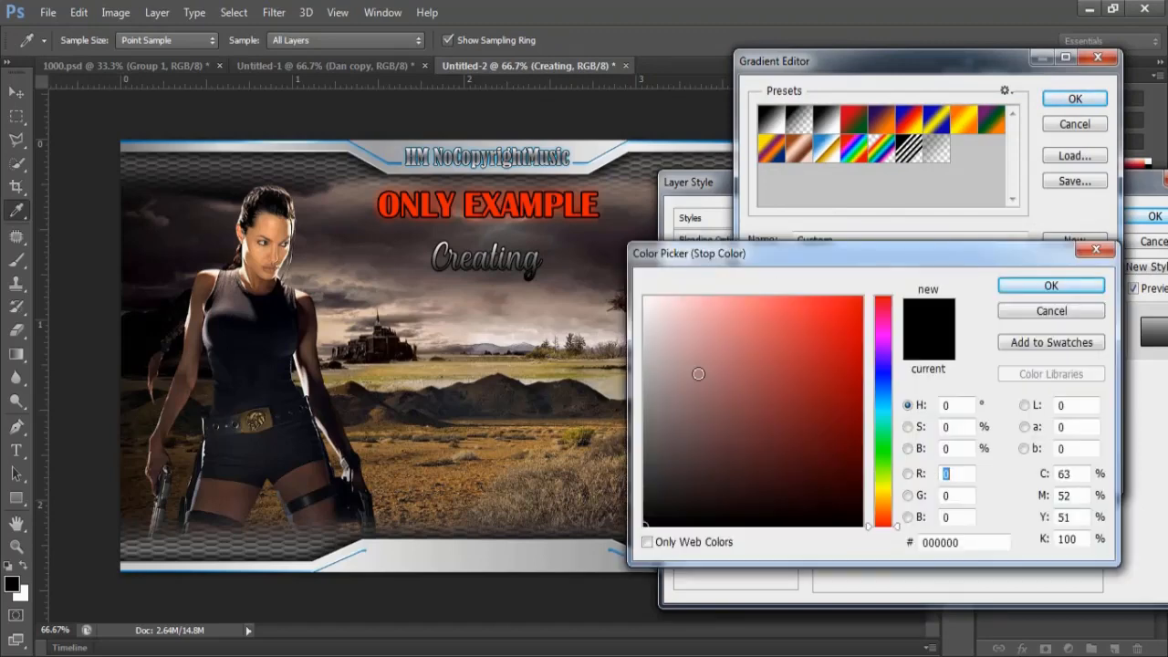
{"action": "left_click", "coordinate": [646, 314]}
{"action": "left_click", "coordinate": [1046, 289]}
{"action": "left_click", "coordinate": [1074, 100]}
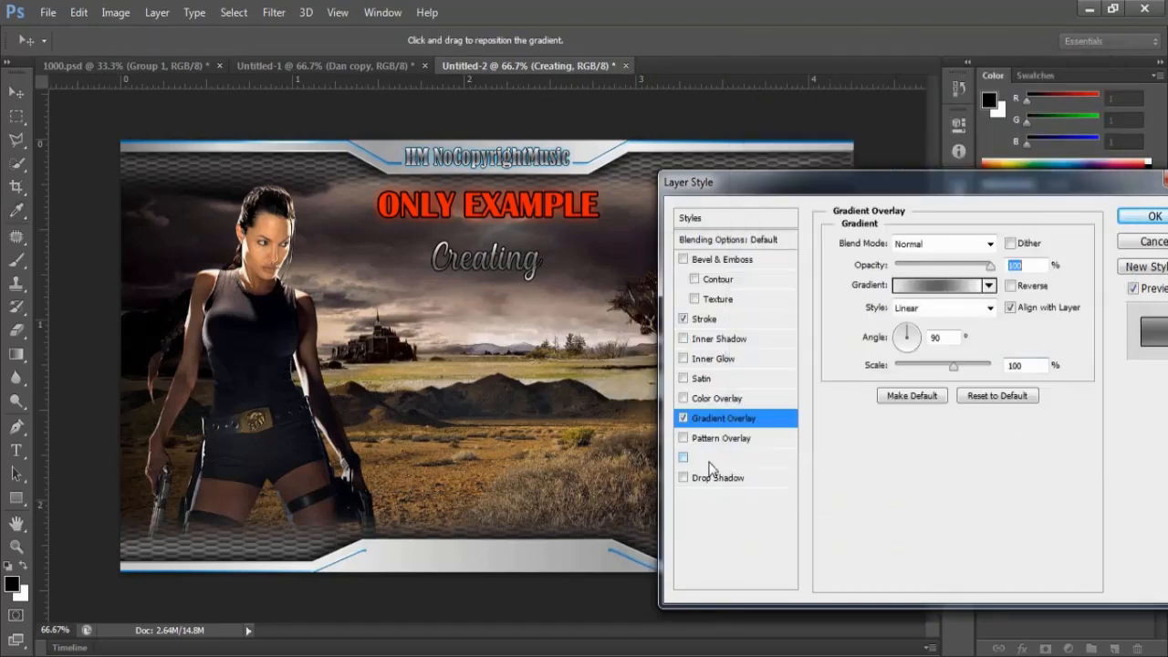
Add a red f91302 Outer Glow to Creating with Normal blend mode, 2% spread and 13 px size, and shift the text slightly down and left.
{"action": "left_click", "coordinate": [710, 457]}
{"action": "left_click", "coordinate": [877, 308]}
{"action": "left_click", "coordinate": [884, 522]}
{"action": "left_click", "coordinate": [859, 300]}
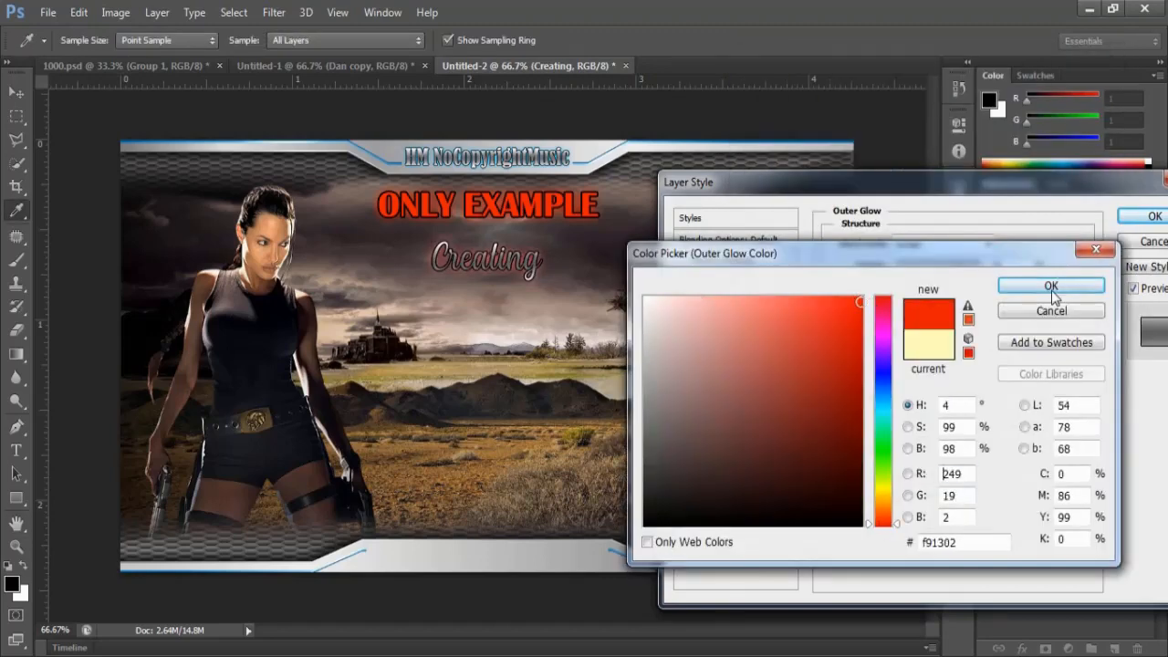
{"action": "left_click", "coordinate": [1051, 287]}
{"action": "left_click", "coordinate": [942, 244]}
{"action": "left_click", "coordinate": [940, 13]}
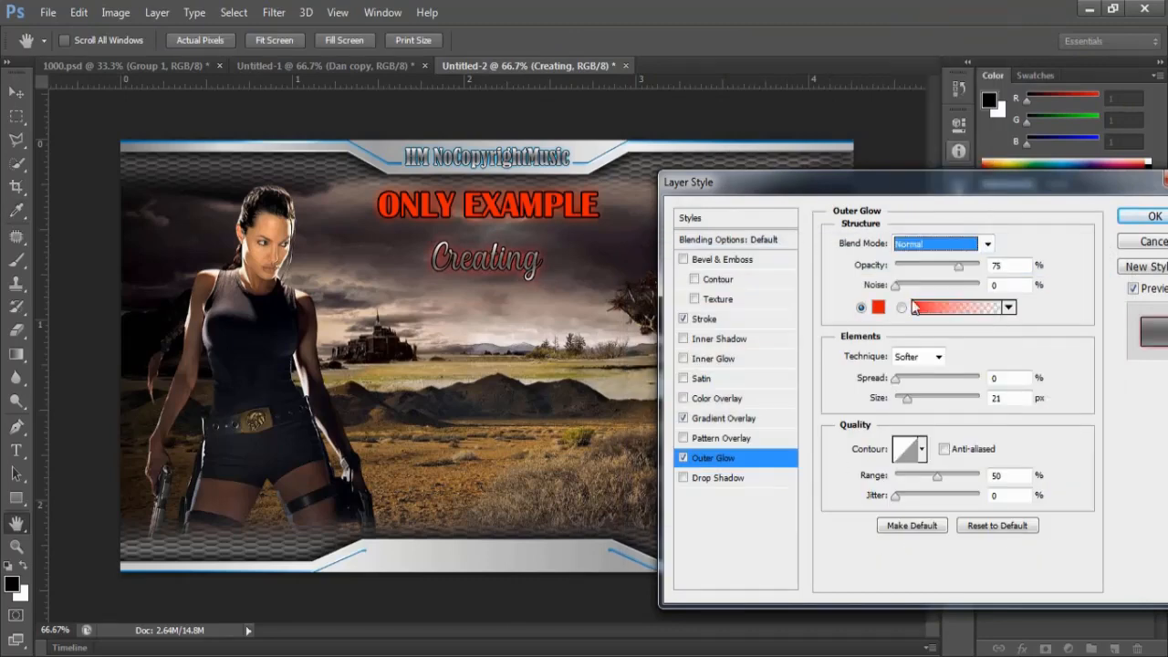
{"action": "left_click", "coordinate": [897, 379]}
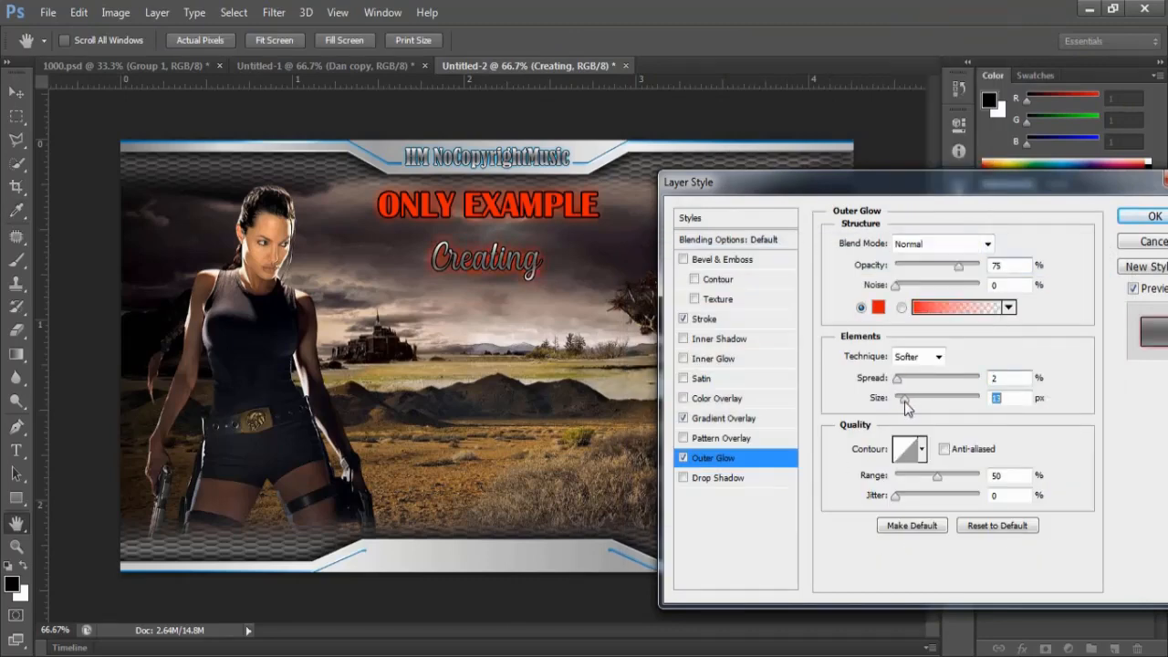
{"action": "left_click", "coordinate": [1129, 221]}
{"action": "left_click_drag", "start_coordinate": [514, 261], "coordinate": [496, 274]}
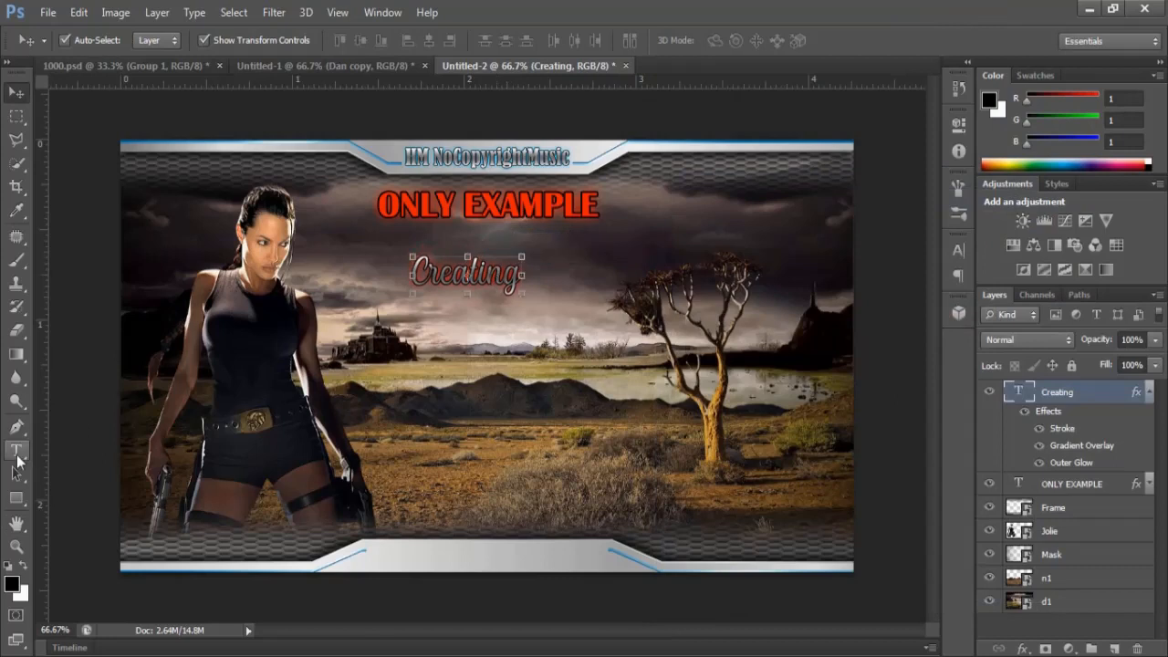
Add the yellow 14 pt text "YOUTUBE THUMBNAIL" below Creating, switch it to a different font and commit it.
{"action": "left_click", "coordinate": [17, 453]}
{"action": "left_click", "coordinate": [419, 339]}
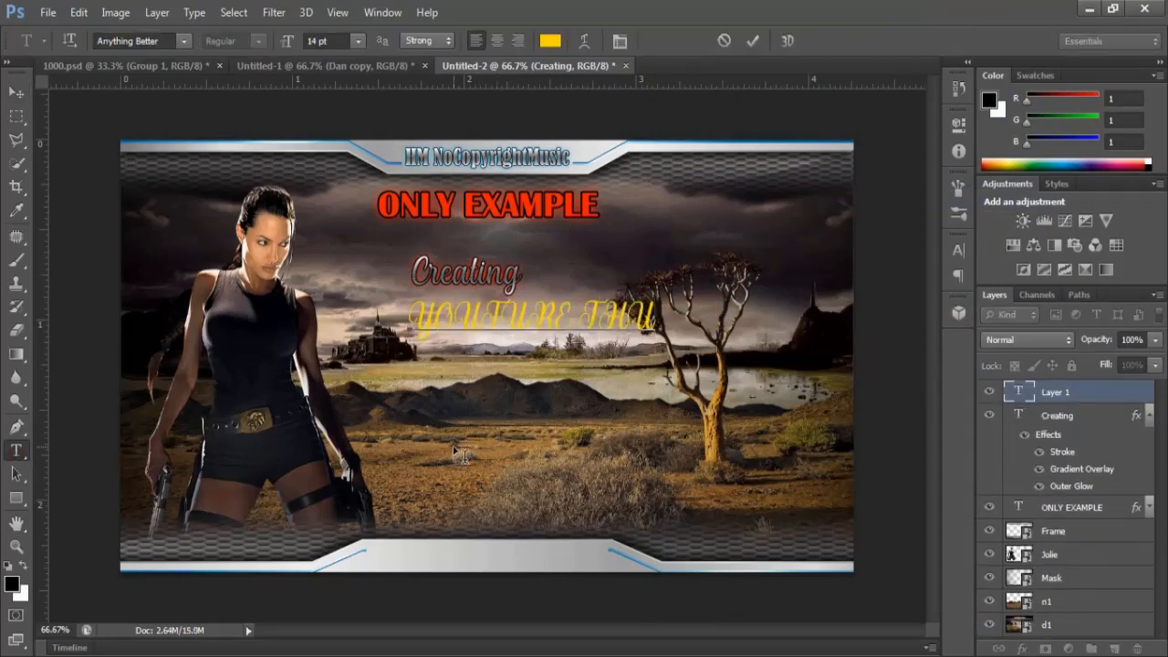
{"action": "key", "text": "ctrl+a"}
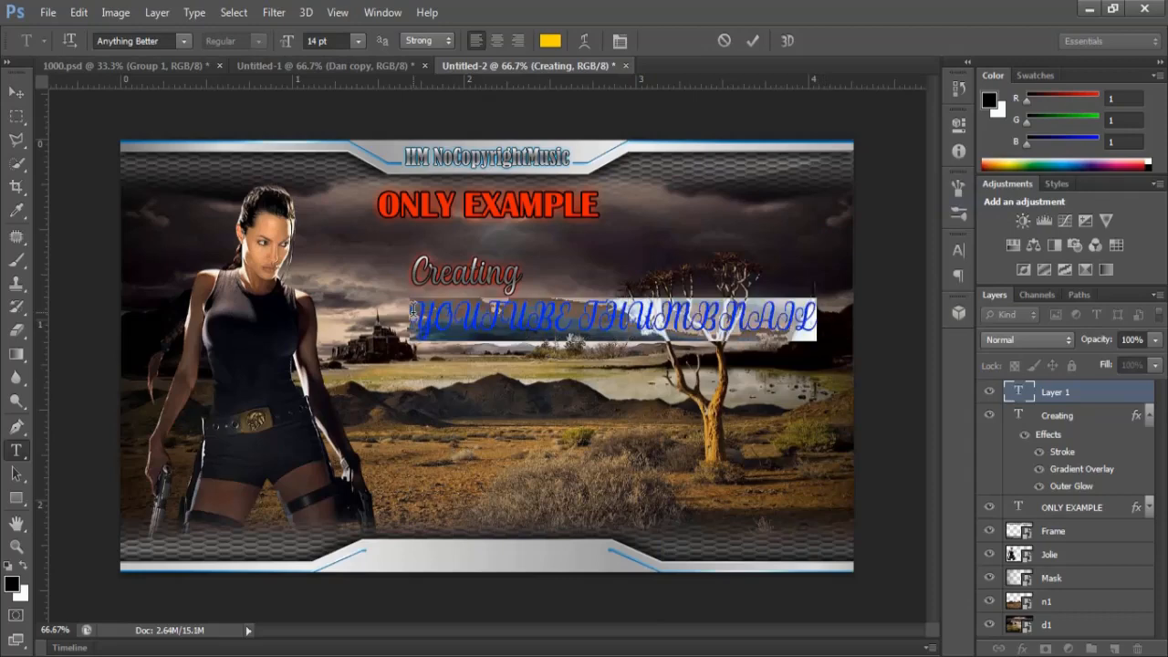
{"action": "left_click", "coordinate": [182, 40]}
{"action": "left_click", "coordinate": [103, 216]}
{"action": "left_click", "coordinate": [16, 92]}
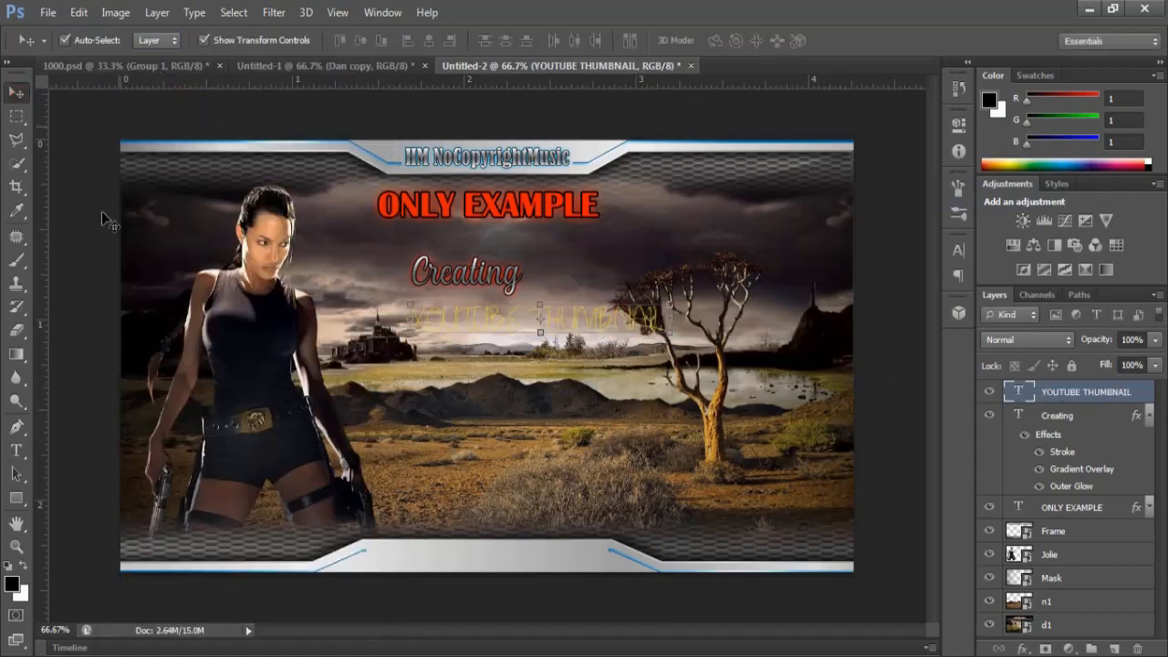
Compare further typefaces on the YOUTUBE THUMBNAIL text and set its font to 'DragonForcE.
{"action": "key", "text": "t"}
{"action": "left_click", "coordinate": [128, 42]}
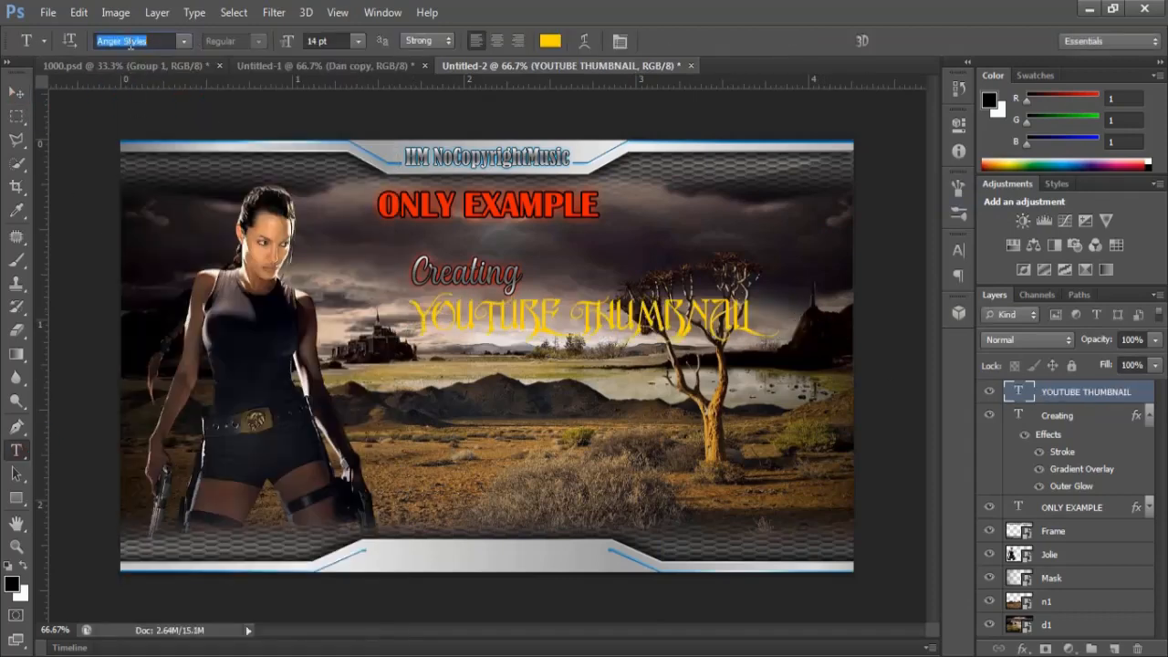
{"action": "key", "text": "Up"}
{"action": "key", "text": "Up"}
{"action": "key", "text": "Up"}
{"action": "key", "text": "Up"}
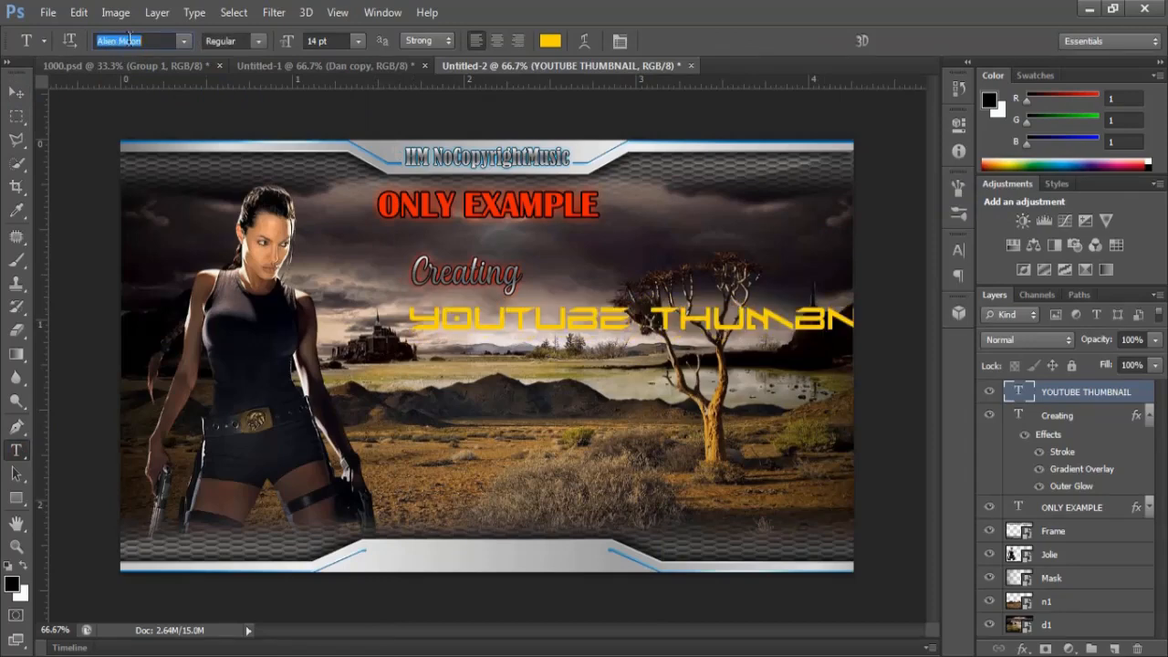
{"action": "key", "text": "Up"}
{"action": "key", "text": "Up"}
{"action": "key", "text": "Up"}
{"action": "key", "text": "Up"}
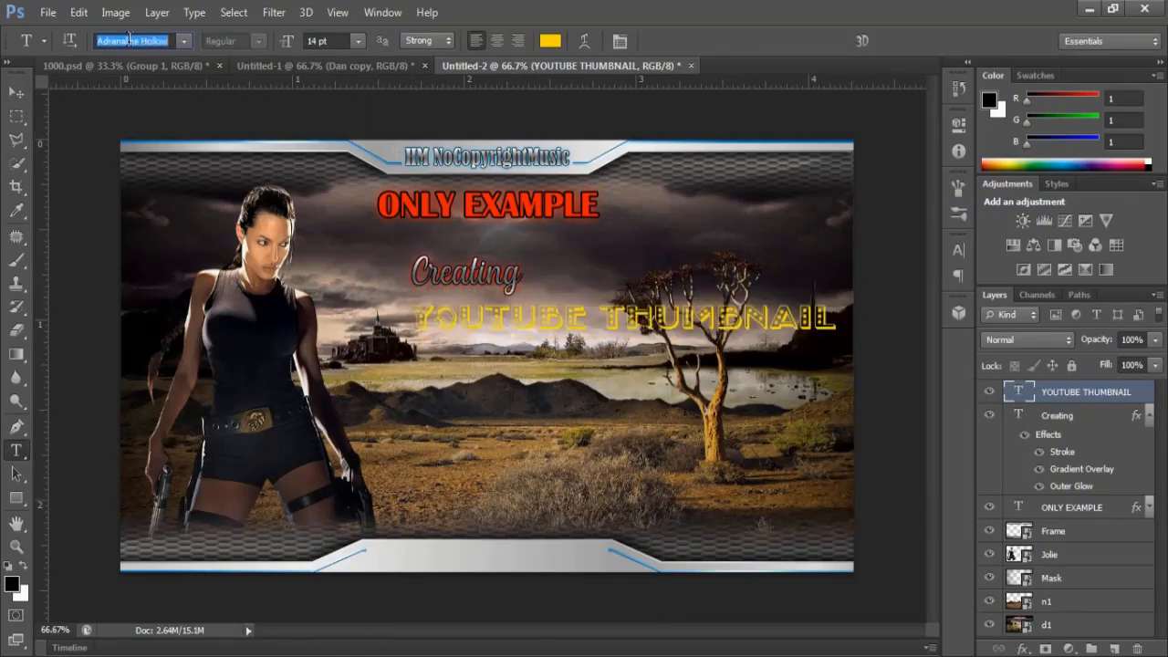
{"action": "key", "text": "Up"}
{"action": "key", "text": "Up"}
{"action": "key", "text": "Up"}
{"action": "key", "text": "Up"}
{"action": "key", "text": "Up"}
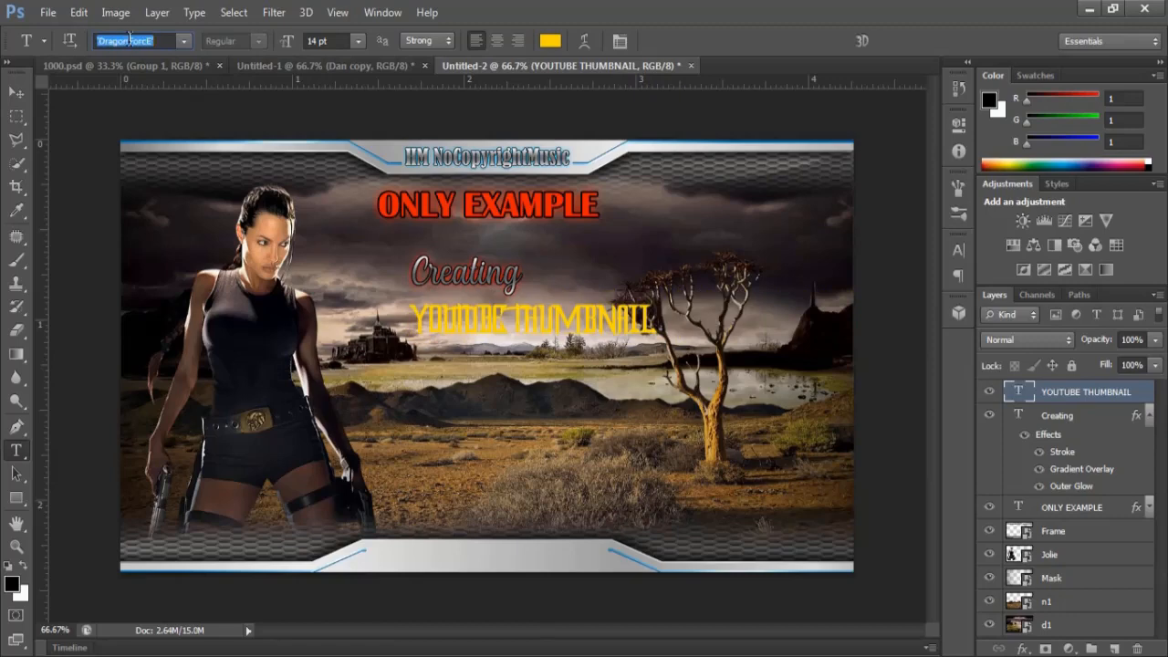
Compare further typefaces on the YOUTUBE THUMBNAIL text and set its font to the BATIK WORLD typeface.
{"action": "key", "text": "Down"}
{"action": "key", "text": "Down"}
{"action": "key", "text": "Down"}
{"action": "key", "text": "Down"}
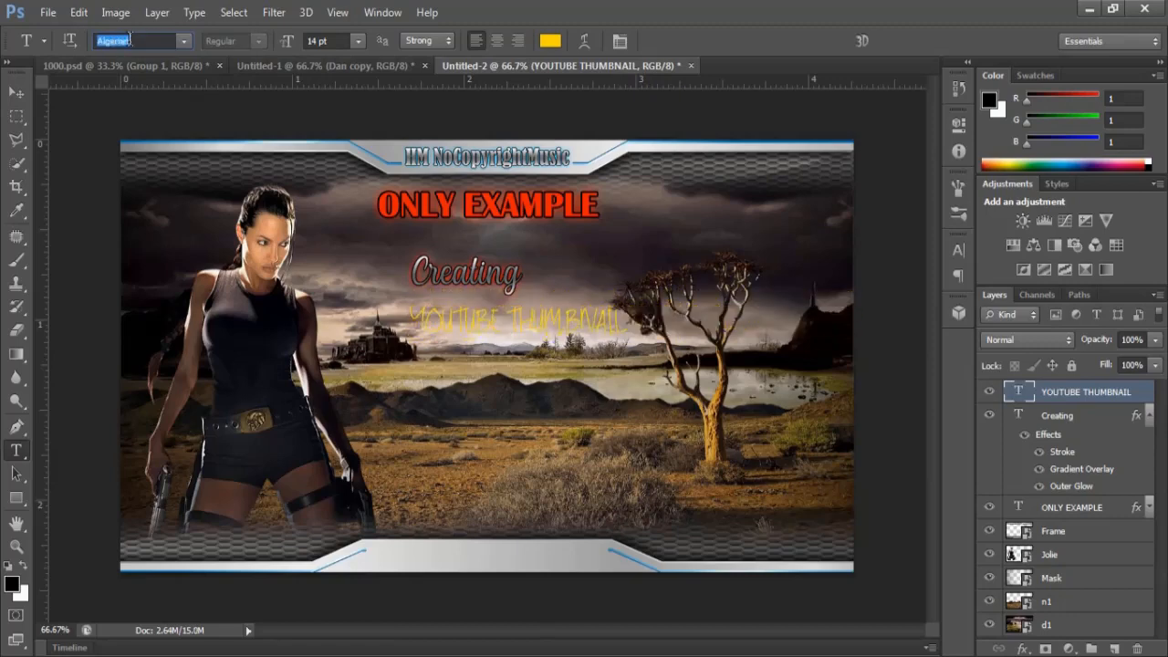
{"action": "key", "text": "Down"}
{"action": "key", "text": "Down"}
{"action": "key", "text": "Down"}
{"action": "key", "text": "Down"}
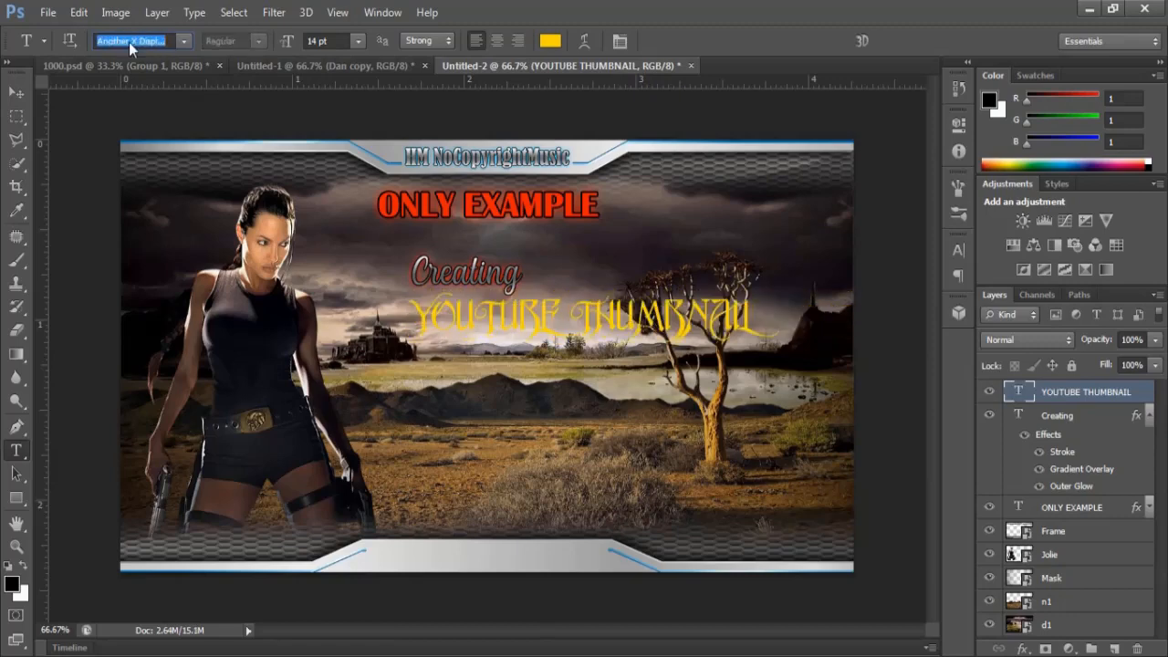
{"action": "key", "text": "Down"}
{"action": "key", "text": "Down"}
{"action": "key", "text": "Down"}
{"action": "key", "text": "Down"}
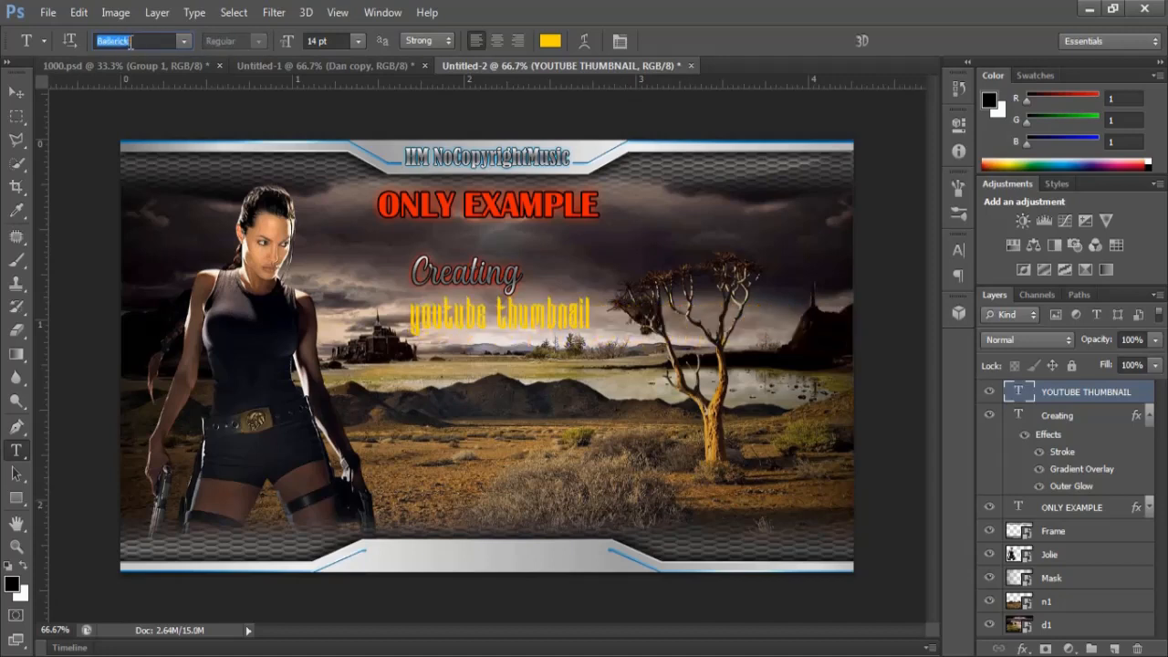
{"action": "key", "text": "Down"}
{"action": "key", "text": "Return"}
Enlarge the YOUTUBE THUMBNAIL text to about 27.17 pt and position it just below Creating.
{"action": "key", "text": "v"}
{"action": "left_click_drag", "start_coordinate": [677, 322], "coordinate": [606, 369]}
{"action": "left_click_drag", "start_coordinate": [605, 305], "coordinate": [606, 296]}
{"action": "left_click_drag", "start_coordinate": [403, 332], "coordinate": [389, 332]}
Enlarge the Creating text and align its start with the beginning of YOUTUBE THUMBNAIL.
{"action": "left_click", "coordinate": [16, 92]}
{"action": "left_click", "coordinate": [500, 277]}
{"action": "left_click_drag", "start_coordinate": [500, 276], "coordinate": [549, 273]}
{"action": "left_click", "coordinate": [17, 94]}
{"action": "left_click", "coordinate": [500, 274]}
Try a Gradient Overlay on the YOUTUBE THUMBNAIL text with a dark gray middle stop and a medium gray first stop.
{"action": "left_click", "coordinate": [505, 319]}
{"action": "left_click", "coordinate": [157, 12]}
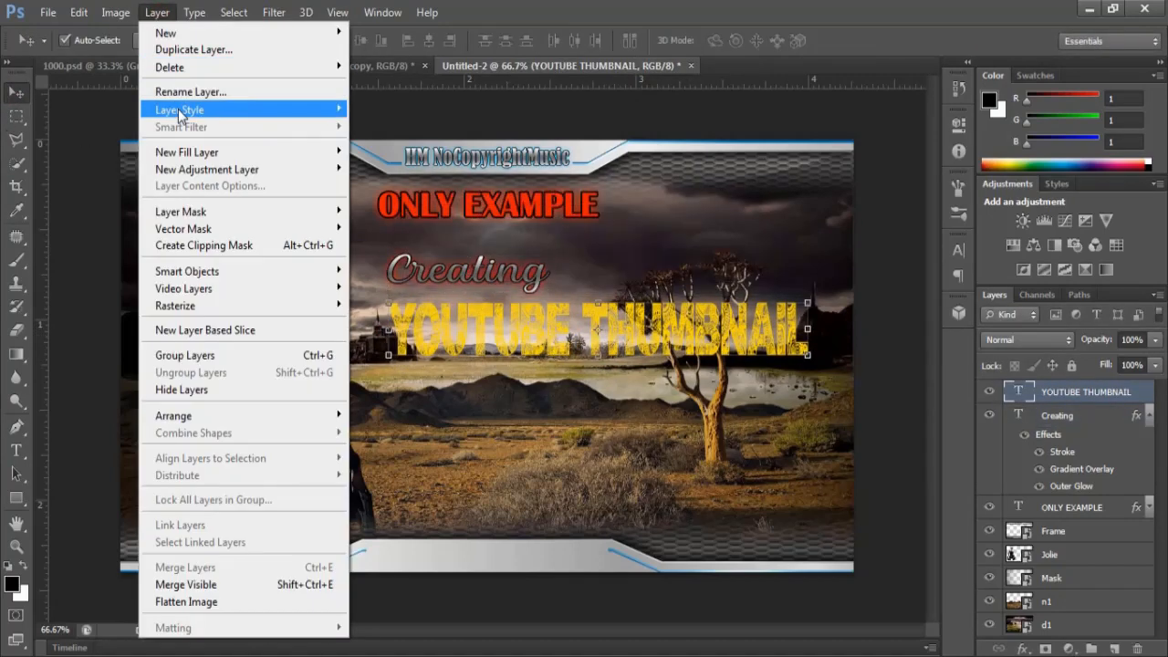
{"action": "mouse_move", "coordinate": [182, 108]}
{"action": "left_click", "coordinate": [397, 230]}
{"action": "left_click", "coordinate": [945, 294]}
{"action": "left_click", "coordinate": [923, 370]}
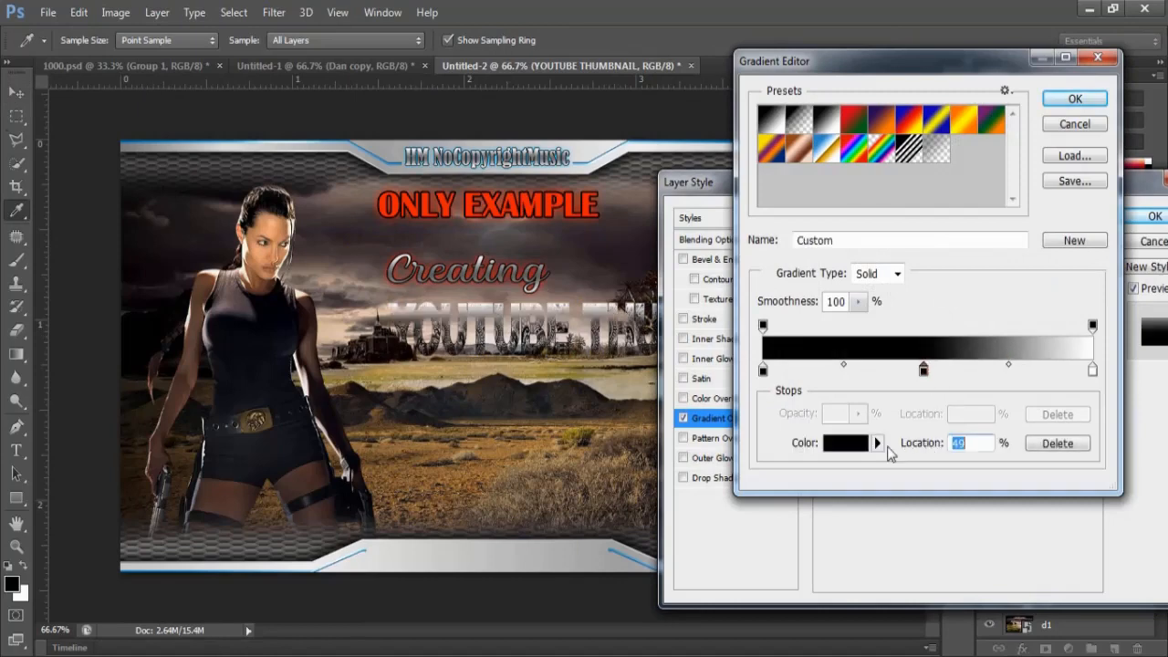
{"action": "left_click", "coordinate": [845, 442]}
{"action": "left_click", "coordinate": [647, 490]}
{"action": "left_click", "coordinate": [1057, 285]}
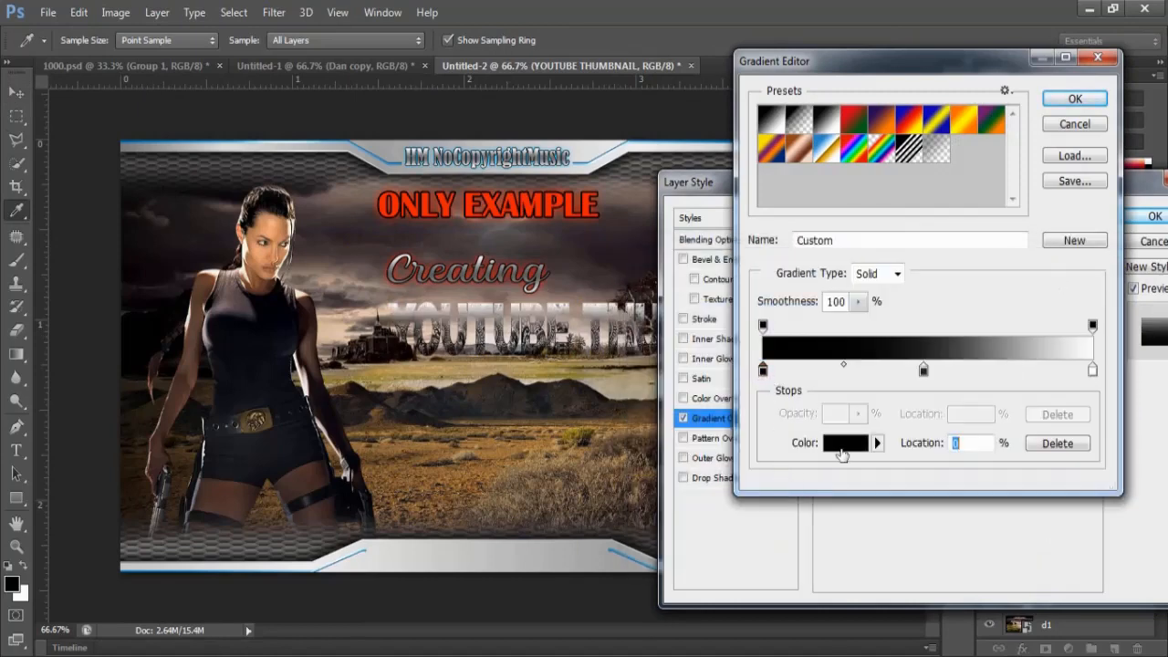
{"action": "left_click", "coordinate": [845, 442]}
{"action": "left_click", "coordinate": [646, 429]}
{"action": "left_click", "coordinate": [1055, 286]}
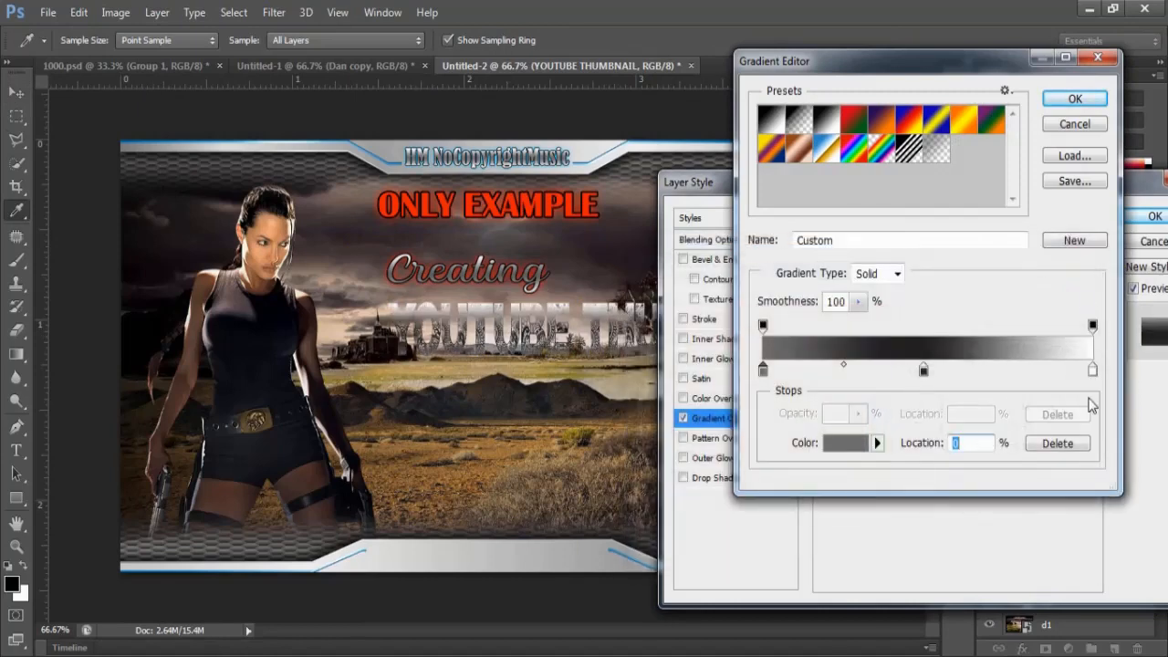
{"action": "left_click", "coordinate": [1075, 99]}
Give YOUTUBE THUMBNAIL a 2 px black Stroke and a red Outer Glow with Normal blend mode and 1% spread, without the Gradient Overlay.
{"action": "left_click", "coordinate": [704, 318]}
{"action": "left_click_drag", "start_coordinate": [907, 244], "coordinate": [897, 248]}
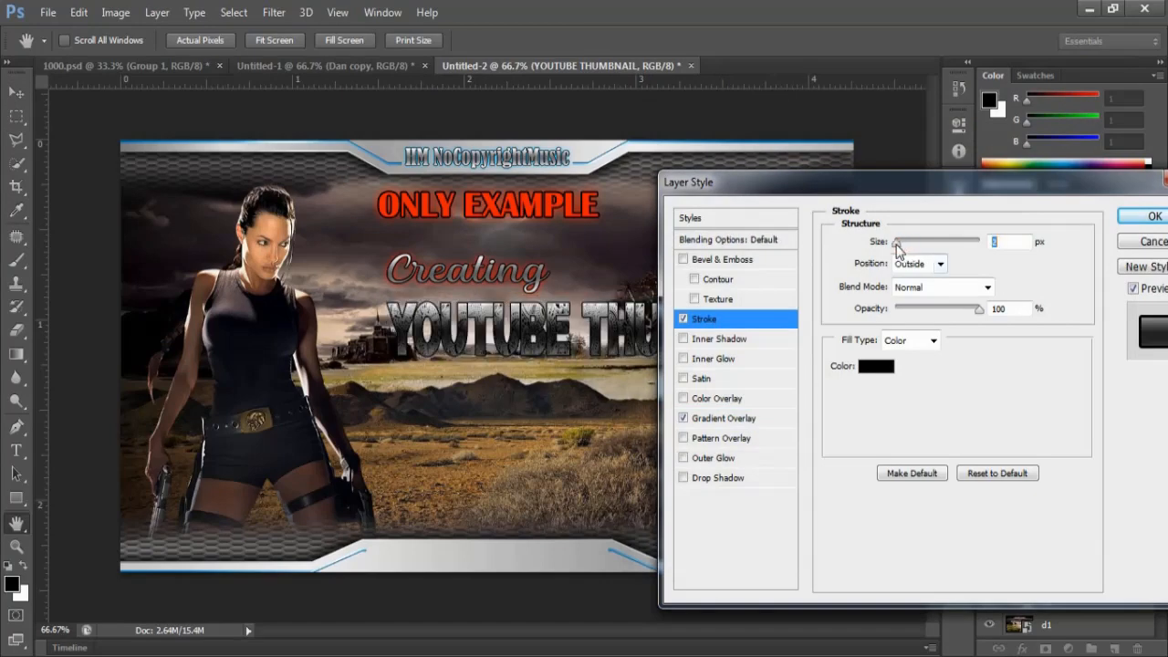
{"action": "left_click", "coordinate": [714, 459]}
{"action": "left_click", "coordinate": [884, 319]}
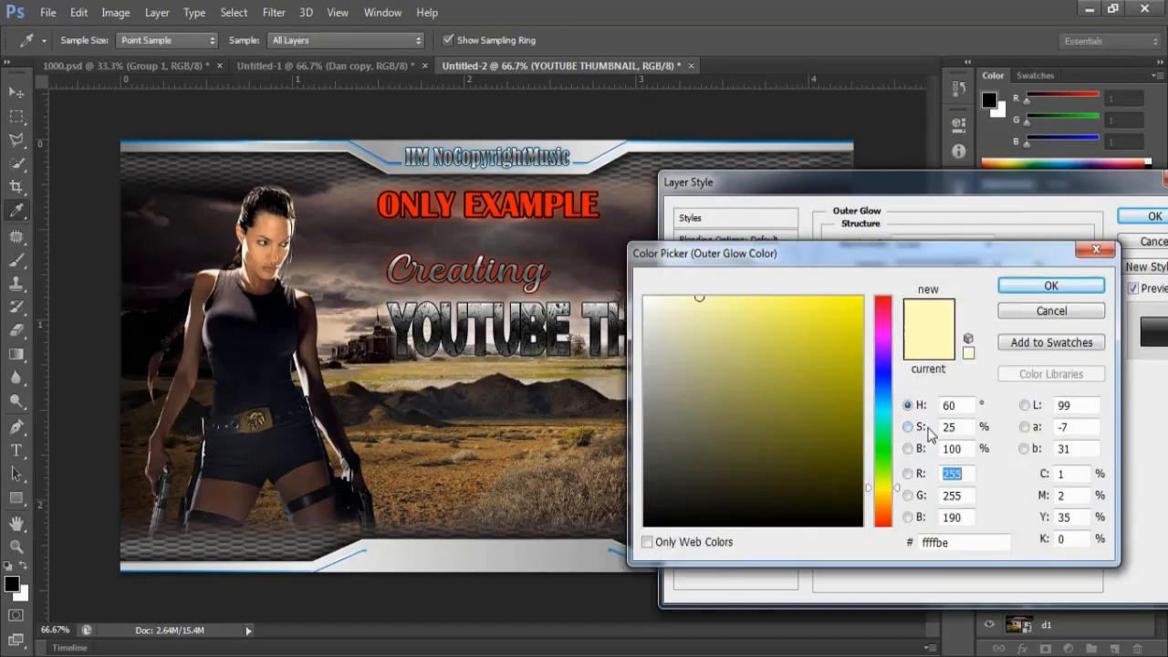
{"action": "left_click", "coordinate": [882, 526]}
{"action": "left_click", "coordinate": [859, 302]}
{"action": "left_click", "coordinate": [1051, 286]}
{"action": "left_click", "coordinate": [985, 242]}
{"action": "left_click", "coordinate": [979, 244]}
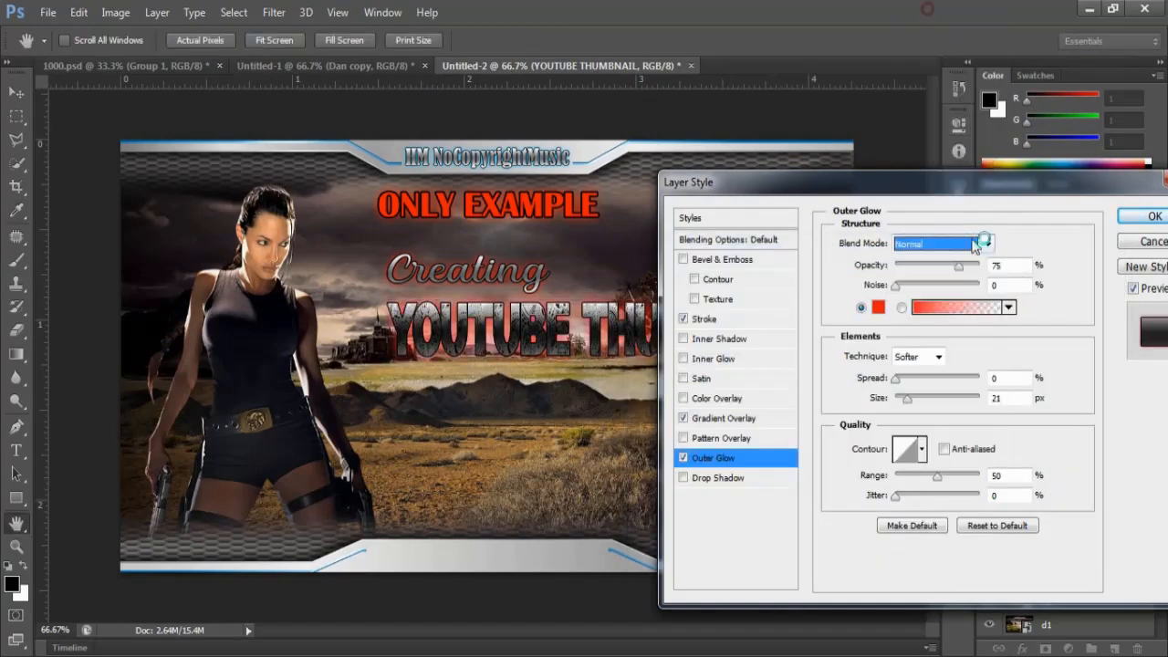
{"action": "left_click", "coordinate": [901, 381]}
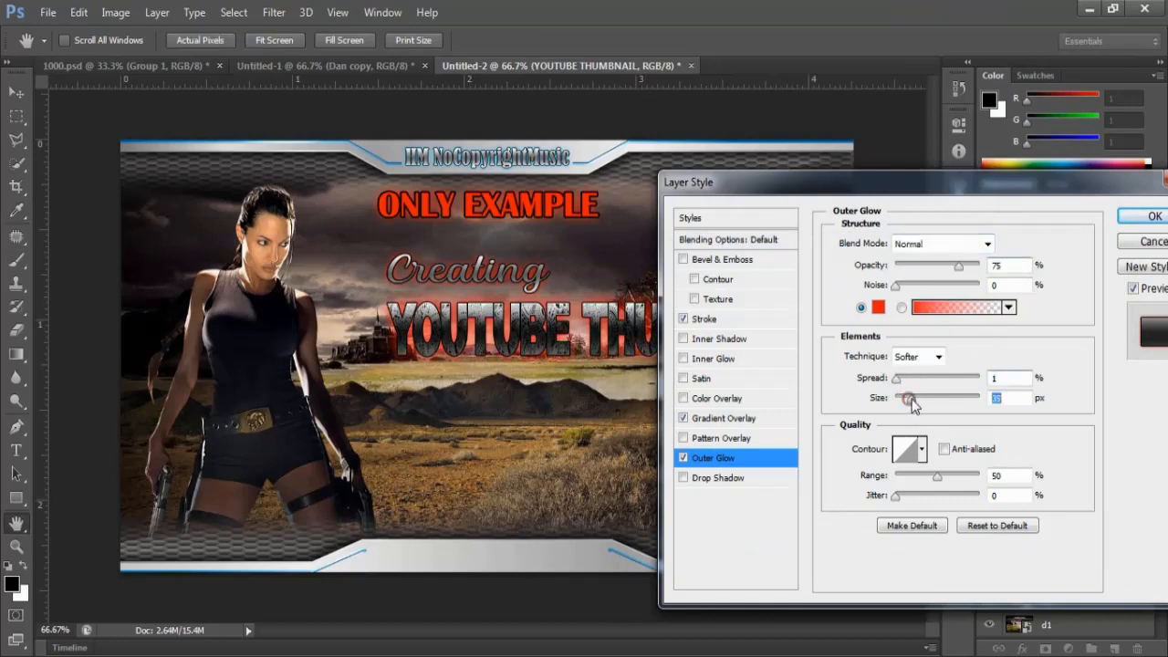
{"action": "key", "text": "Return"}
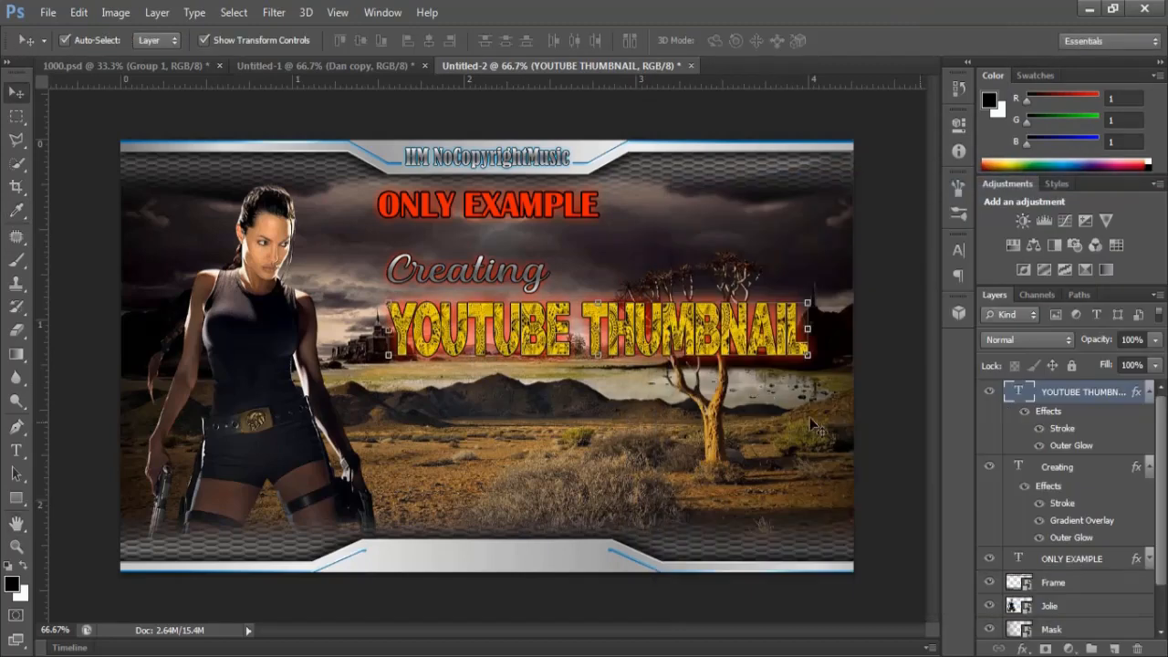
Add the 14 pt text "For beginer" and move it beneath the word THUMBNAIL.
{"action": "key", "text": "t"}
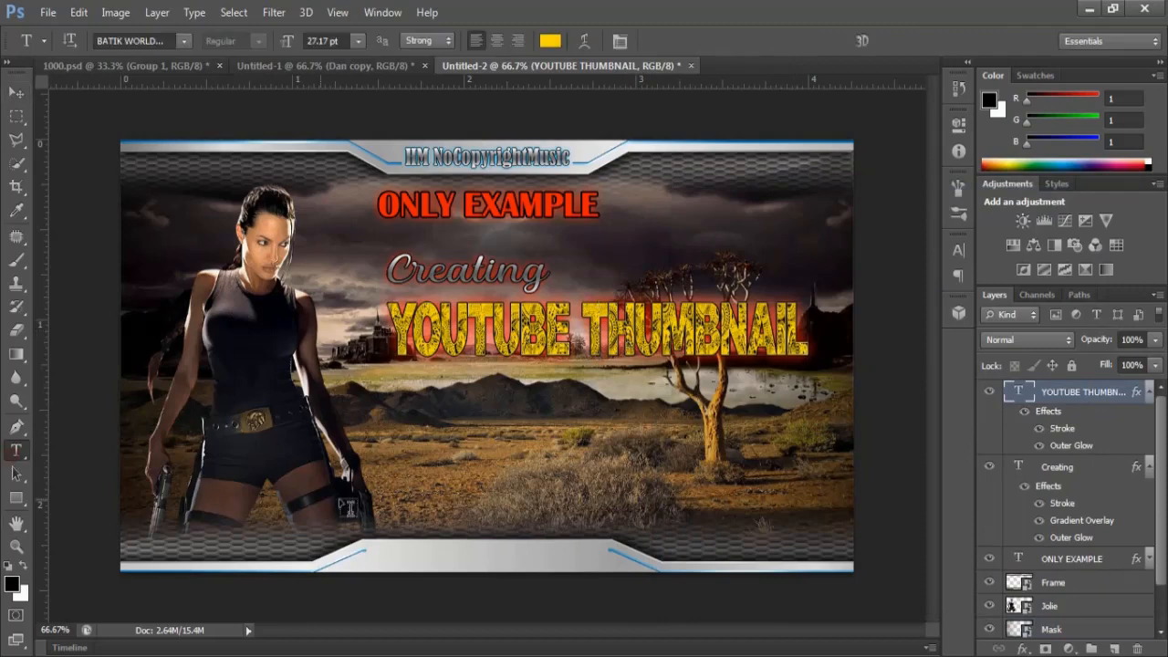
{"action": "left_click", "coordinate": [396, 419]}
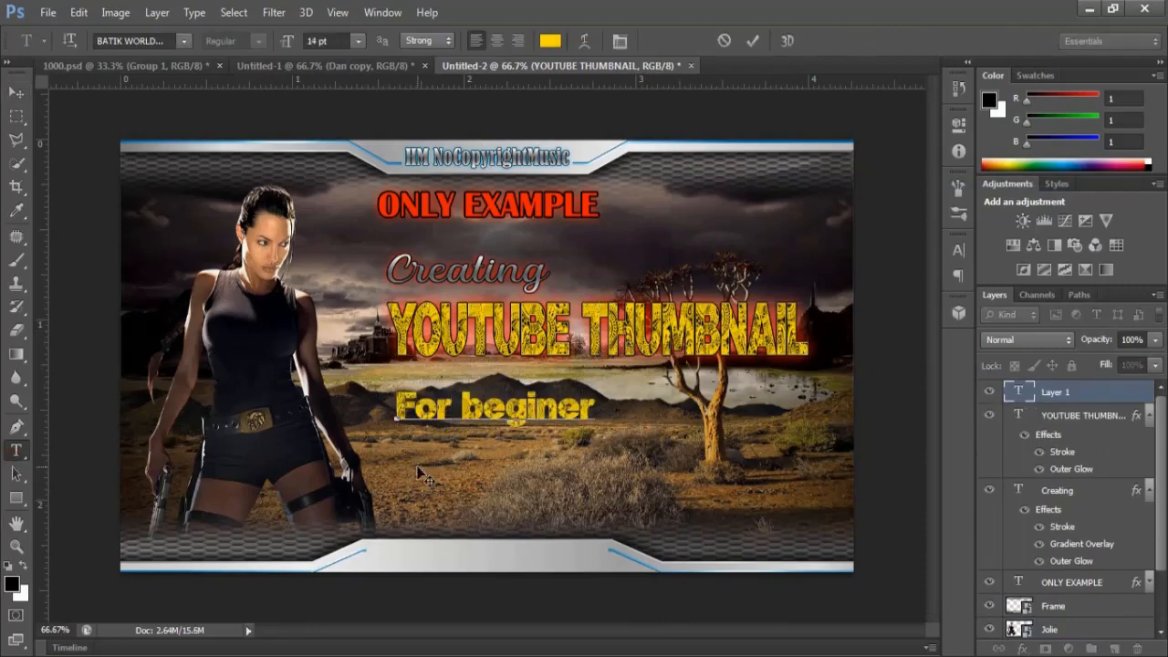
{"action": "left_click", "coordinate": [17, 94]}
{"action": "left_click_drag", "start_coordinate": [531, 418], "coordinate": [736, 410]}
Compare typefaces on the For beginer text, set its font to Brightness and shift it slightly left.
{"action": "left_click", "coordinate": [17, 451]}
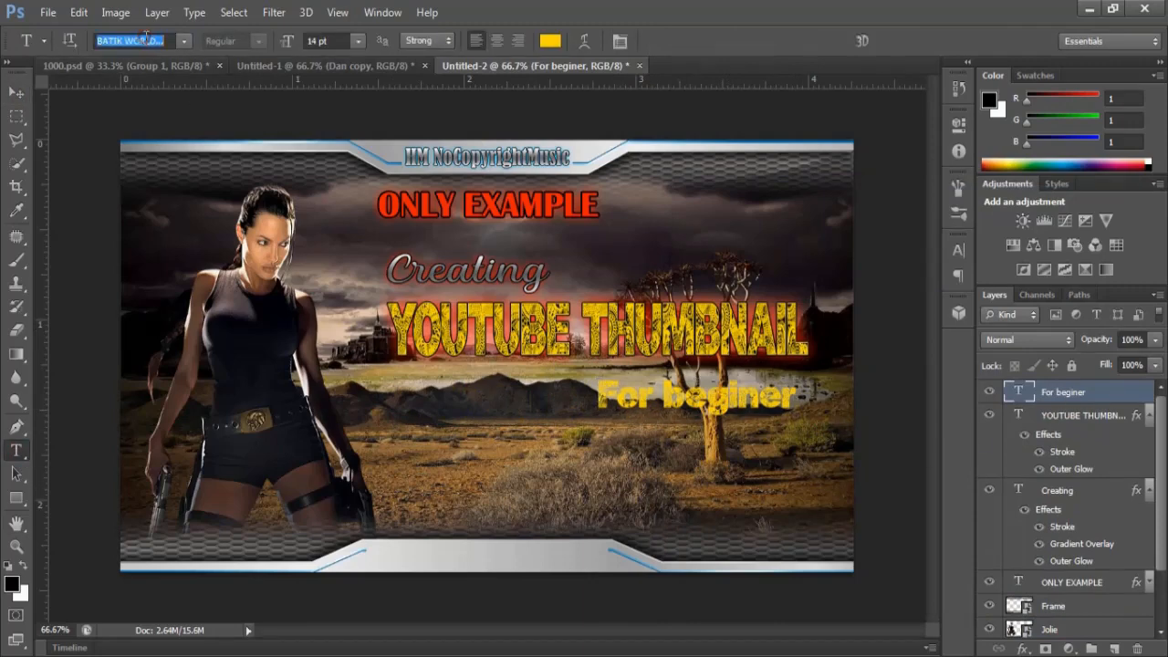
{"action": "key", "text": "Down"}
{"action": "key", "text": "Down"}
{"action": "key", "text": "Down"}
{"action": "key", "text": "Down"}
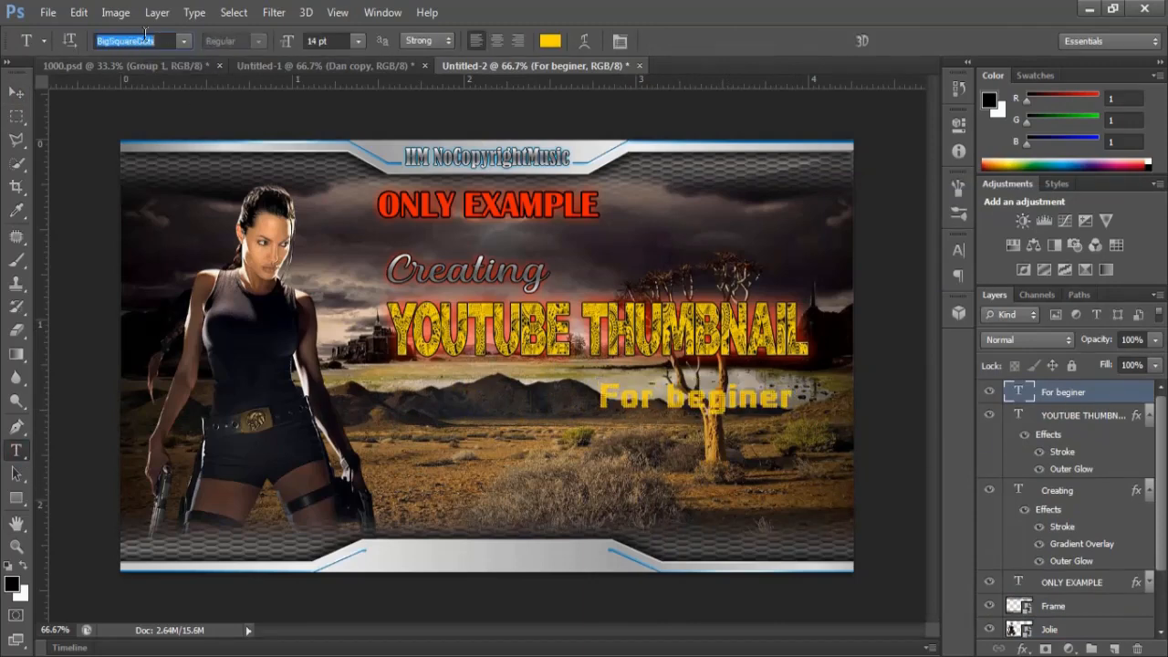
{"action": "key", "text": "Down"}
{"action": "key", "text": "Down"}
{"action": "key", "text": "Down"}
{"action": "key", "text": "Down"}
{"action": "key", "text": "Down"}
{"action": "key", "text": "Down"}
{"action": "key", "text": "Down"}
{"action": "key", "text": "Down"}
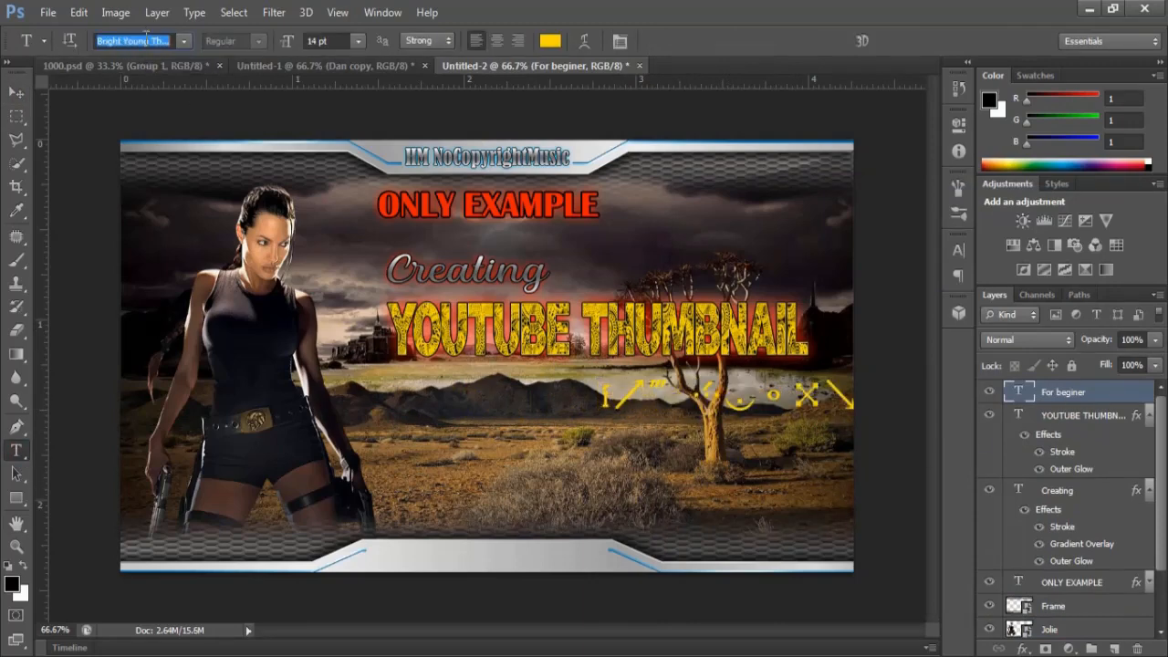
{"action": "key", "text": "Down"}
{"action": "key", "text": "Down"}
{"action": "left_click", "coordinate": [18, 93]}
{"action": "left_click_drag", "start_coordinate": [774, 401], "coordinate": [754, 402]}
Change the For beginer text color to light gray d1ccc9 after trying other hues.
{"action": "left_click", "coordinate": [16, 450]}
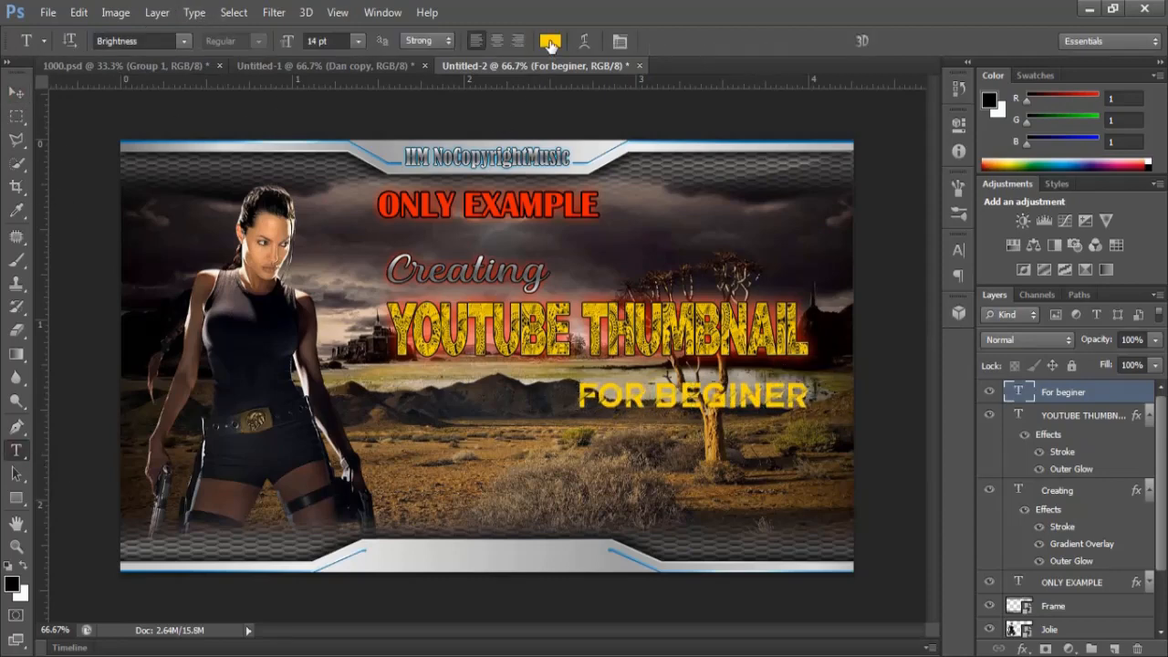
{"action": "left_click", "coordinate": [551, 40]}
{"action": "left_click_drag", "start_coordinate": [600, 259], "coordinate": [119, 169]}
{"action": "left_click", "coordinate": [306, 373]}
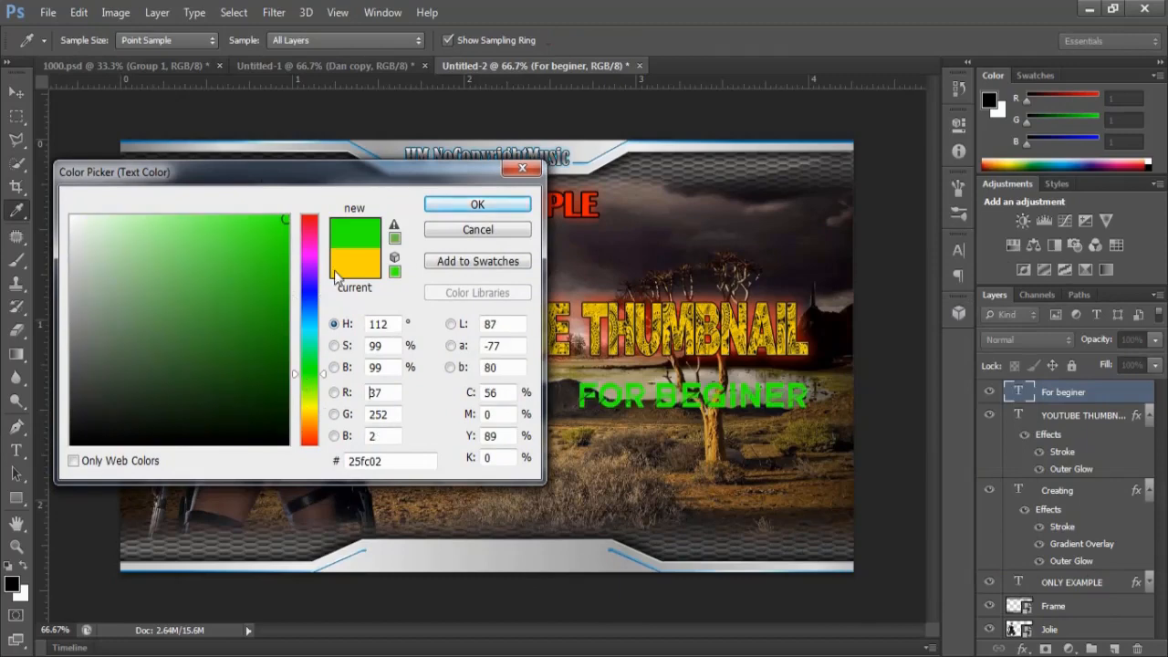
{"action": "left_click", "coordinate": [309, 257]}
{"action": "left_click", "coordinate": [309, 430]}
{"action": "left_click", "coordinate": [76, 348]}
{"action": "left_click", "coordinate": [79, 256]}
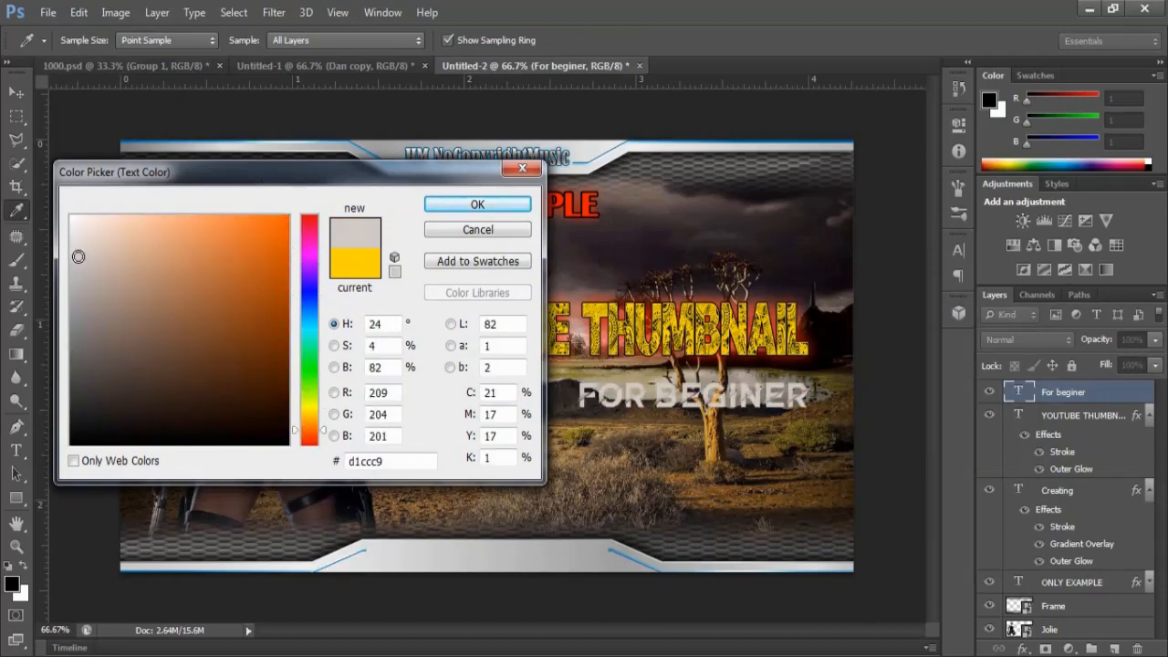
{"action": "left_click", "coordinate": [459, 203]}
Add a thin black Stroke to the For beginer text.
{"action": "left_click", "coordinate": [157, 12]}
{"action": "mouse_move", "coordinate": [183, 109]}
{"action": "left_click", "coordinate": [378, 152]}
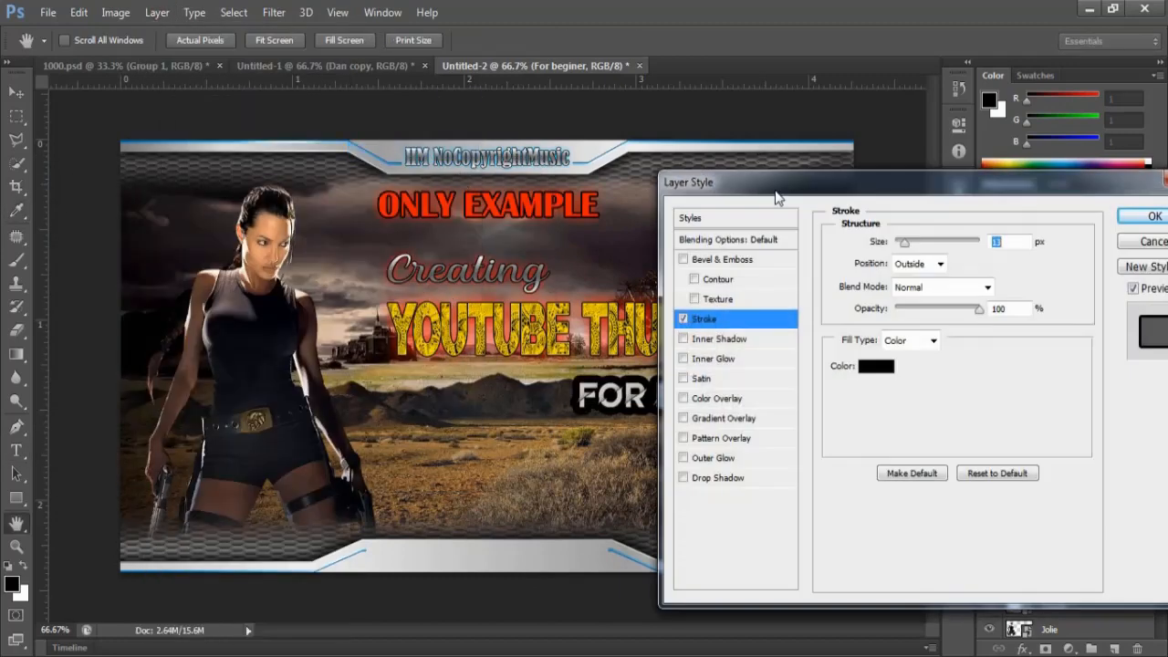
{"action": "left_click_drag", "start_coordinate": [776, 192], "coordinate": [181, 144]}
{"action": "left_click_drag", "start_coordinate": [308, 199], "coordinate": [300, 199]}
Add a red Outer Glow with Normal blend mode and reduced size to For beginer, and move the text up close under THUMBNAIL.
{"action": "left_click", "coordinate": [117, 414]}
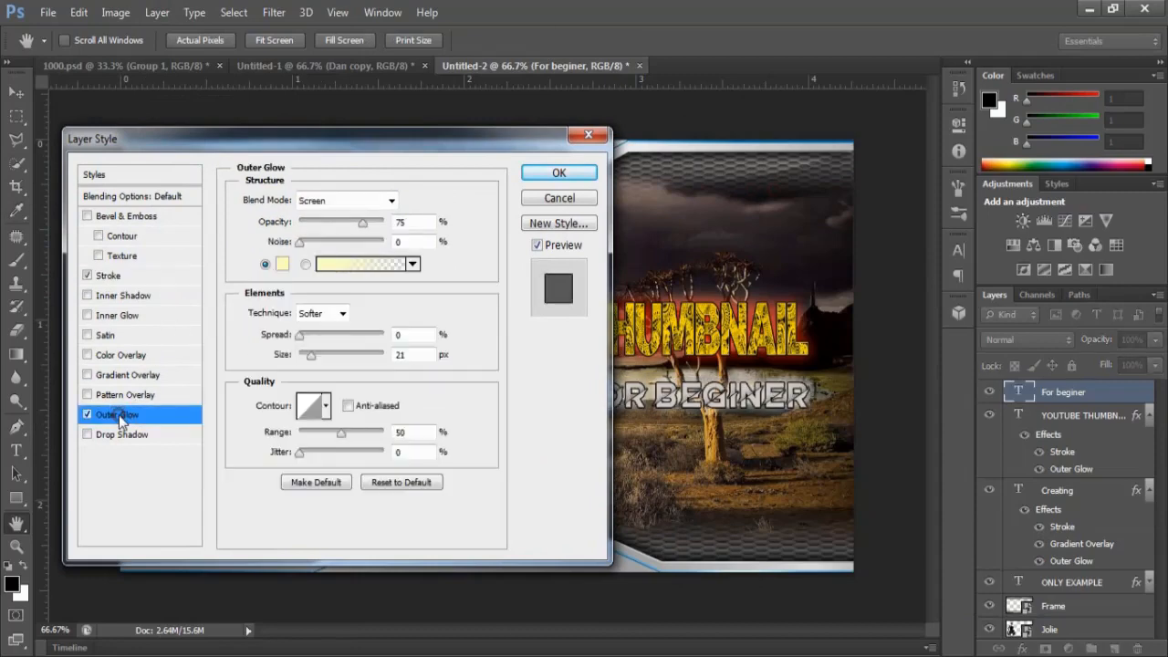
{"action": "left_click", "coordinate": [315, 264]}
{"action": "left_click", "coordinate": [309, 441]}
{"action": "left_click", "coordinate": [287, 220]}
{"action": "left_click", "coordinate": [477, 204]}
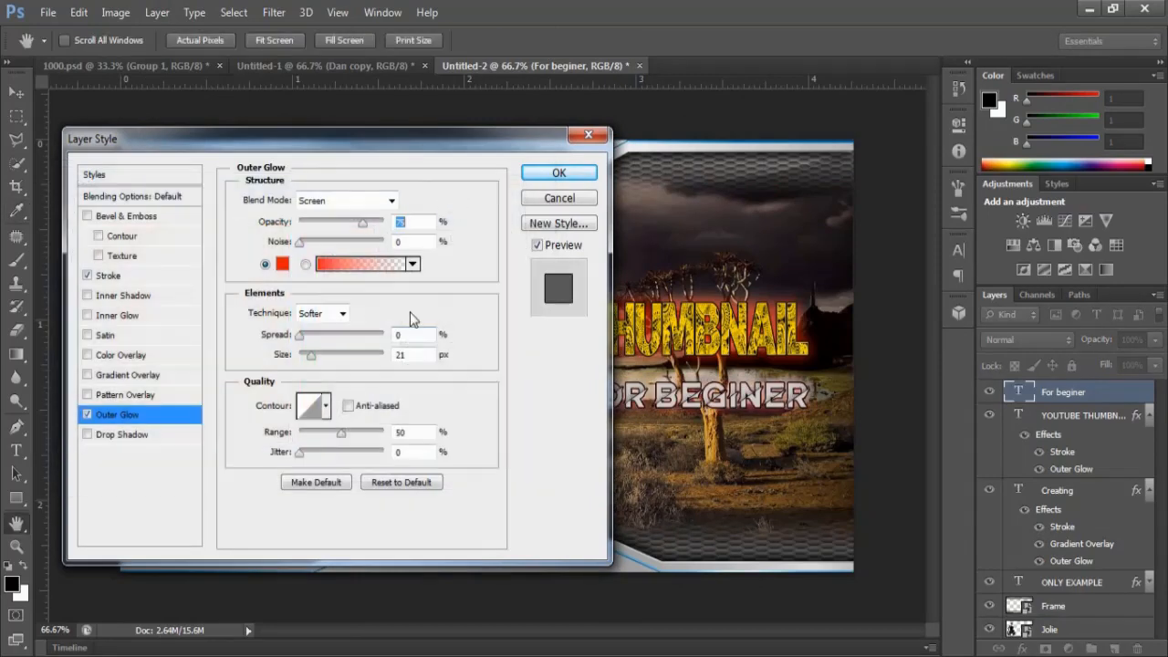
{"action": "left_click", "coordinate": [347, 200]}
{"action": "left_click", "coordinate": [315, 216]}
{"action": "left_click_drag", "start_coordinate": [311, 359], "coordinate": [307, 359]}
{"action": "left_click", "coordinate": [559, 172]}
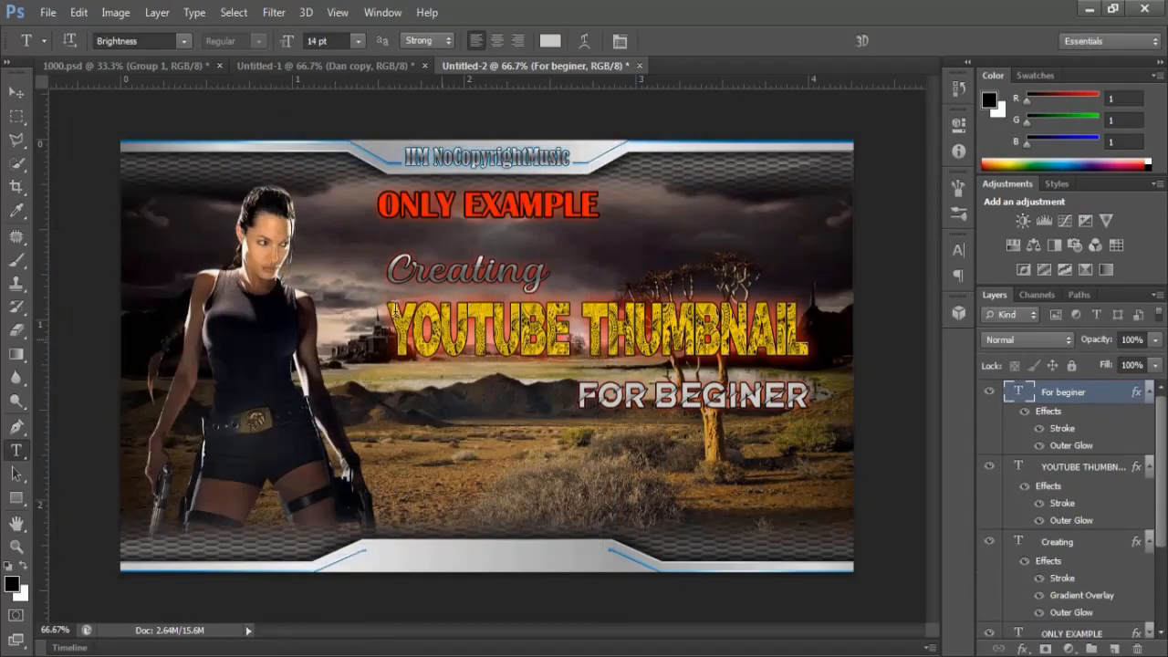
{"action": "key", "text": "v"}
{"action": "mouse_move", "coordinate": [757, 405]}
{"action": "left_mouse_down"}
{"action": "mouse_move", "coordinate": [774, 406]}
{"action": "mouse_move", "coordinate": [774, 392]}
{"action": "left_mouse_up"}
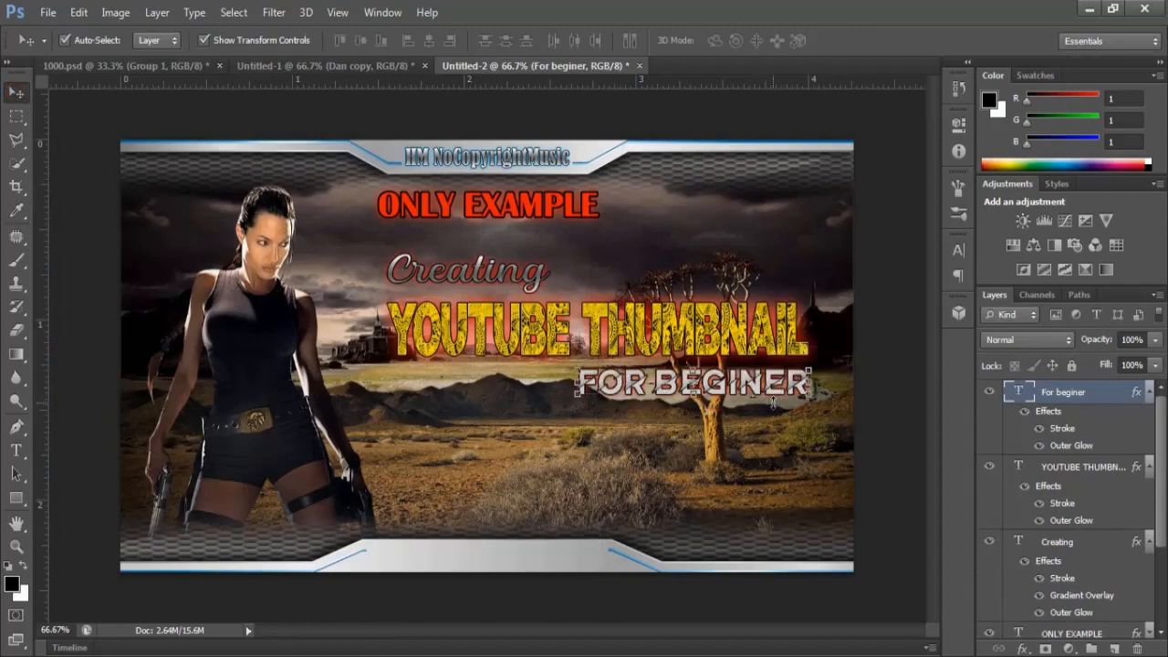
{"action": "left_click", "coordinate": [868, 434]}
Add the text "Photoshop CS6" over the frame's lower bar in the Brightness font at 14 pt.
{"action": "left_click", "coordinate": [417, 568]}
{"action": "key", "text": "t"}
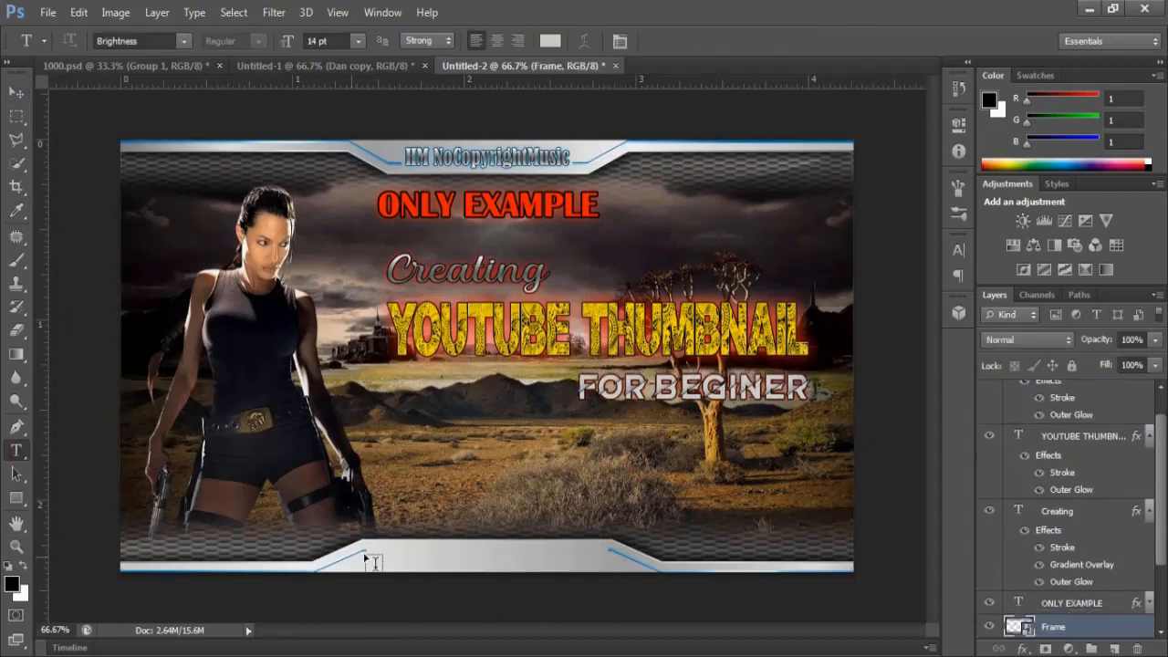
{"action": "left_click", "coordinate": [370, 547]}
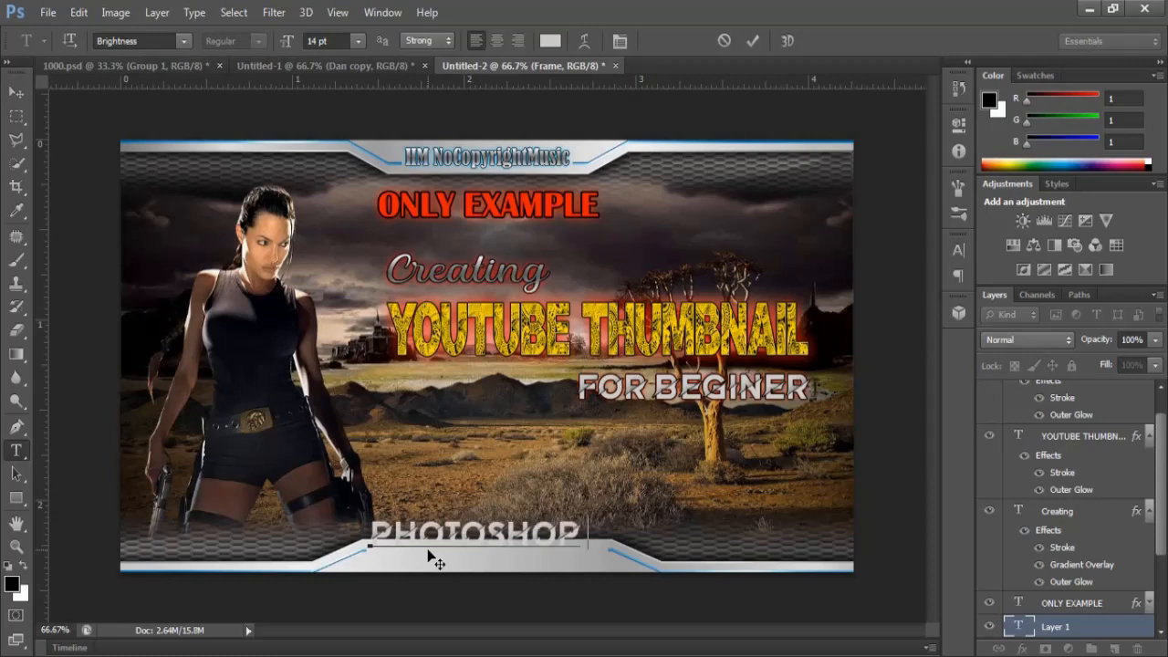
{"action": "type", "text": "Photoshop CS6"}
{"action": "left_click", "coordinate": [14, 91]}
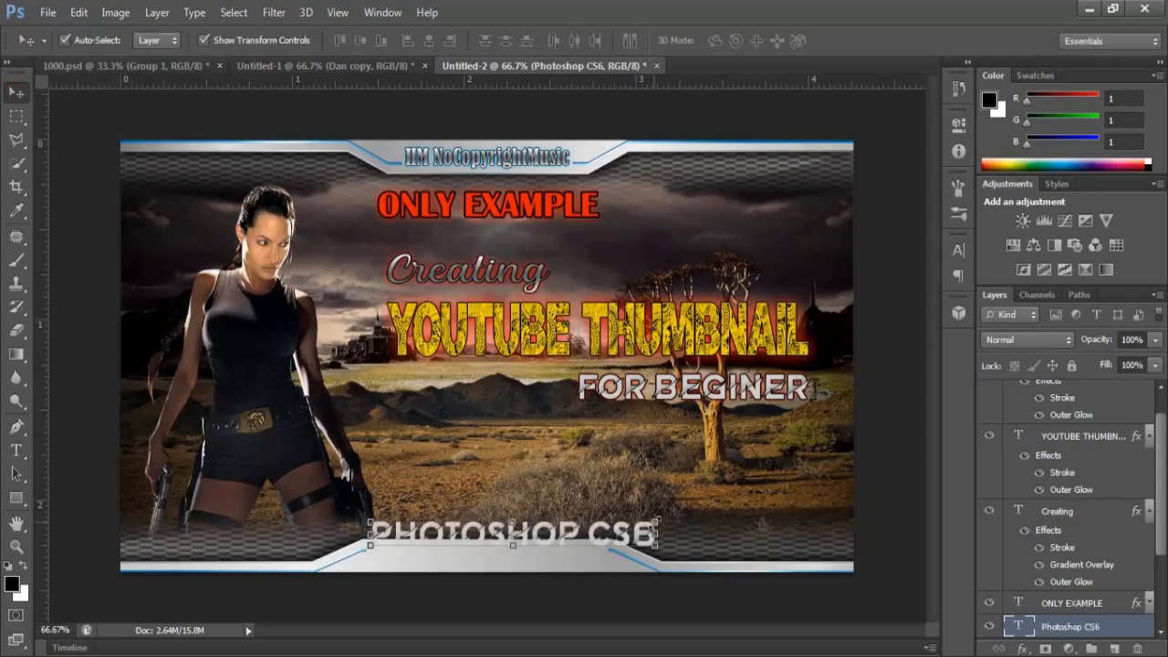
Scale the Photoshop CS6 text to about 75% and fit it inside the frame's lower bar.
{"action": "key", "text": "ctrl+t"}
{"action": "left_click_drag", "start_coordinate": [657, 548], "coordinate": [543, 559]}
{"action": "left_click", "coordinate": [17, 92]}
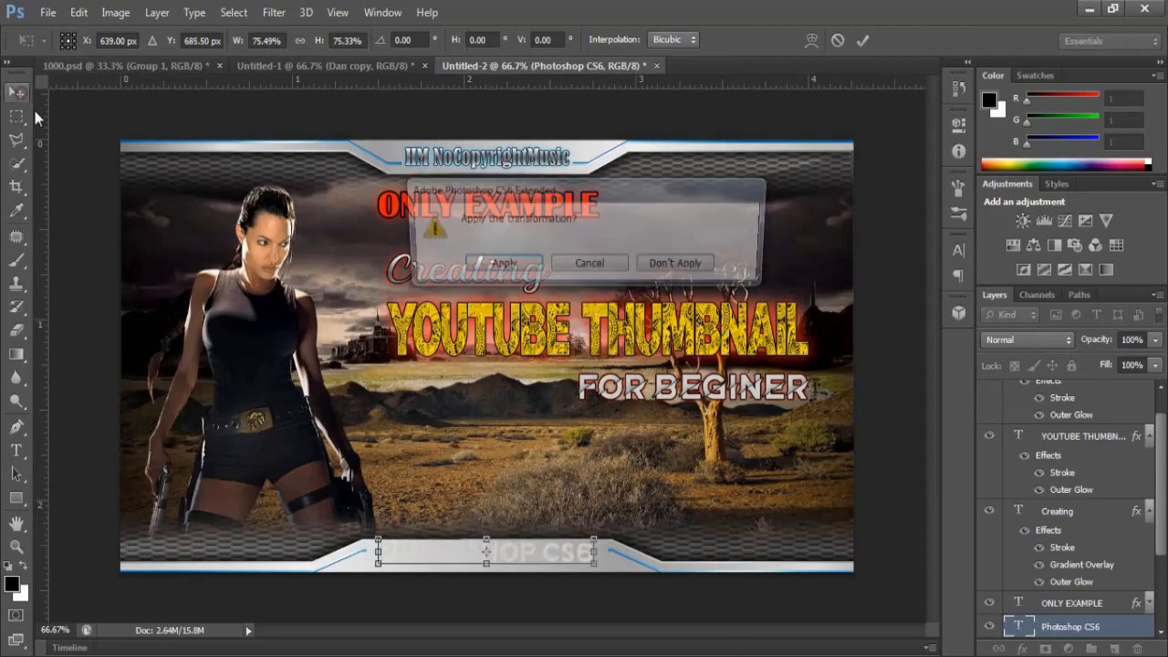
{"action": "left_click", "coordinate": [489, 264]}
Add a thin Stroke in blue 028bcb to the Photoshop CS6 text.
{"action": "left_click", "coordinate": [157, 12]}
{"action": "mouse_move", "coordinate": [165, 112]}
{"action": "left_click", "coordinate": [389, 151]}
{"action": "mouse_move", "coordinate": [444, 139]}
{"action": "left_mouse_down"}
{"action": "mouse_move", "coordinate": [843, 131]}
{"action": "mouse_move", "coordinate": [917, 113]}
{"action": "left_mouse_up"}
{"action": "left_click_drag", "start_coordinate": [794, 174], "coordinate": [785, 173]}
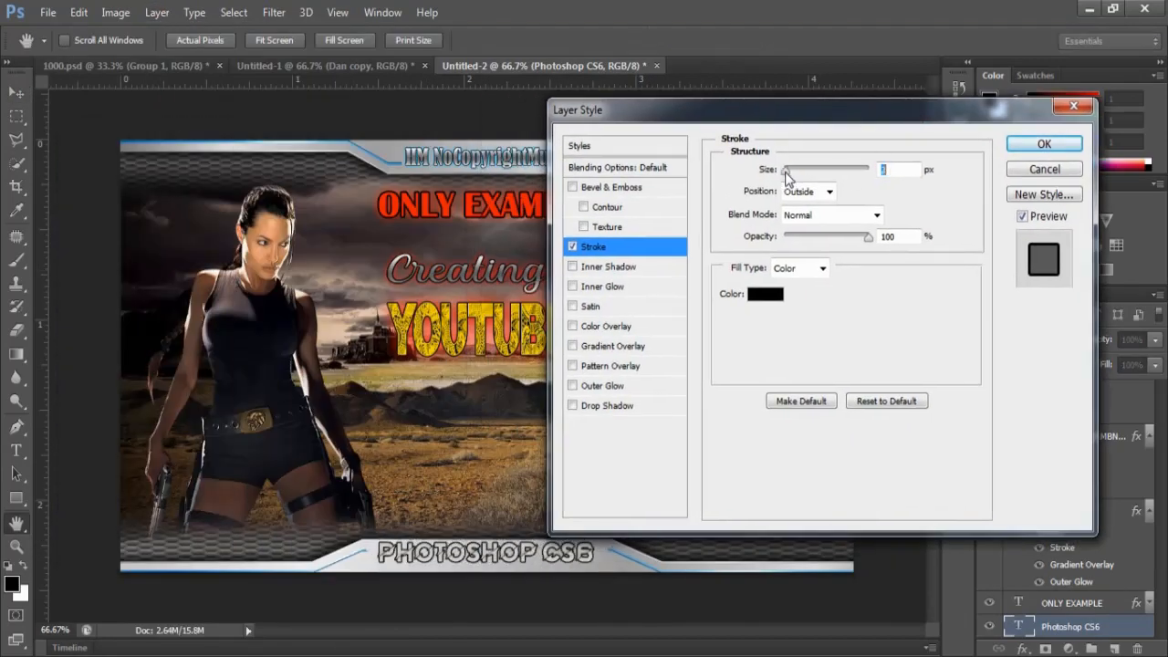
{"action": "left_click", "coordinate": [765, 294]}
{"action": "left_click_drag", "start_coordinate": [183, 163], "coordinate": [671, 89]}
{"action": "left_click", "coordinate": [823, 243]}
{"action": "left_click", "coordinate": [797, 162]}
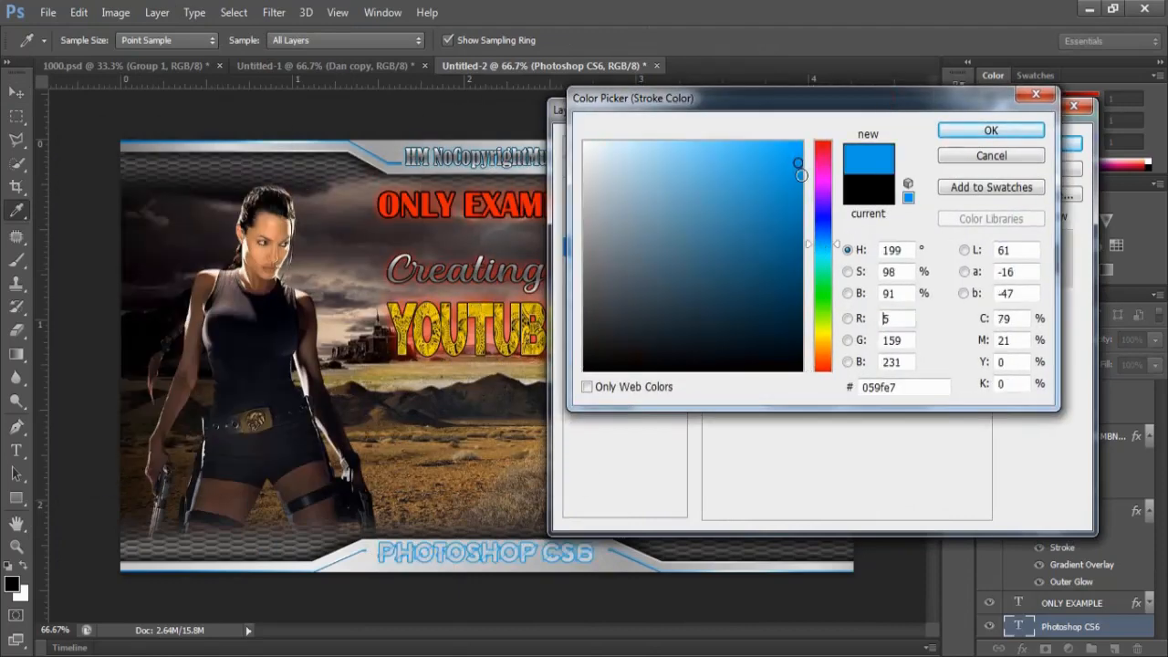
{"action": "left_click", "coordinate": [800, 150]}
{"action": "left_click", "coordinate": [799, 188]}
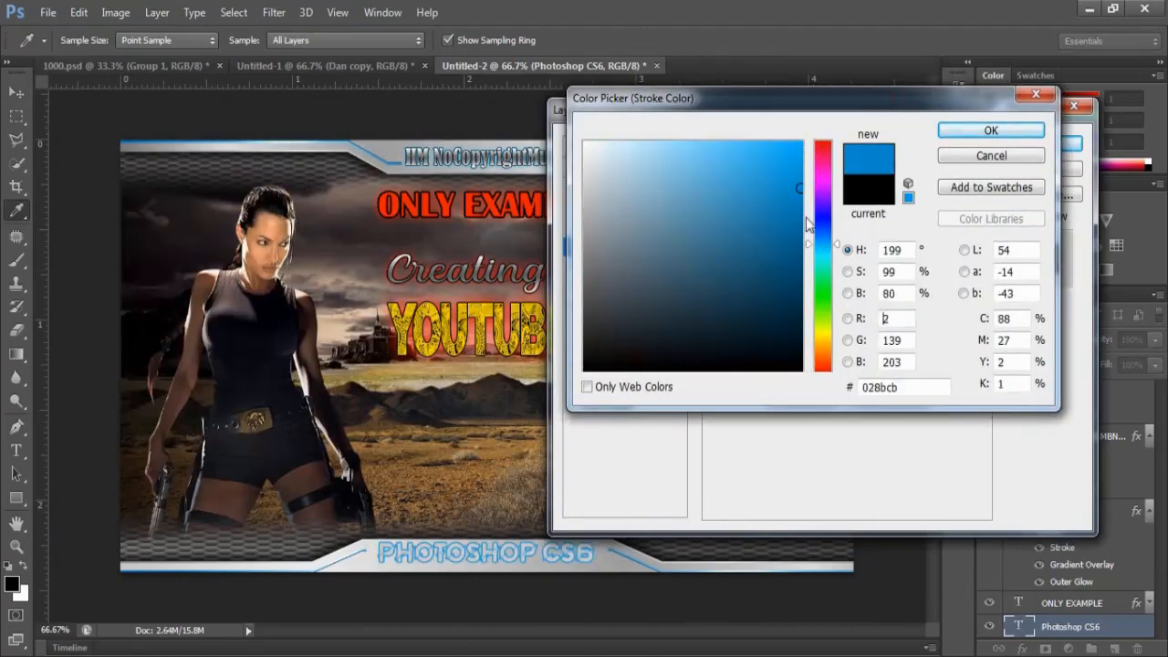
{"action": "left_click", "coordinate": [991, 134]}
Add a Gradient Overlay to the Photoshop CS6 text and recolour the gradient's starting stop to a light grey.
{"action": "left_click", "coordinate": [611, 366]}
{"action": "left_click", "coordinate": [572, 366]}
{"action": "left_click", "coordinate": [596, 346]}
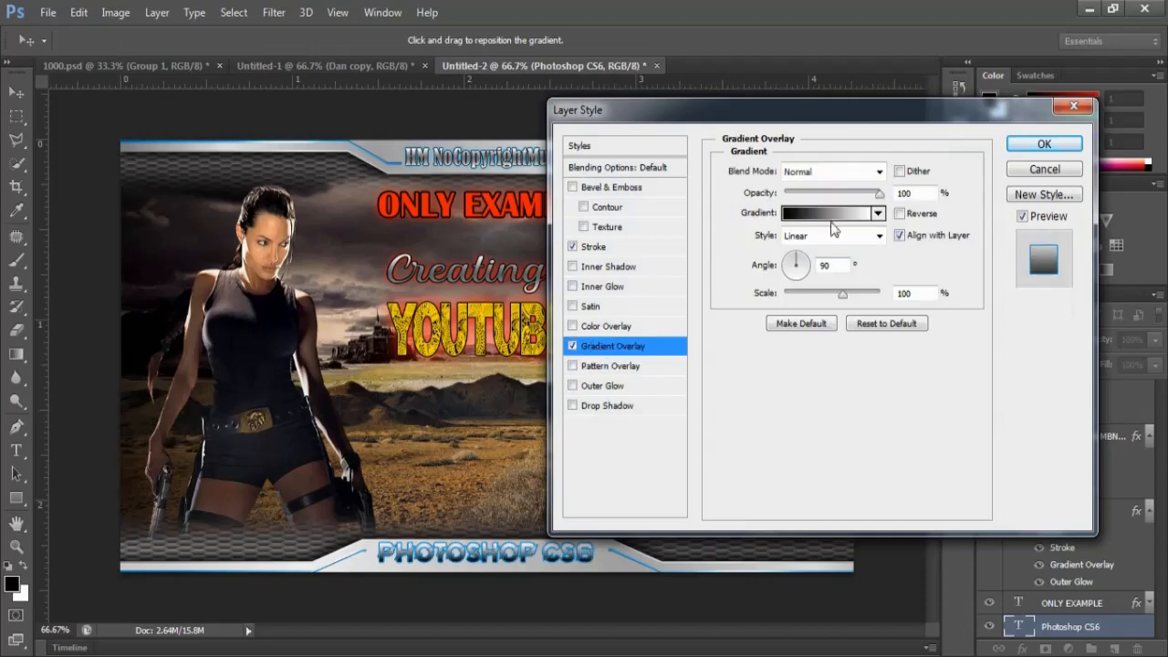
{"action": "left_click", "coordinate": [831, 216]}
{"action": "left_click", "coordinate": [922, 369]}
{"action": "left_click", "coordinate": [845, 446]}
{"action": "left_click", "coordinate": [584, 253]}
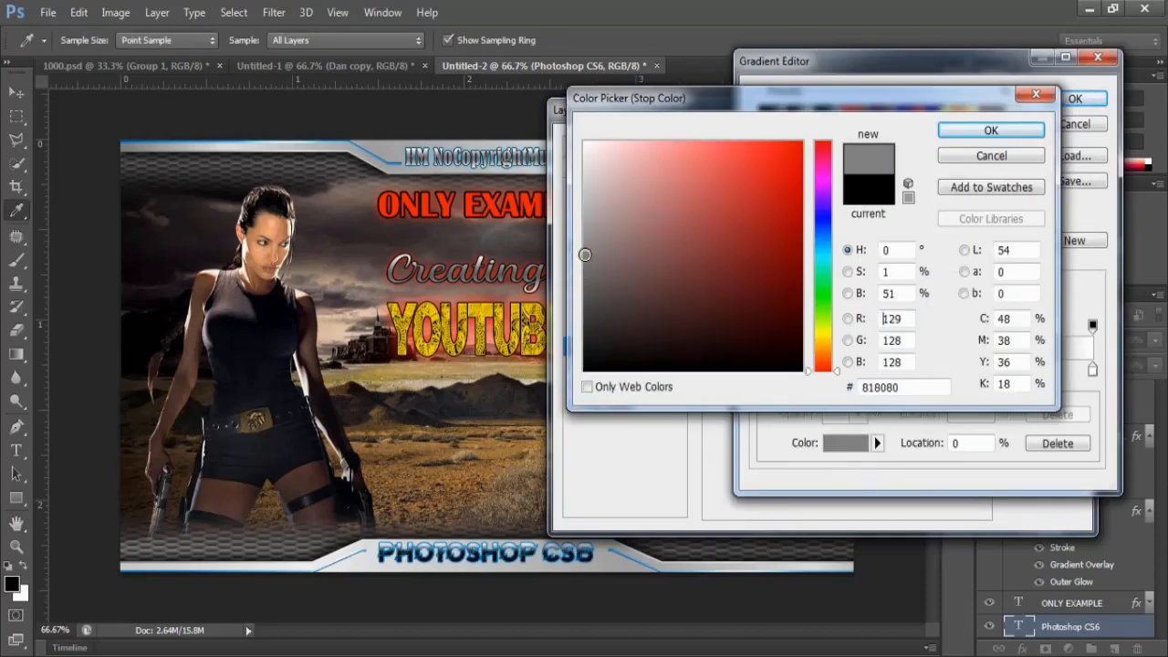
{"action": "left_click", "coordinate": [583, 208]}
{"action": "left_click", "coordinate": [998, 139]}
Add a dark grey stop at 49% to the Photoshop CS6 text's overlay gradient and accept the gradient.
{"action": "left_click", "coordinate": [924, 369]}
{"action": "left_click", "coordinate": [847, 443]}
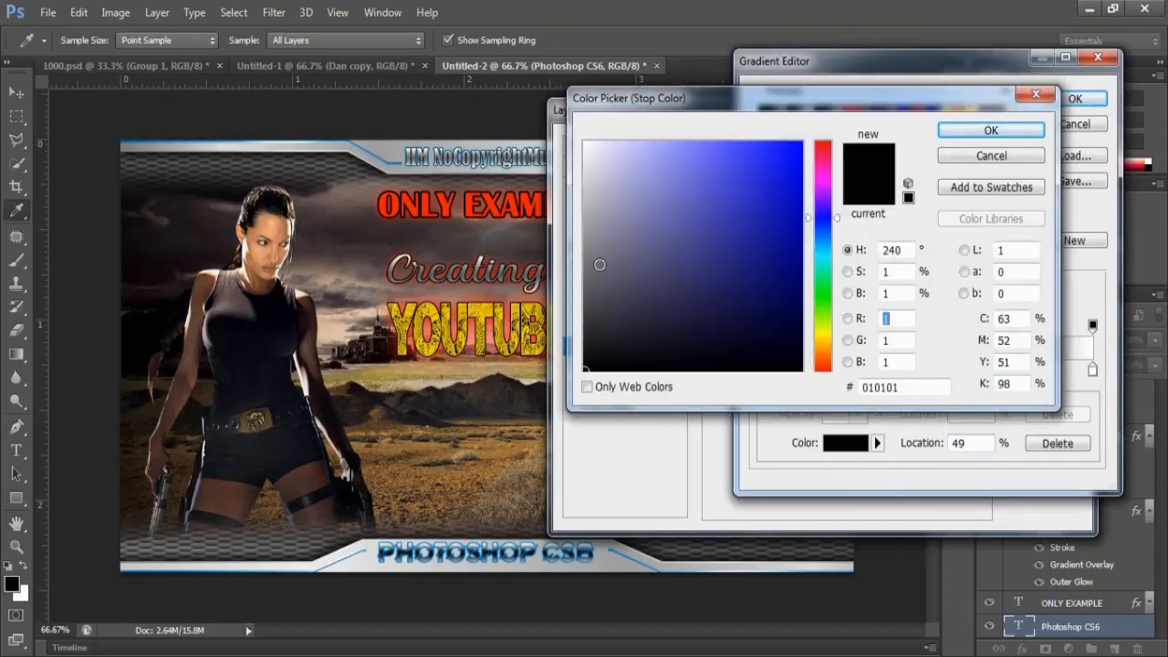
{"action": "left_click", "coordinate": [587, 311]}
{"action": "left_click", "coordinate": [587, 318]}
{"action": "left_click", "coordinate": [989, 132]}
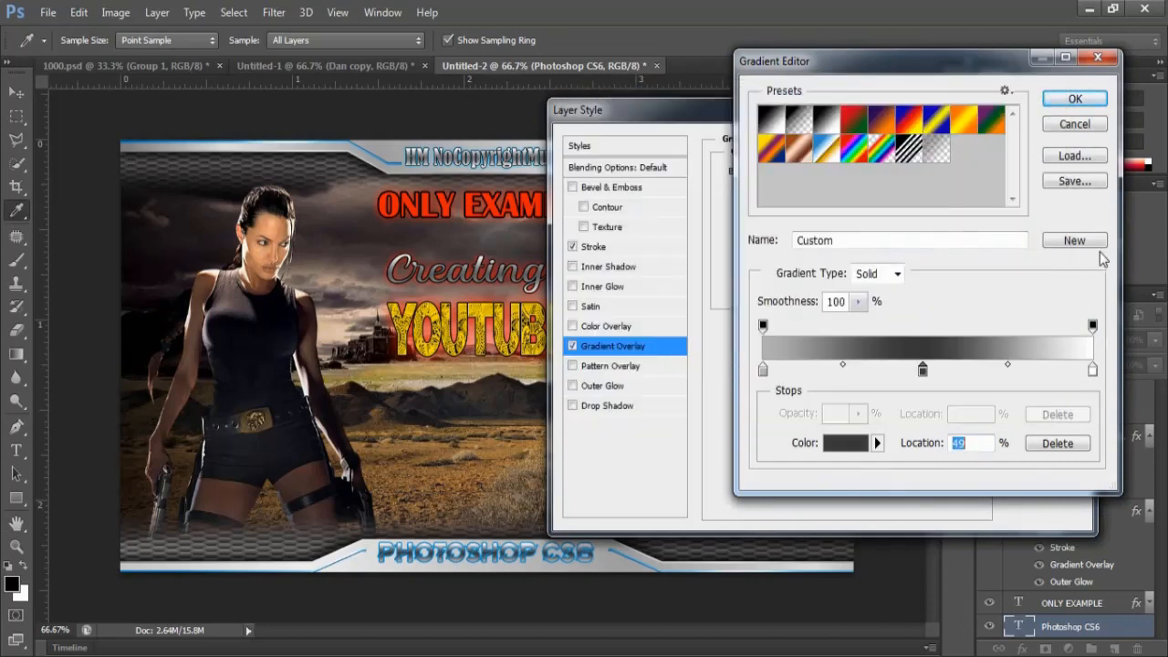
{"action": "left_click", "coordinate": [1073, 98]}
Add a Drop Shadow to the Photoshop CS6 text with a distance of 2 px and a small size.
{"action": "left_click", "coordinate": [607, 405]}
{"action": "left_click_drag", "start_coordinate": [799, 297], "coordinate": [795, 300]}
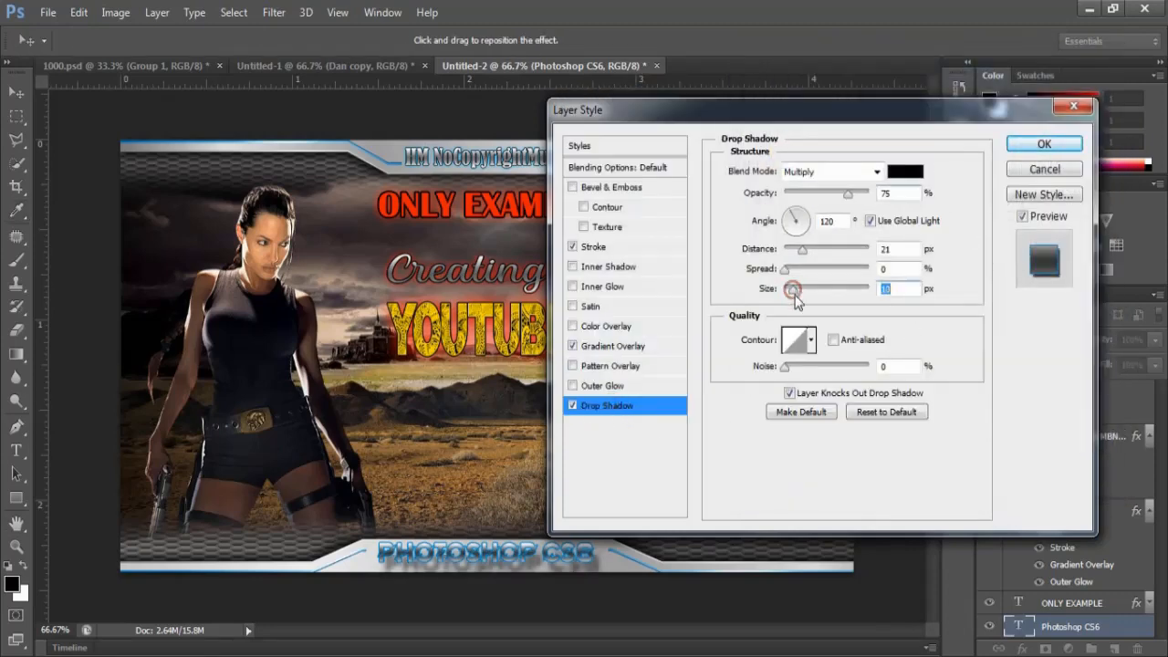
{"action": "left_click_drag", "start_coordinate": [802, 251], "coordinate": [786, 251]}
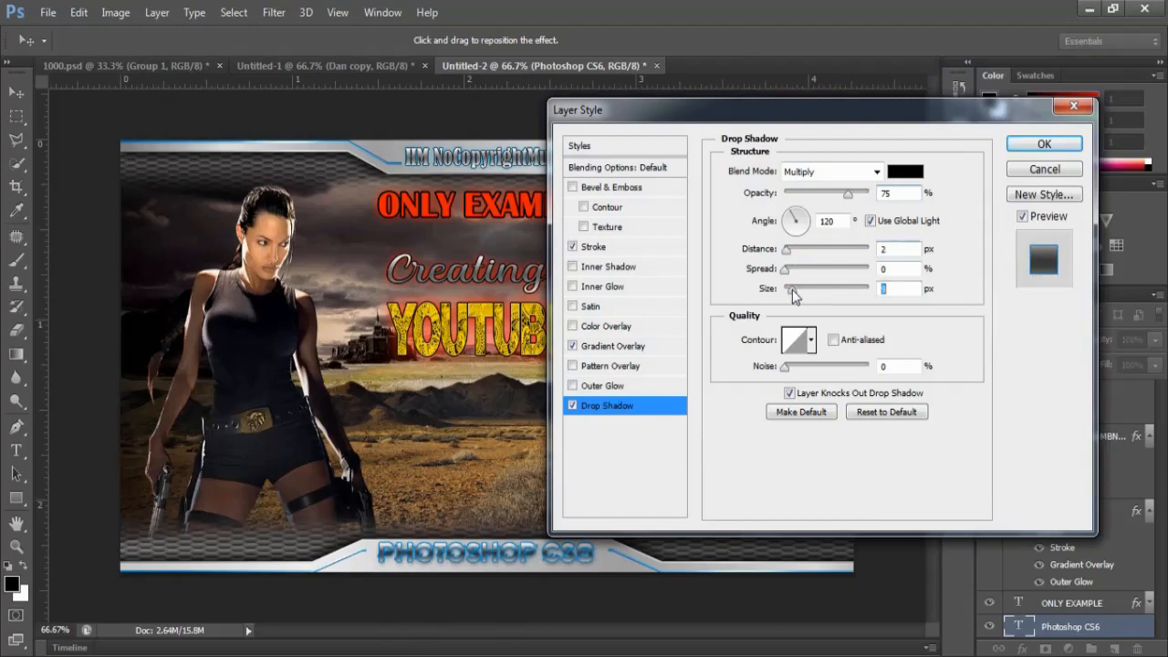
{"action": "left_click", "coordinate": [1044, 143]}
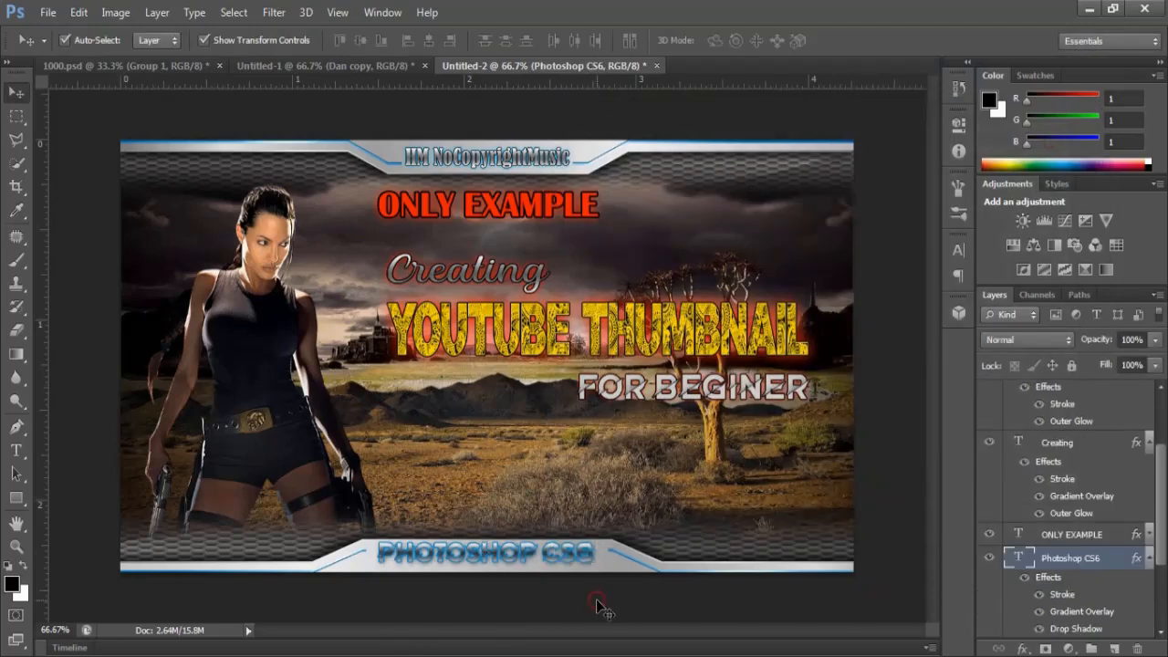
Collapse the effects lists of the text layers.
{"action": "left_click", "coordinate": [569, 459]}
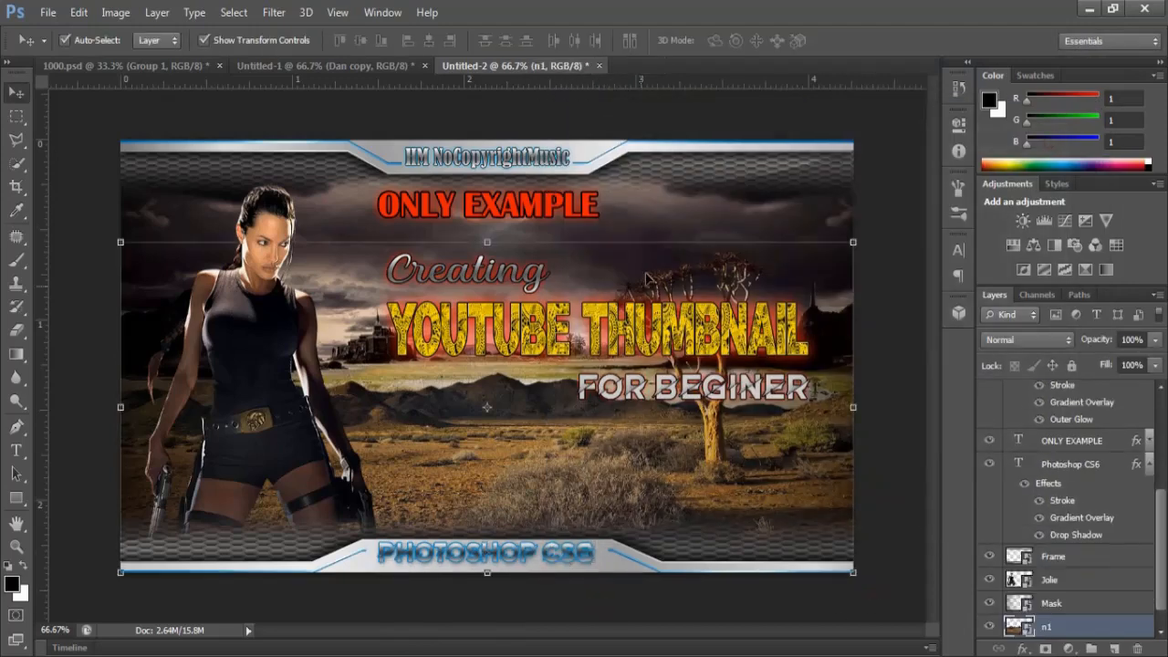
{"action": "left_click", "coordinate": [1149, 465]}
{"action": "left_click", "coordinate": [1149, 395]}
{"action": "left_click", "coordinate": [1149, 386]}
{"action": "scroll", "coordinate": [1149, 388], "scroll_direction": "up", "scroll_amount": 1}
{"action": "left_click", "coordinate": [1149, 386]}
Hide the five text layers and the Frame layer, and merge the remaining visible layers into one.
{"action": "left_click", "coordinate": [989, 391]}
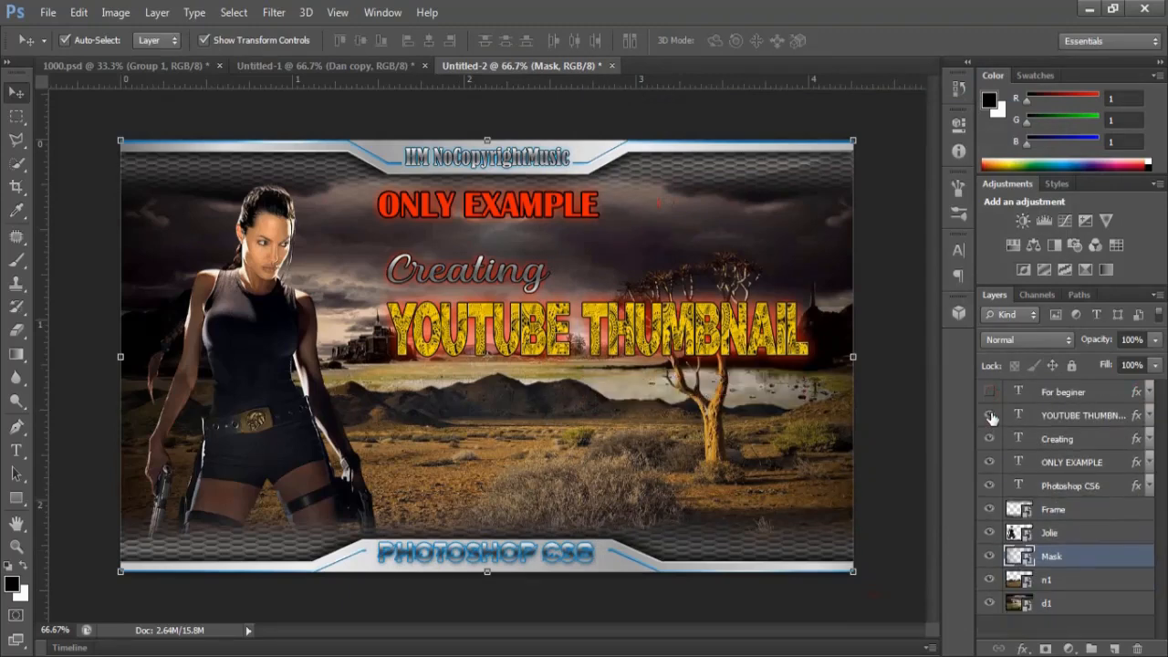
{"action": "left_click", "coordinate": [989, 415]}
{"action": "left_click", "coordinate": [990, 438]}
{"action": "left_click", "coordinate": [989, 462]}
{"action": "left_click", "coordinate": [989, 485]}
{"action": "left_click", "coordinate": [989, 510]}
{"action": "right_click", "coordinate": [1081, 542]}
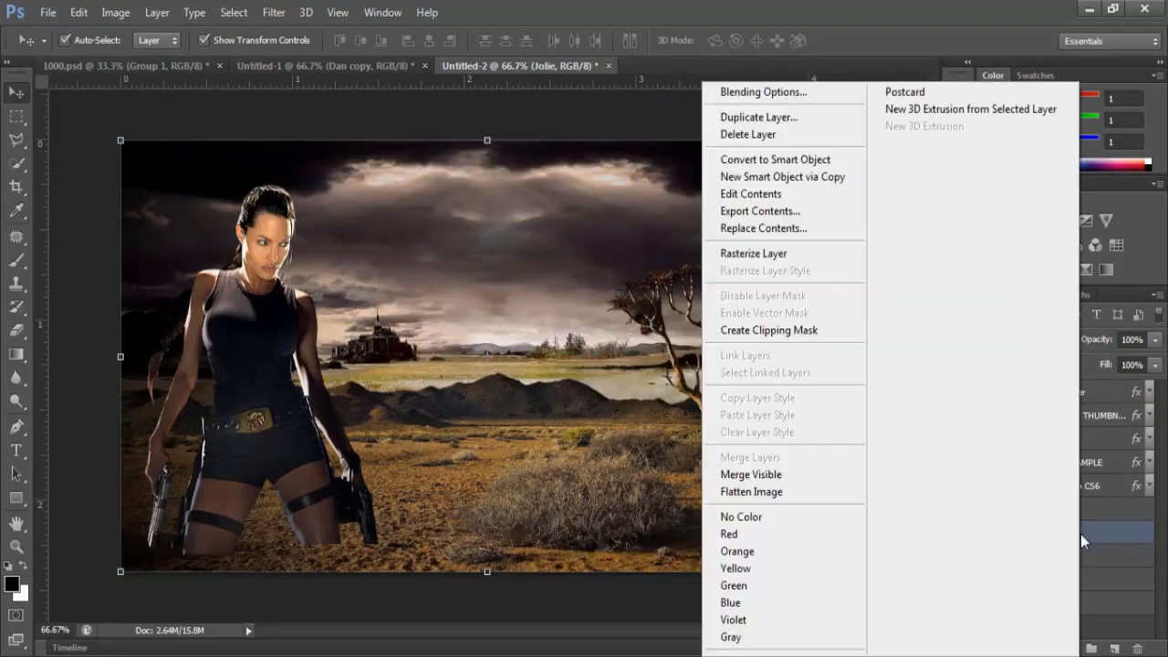
{"action": "left_click", "coordinate": [751, 475]}
Start Lighting Effects on the merged Jolie layer and shrink Spot Light 1's ellipse around the scene.
{"action": "left_click", "coordinate": [274, 11]}
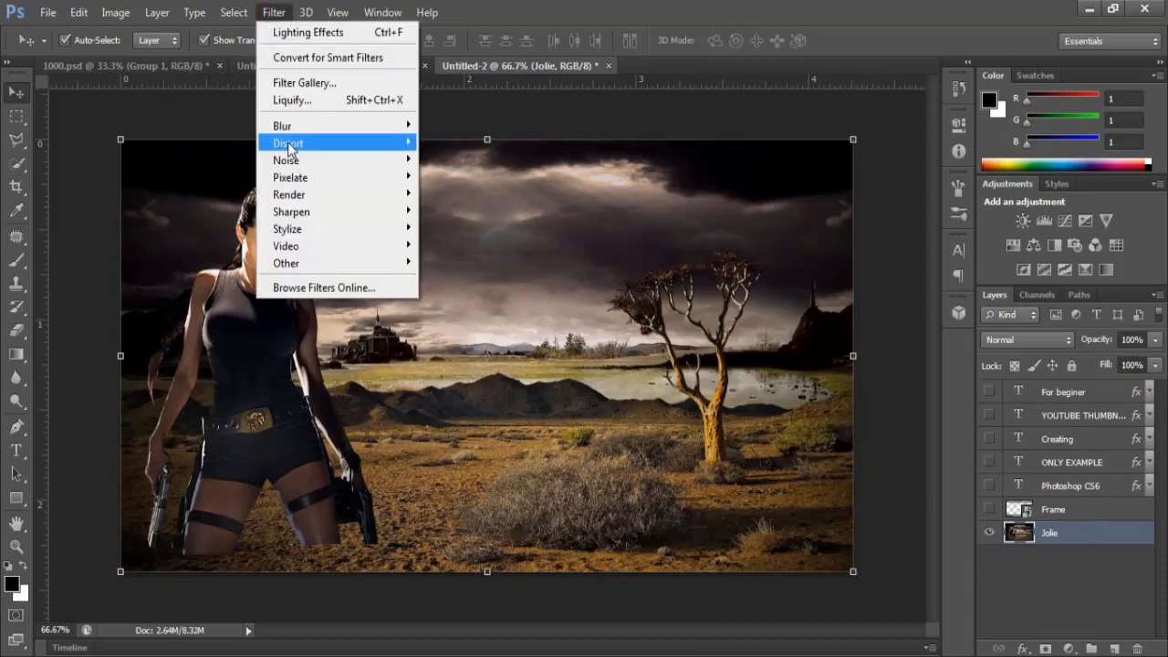
{"action": "left_click", "coordinate": [474, 227]}
{"action": "scroll", "coordinate": [693, 383], "scroll_direction": "down", "scroll_amount": 5}
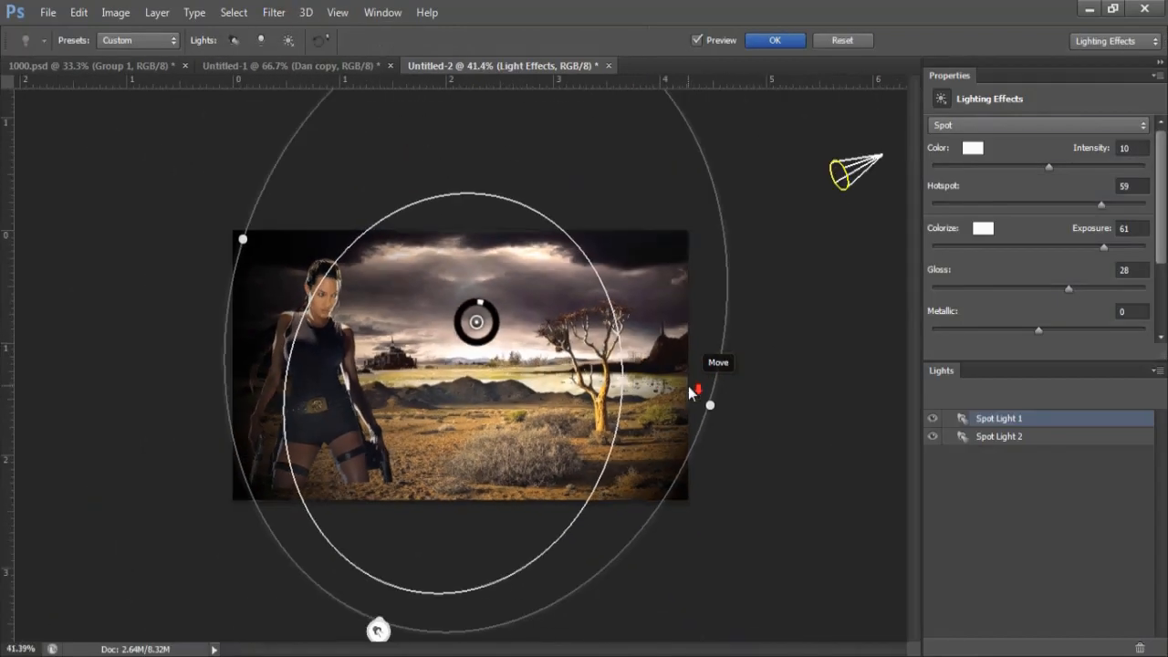
{"action": "left_click_drag", "start_coordinate": [546, 157], "coordinate": [557, 170]}
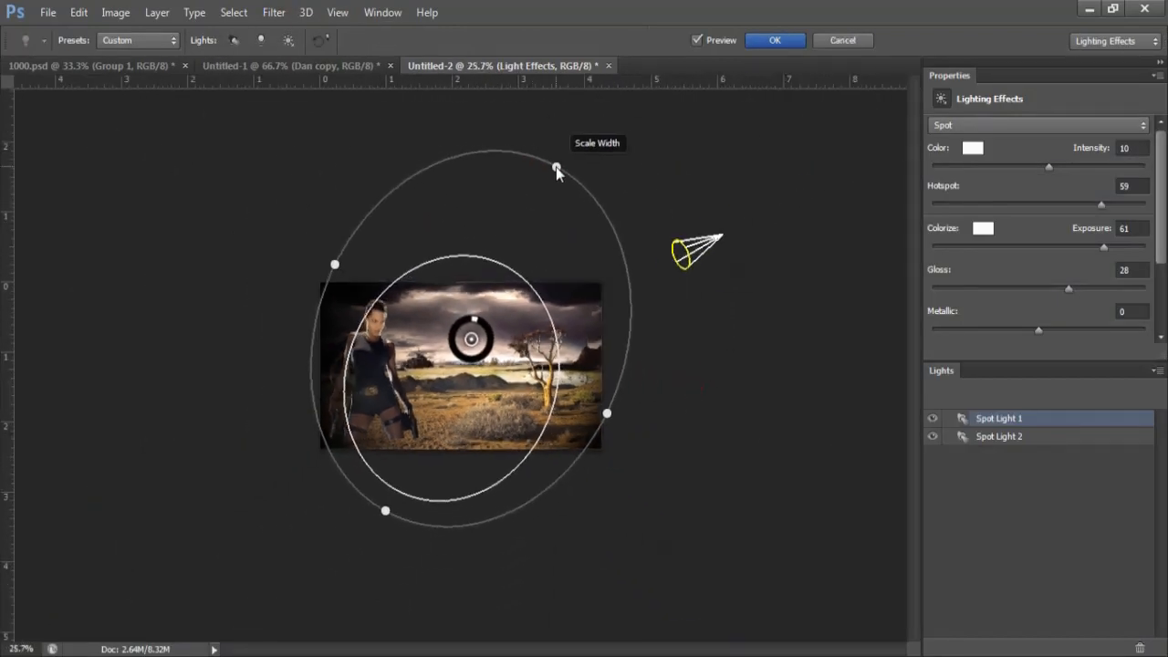
{"action": "left_click_drag", "start_coordinate": [608, 413], "coordinate": [595, 402]}
{"action": "left_click_drag", "start_coordinate": [555, 166], "coordinate": [546, 186]}
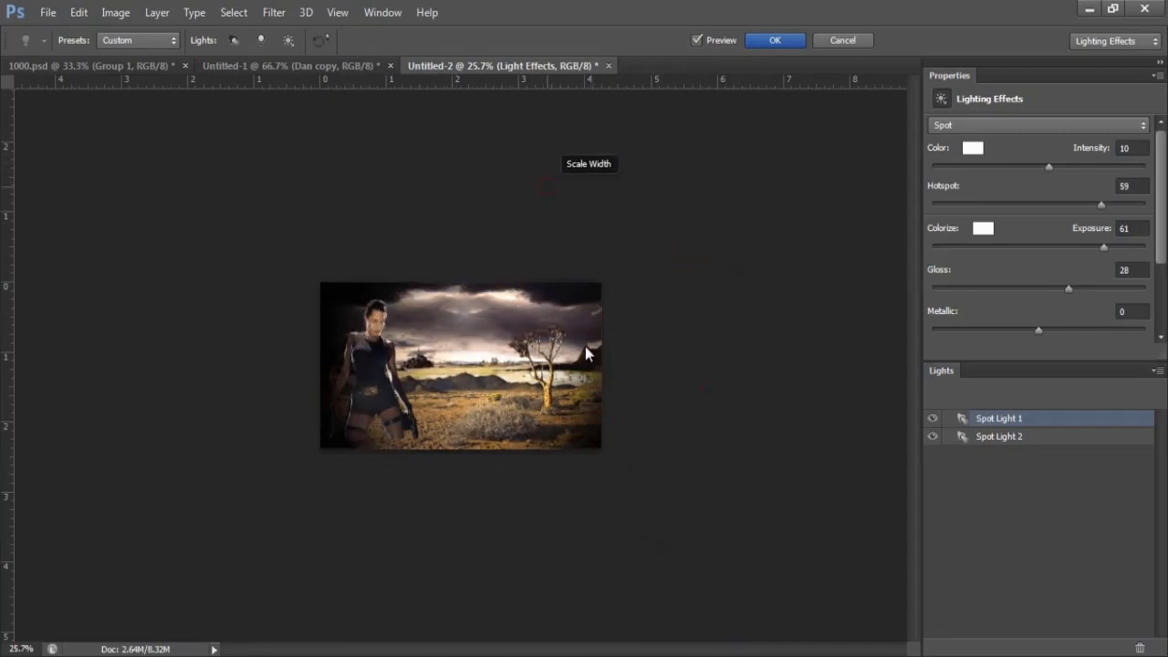
Raise Spot Light 1's intensity to 11, apply the lighting, and check the image briefly with the Frame shown.
{"action": "left_click_drag", "start_coordinate": [480, 326], "coordinate": [480, 331]}
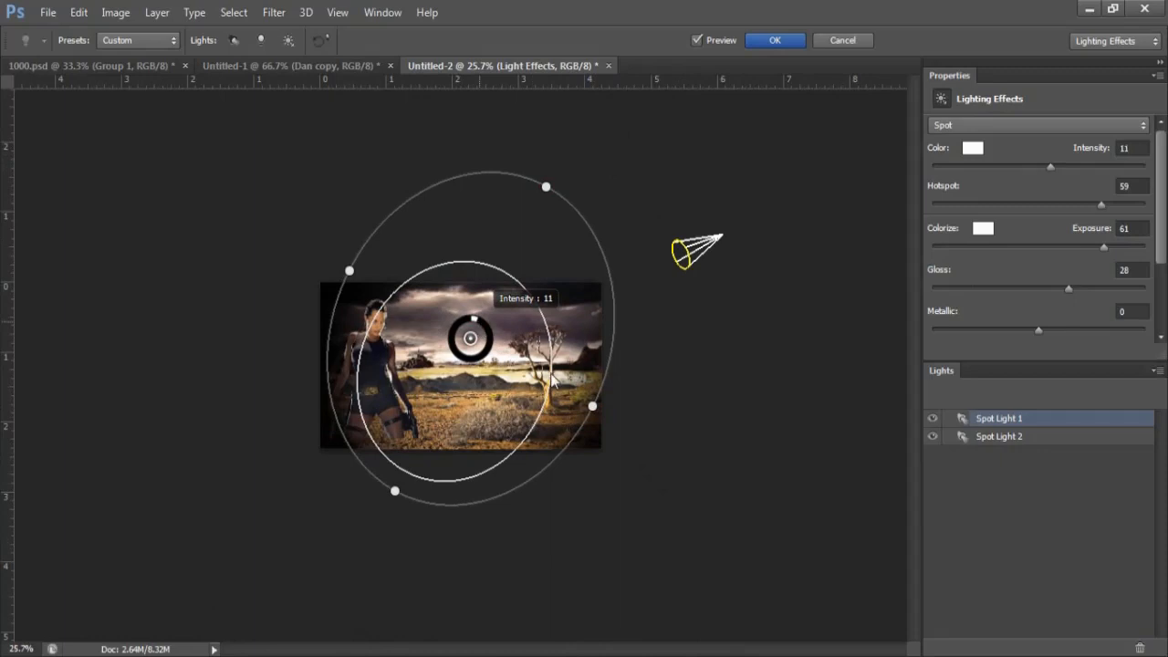
{"action": "scroll", "coordinate": [552, 375], "scroll_direction": "up", "scroll_amount": 3}
{"action": "left_click_drag", "start_coordinate": [638, 421], "coordinate": [649, 429]}
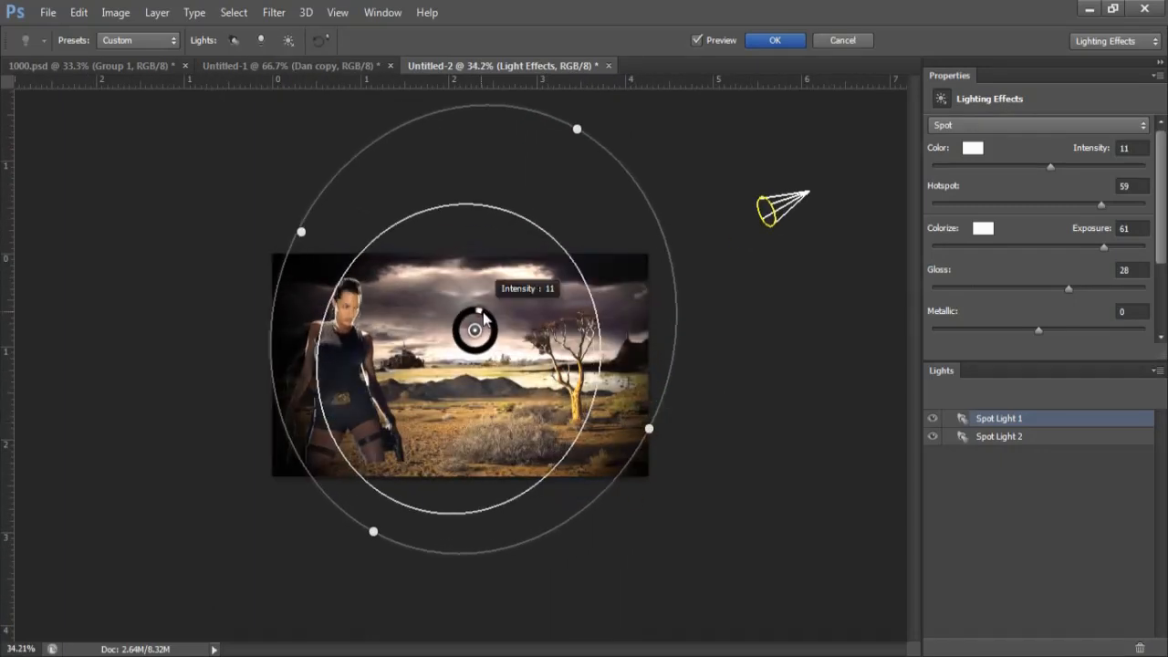
{"action": "key", "text": "Return"}
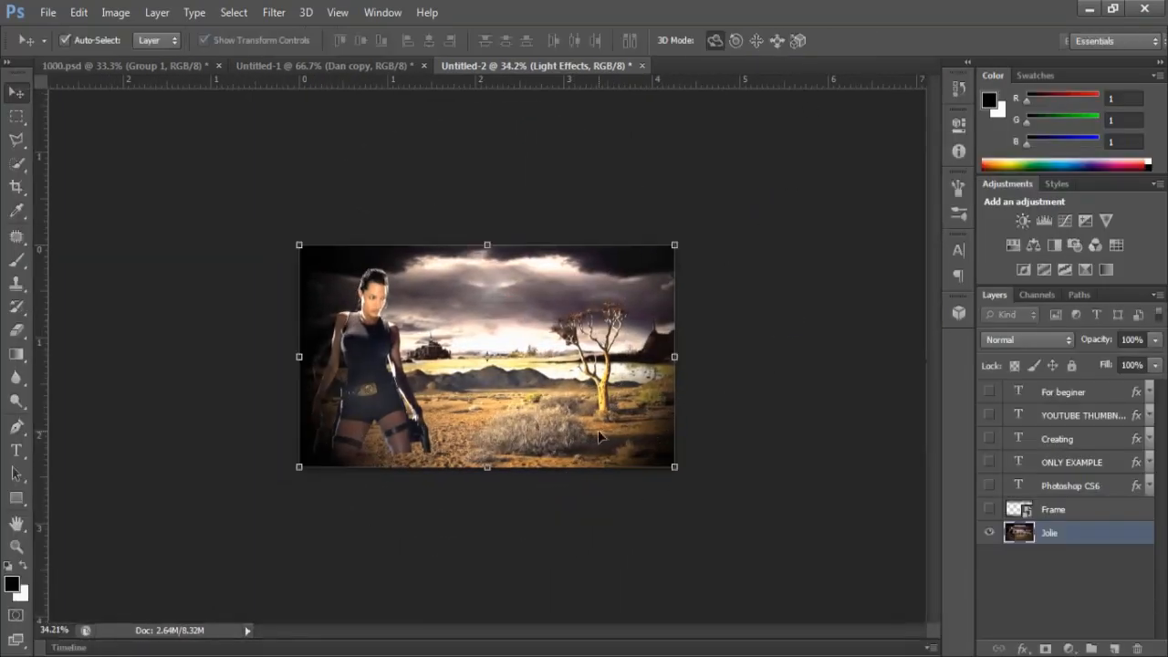
{"action": "key", "text": "ctrl+0"}
{"action": "left_click", "coordinate": [989, 510]}
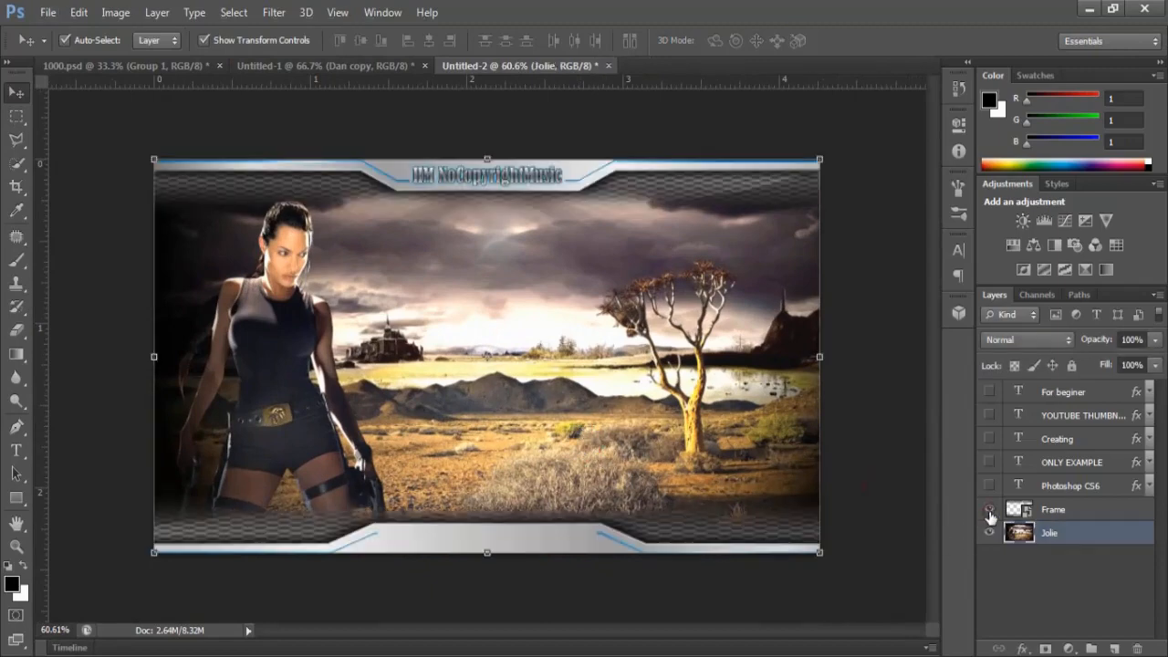
{"action": "left_click", "coordinate": [990, 509]}
Adjust the merged image's Levels, setting the black input level to 14.
{"action": "left_click", "coordinate": [157, 12]}
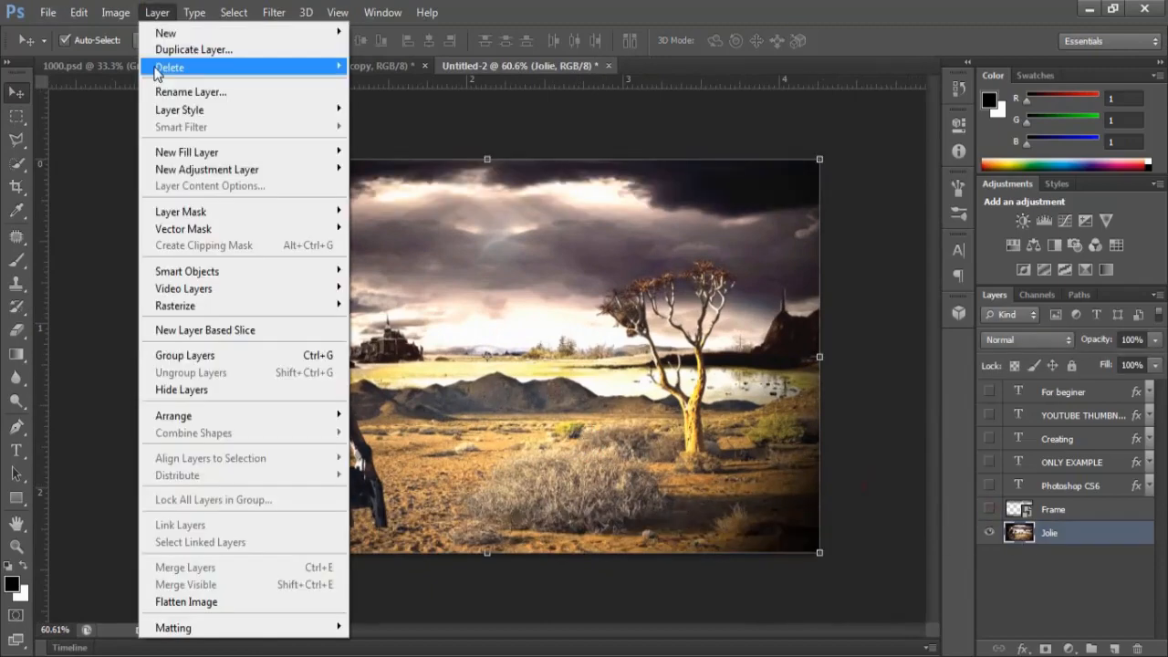
{"action": "mouse_move", "coordinate": [116, 12]}
{"action": "mouse_move", "coordinate": [146, 46]}
{"action": "left_click", "coordinate": [324, 67]}
{"action": "left_click_drag", "start_coordinate": [779, 291], "coordinate": [790, 292]}
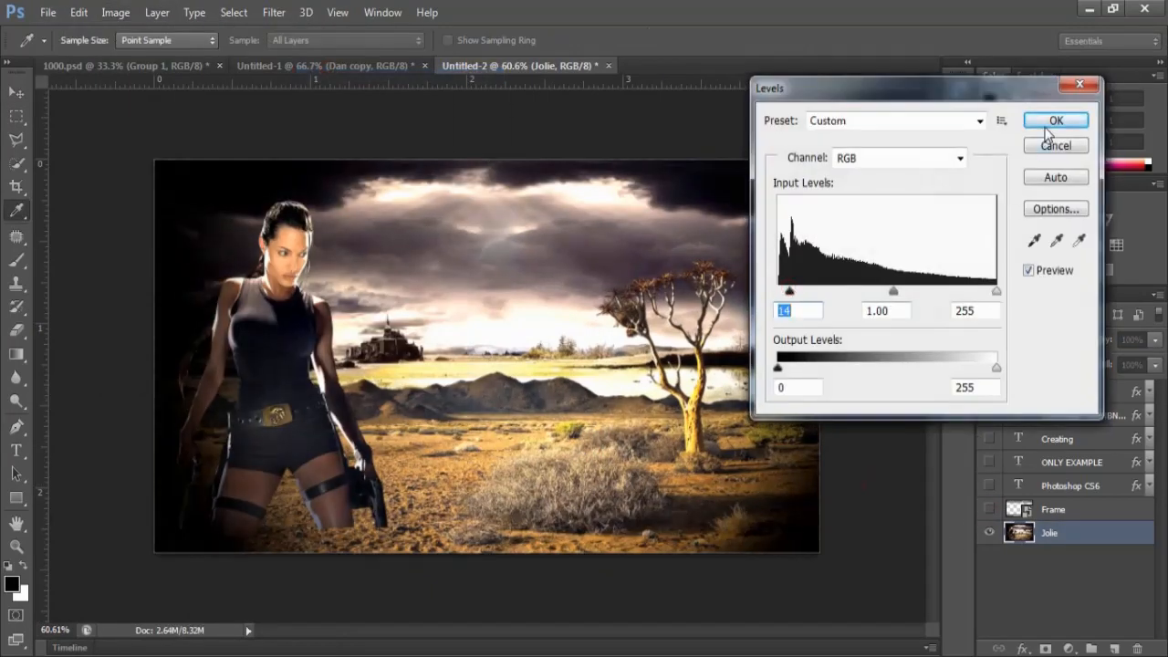
{"action": "left_click", "coordinate": [1046, 128]}
Show the Frame and all five text layers again, and deselect the layers to view the full thumbnail.
{"action": "key", "text": "v"}
{"action": "left_click", "coordinate": [989, 509]}
{"action": "left_click_drag", "start_coordinate": [989, 392], "coordinate": [989, 488]}
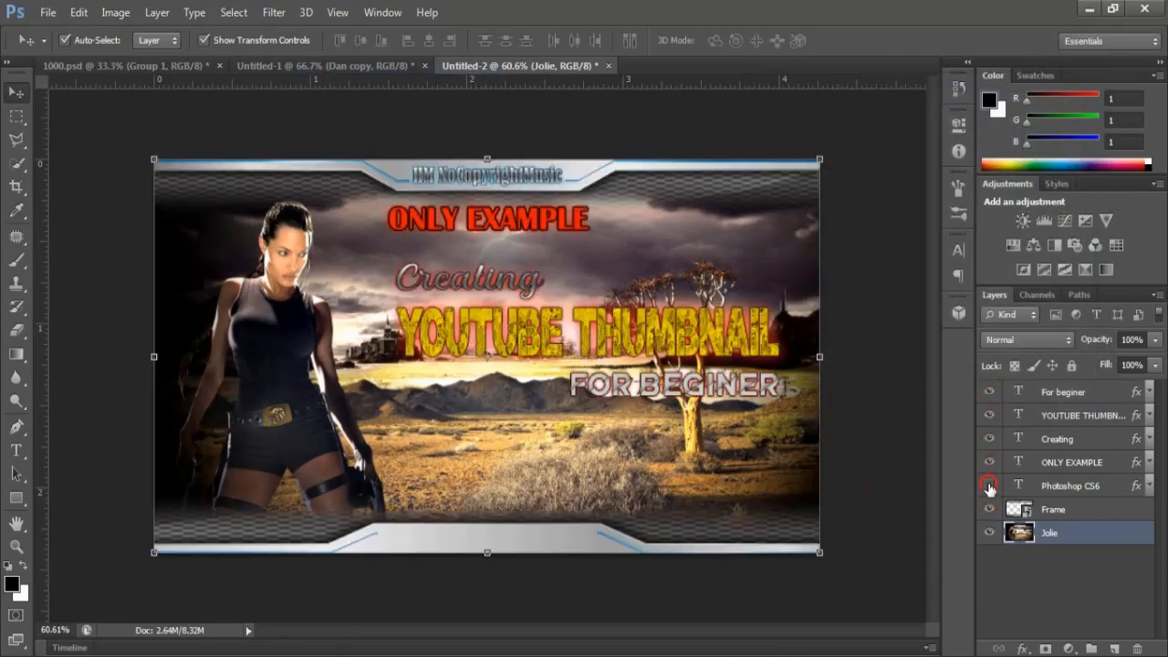
{"action": "key", "text": "ctrl+plus"}
{"action": "left_click", "coordinate": [187, 113]}
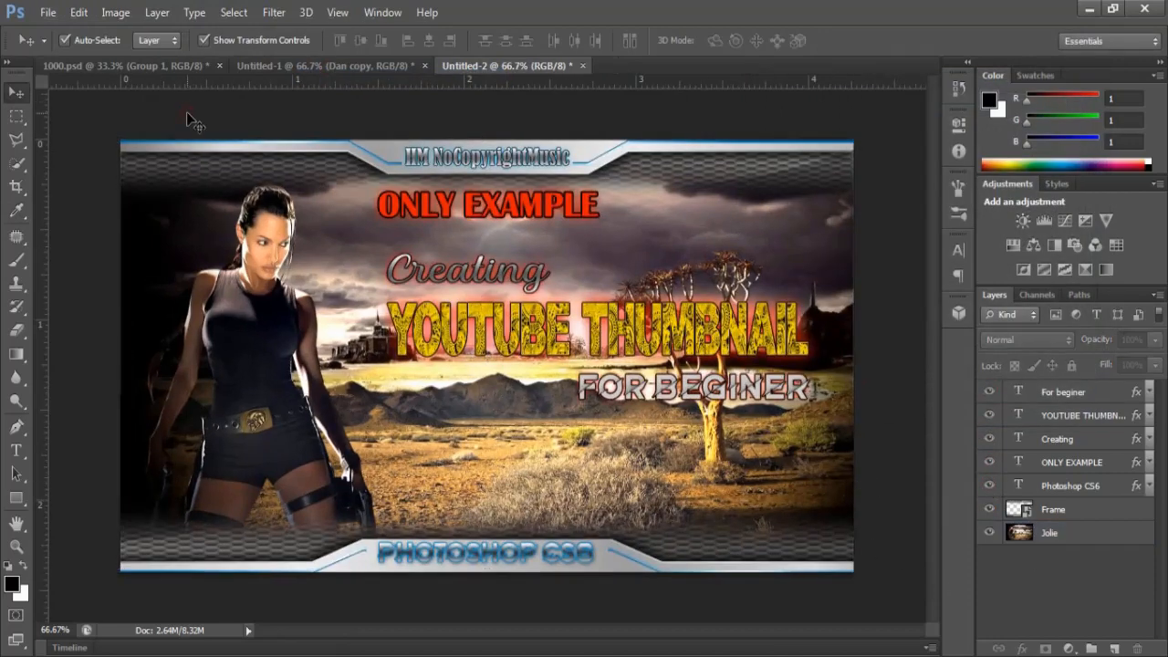
{"action": "left_click", "coordinate": [548, 336]}
{"action": "left_click", "coordinate": [491, 199]}
{"action": "left_click", "coordinate": [556, 482]}
{"action": "left_click", "coordinate": [811, 615]}
Switch to the 1k.txt notes in Notepad, highlight DONE! after Creating Youtube Thumbnail, and minimise the notes.
{"action": "key", "text": "alt+Tab"}
{"action": "left_click", "coordinate": [791, 412]}
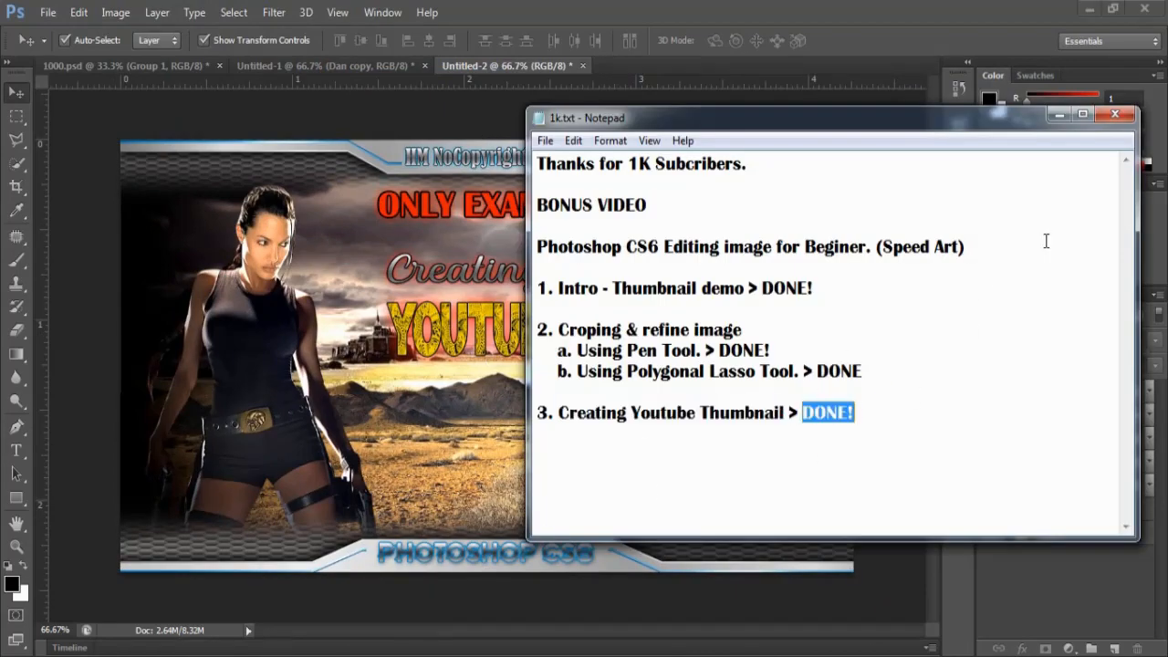
{"action": "left_click", "coordinate": [1059, 115]}
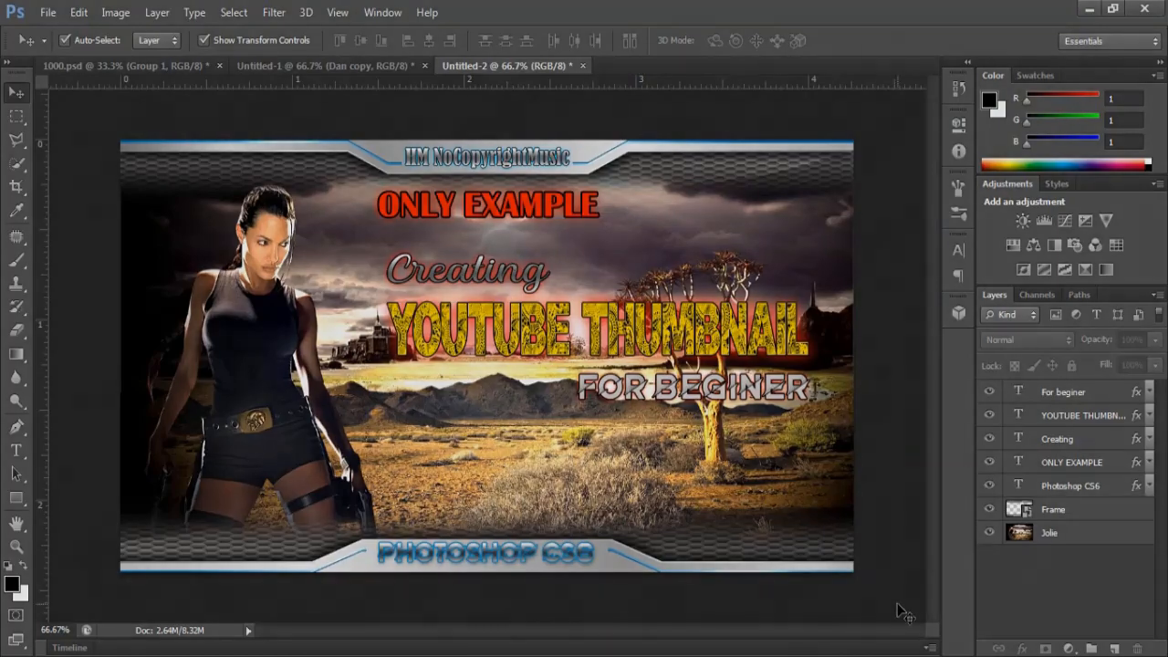